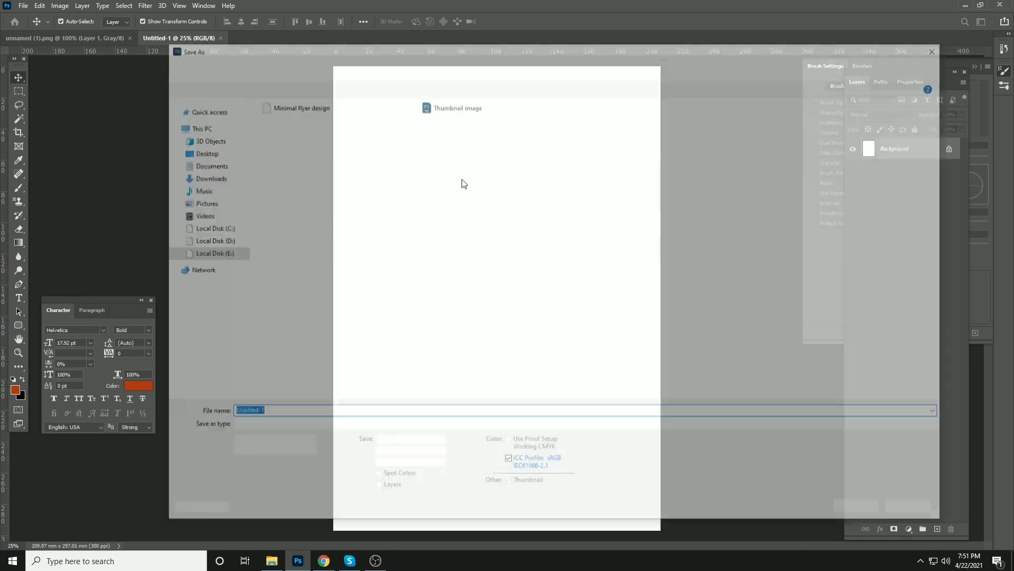
Save the blank document as Minimal flyer design on Local Disk (E:), replacing the existing PSD file.
double_click(290, 105)
left_click(526, 281)
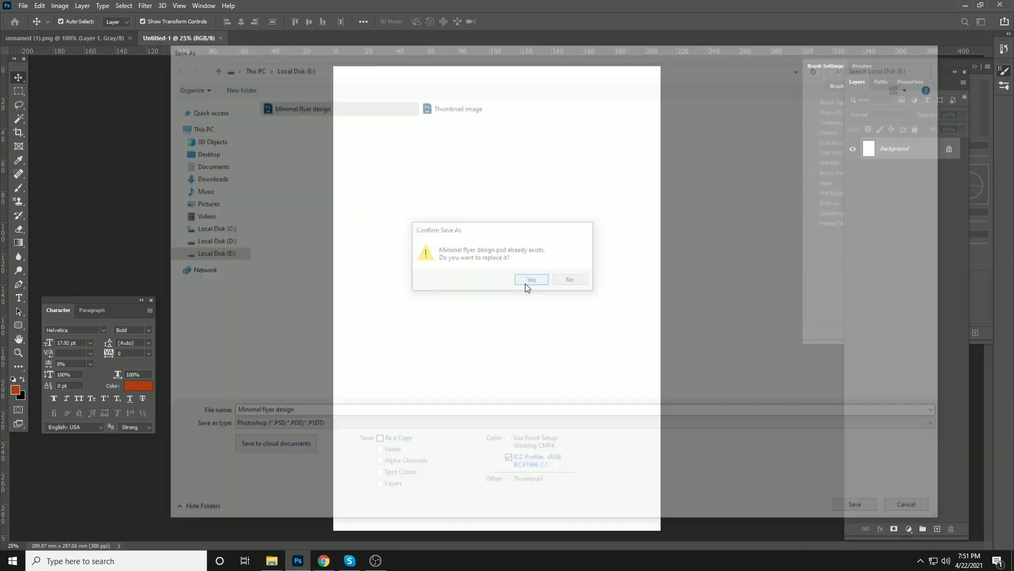
In unnamed (1).png, cut out the first comma of the quotation mark with a rectangular selection and paste it twice as new layers.
left_click(103, 38)
key("m")
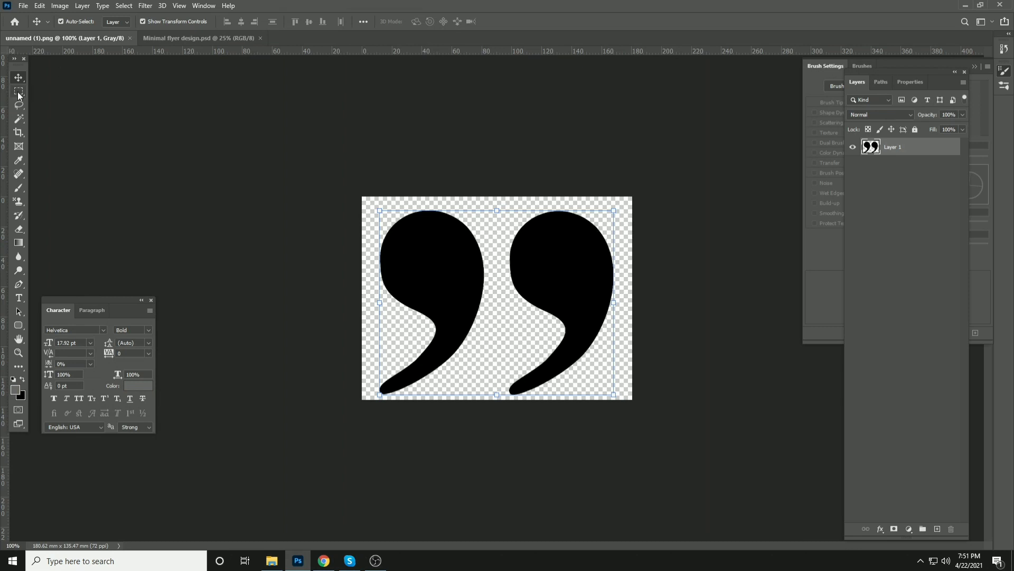
left_click_drag(303, 181, 496, 412)
key("ctrl+x")
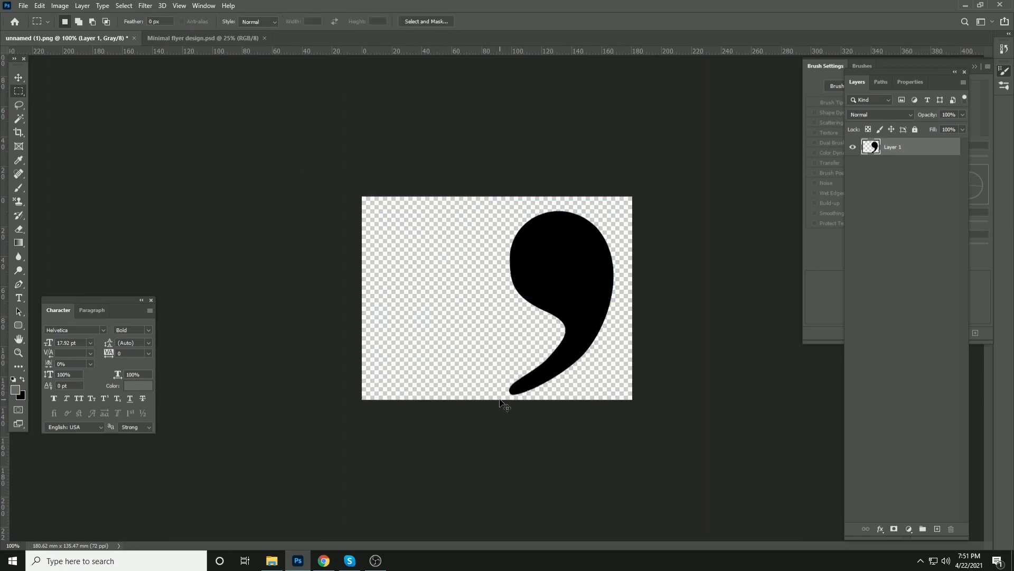
key("ctrl+v")
key("ctrl+v")
Convert the topmost pasted comma layer to a smart object and bring it into the Minimal flyer design document.
right_click(908, 148)
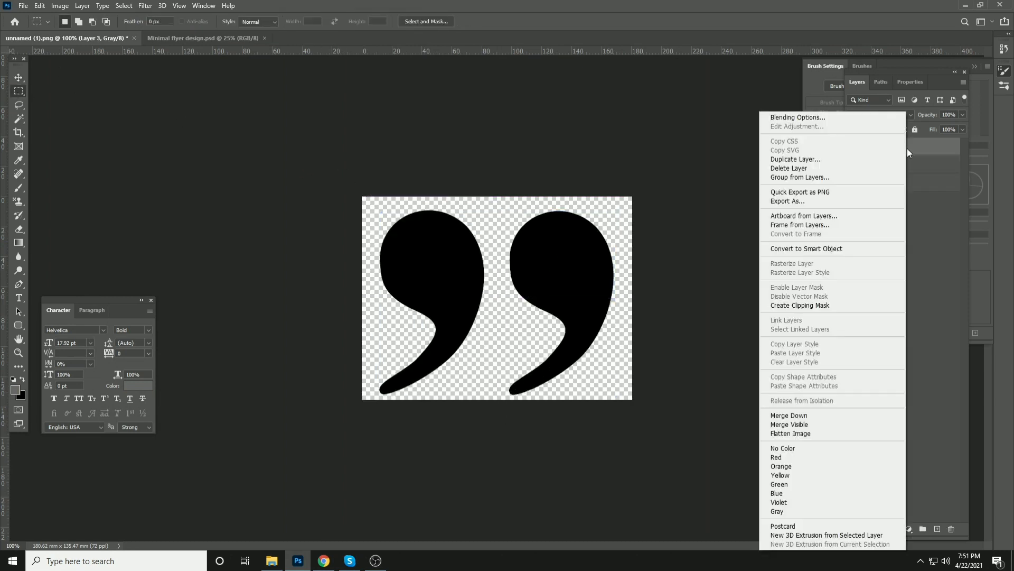
left_click(833, 249)
left_click(20, 79)
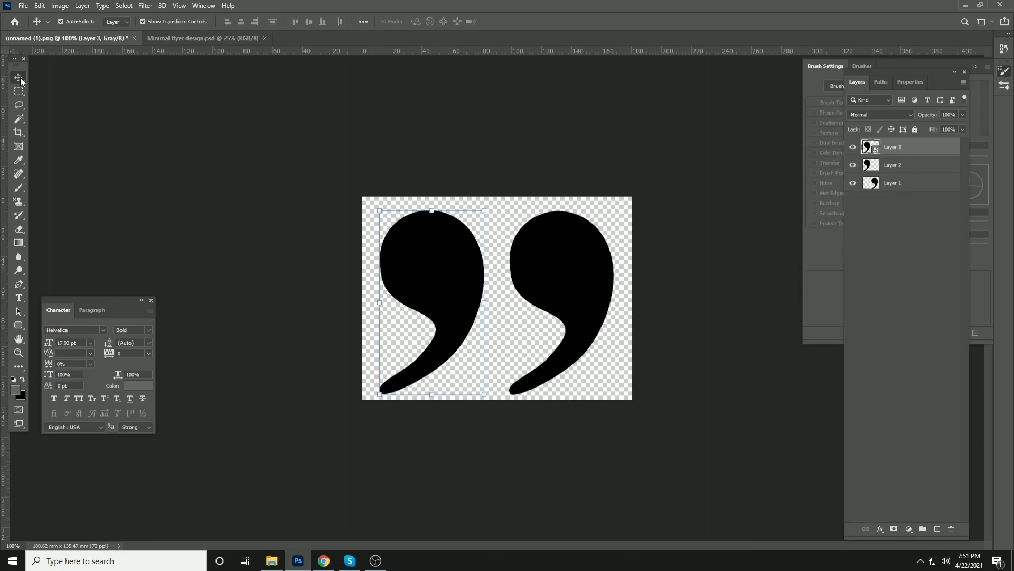
left_click(173, 35)
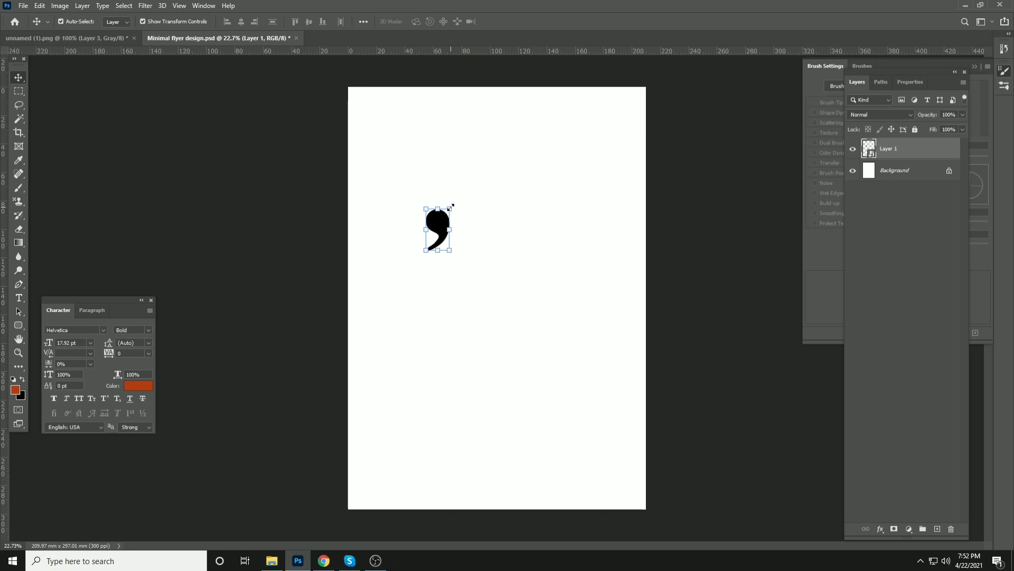
Enlarge the comma proportionally so it spans most of the upper part of the flyer page.
left_click_drag(451, 208, 632, 110)
left_click_drag(538, 248, 611, 381)
key("Return")
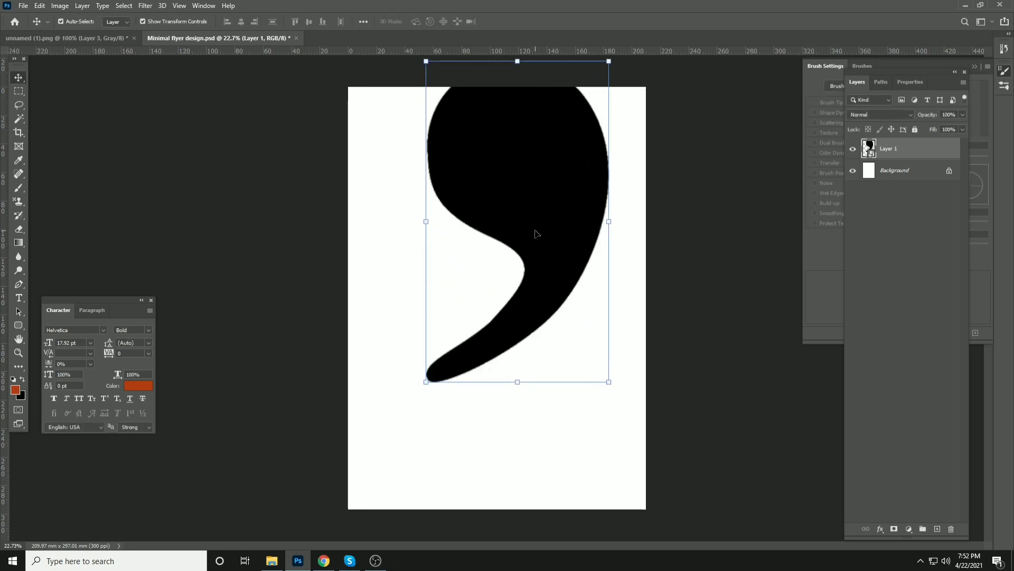
Flip the comma shape vertically and horizontally.
left_click(587, 61)
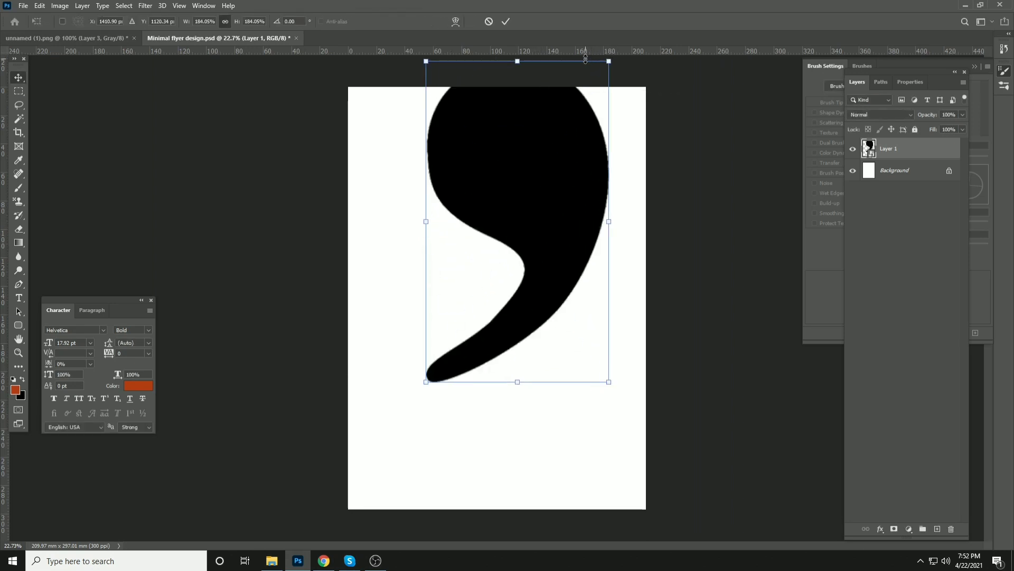
right_click(532, 148)
left_click(571, 321)
right_click(526, 220)
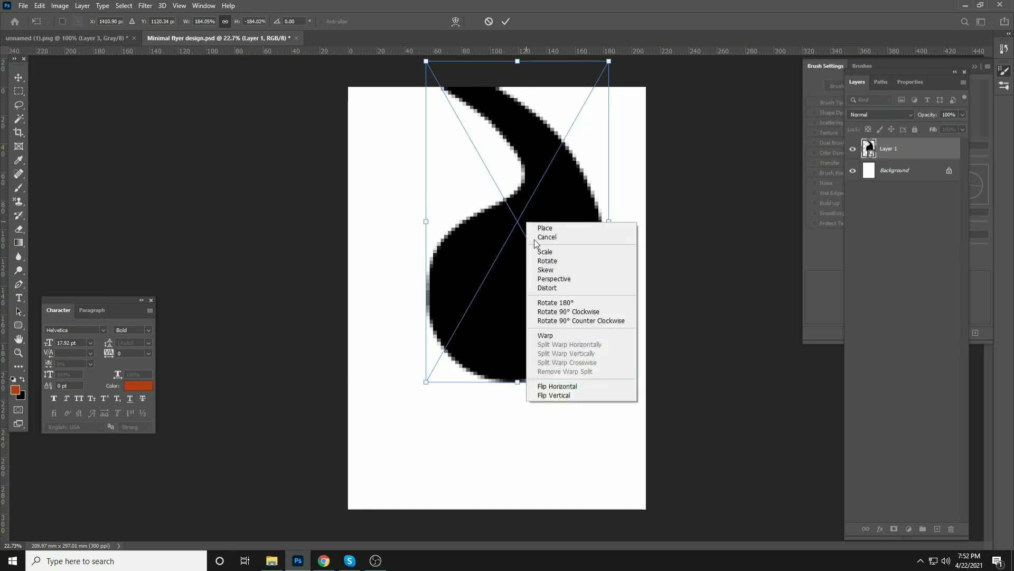
left_click(560, 386)
Shift the comma over the page's left edge, scale it to about 239.7%, rotate it, and flip it vertically again.
left_click_drag(523, 287, 401, 258)
left_click_drag(473, 355, 587, 372)
left_click_drag(509, 344, 500, 327)
right_click(498, 324)
left_click(523, 490)
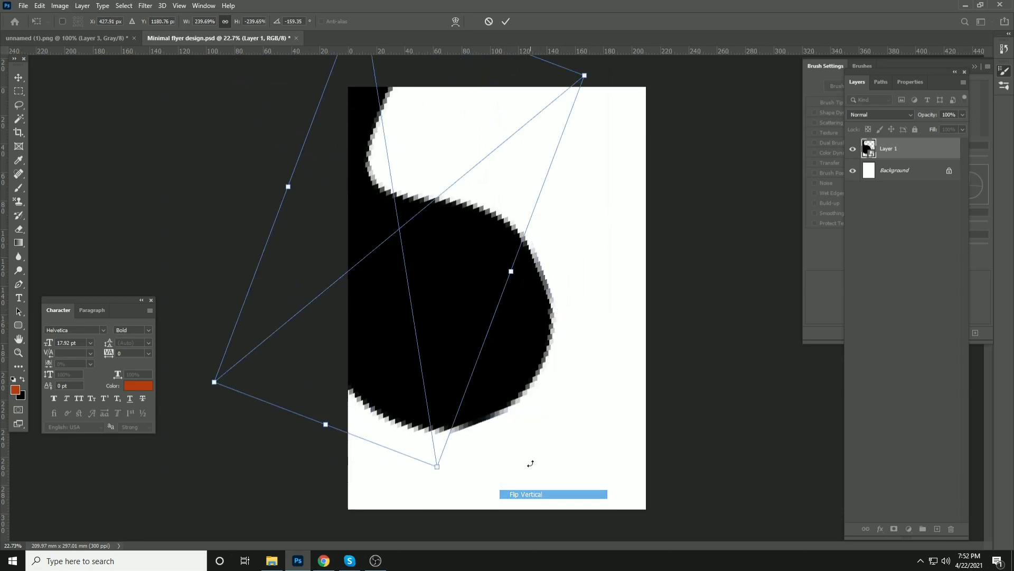
mouse_move(476, 246)
left_mouse_down()
mouse_move(487, 288)
mouse_move(481, 264)
left_mouse_up()
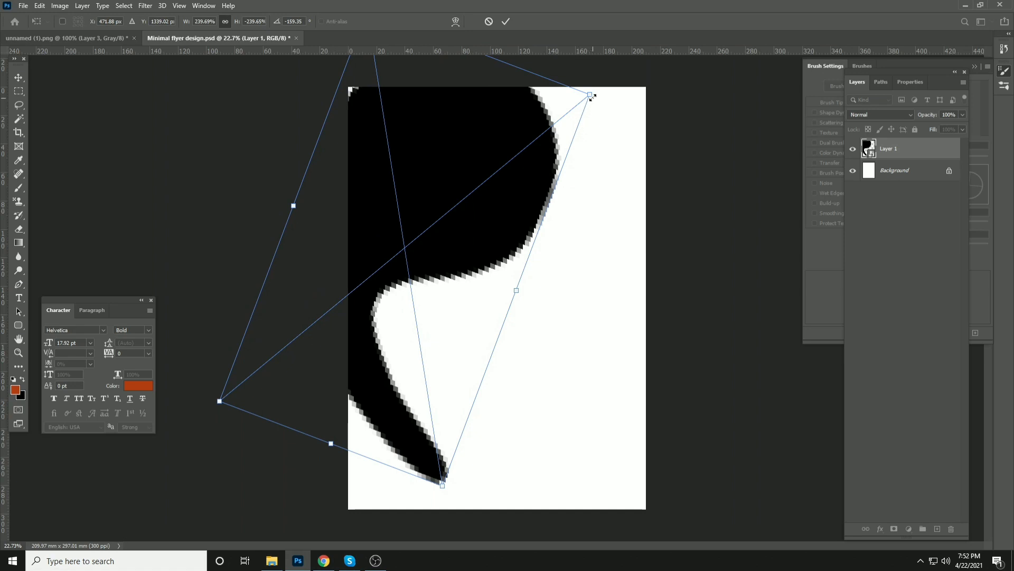
Scale the comma down slightly, adjust its rotation, and reposition it in the upper-left area of the page.
left_click_drag(592, 97, 534, 139)
left_click_drag(566, 190, 562, 145)
left_click_drag(433, 193, 563, 217)
Warp the comma to round out its head and reshape its tail, and apply the transformation.
right_click(493, 174)
left_click(513, 285)
left_click_drag(496, 240, 489, 271)
left_click_drag(554, 93, 578, 81)
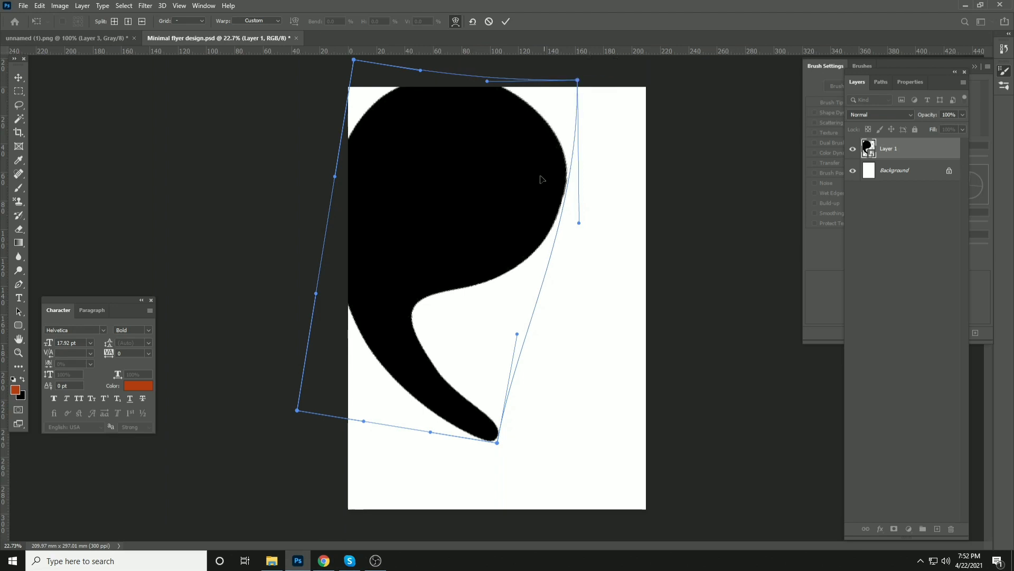
left_click_drag(518, 256, 518, 262)
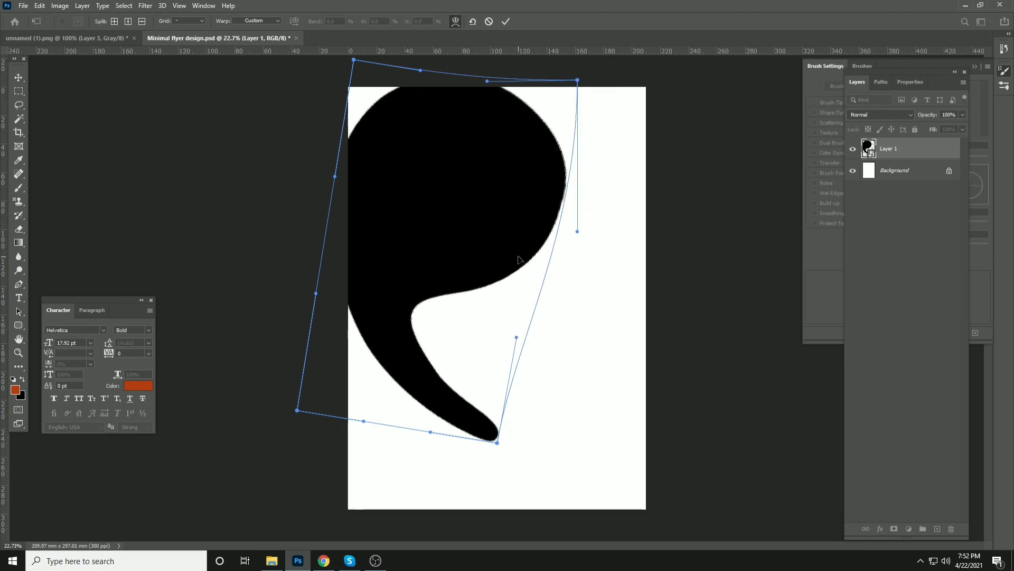
left_click(506, 21)
Move the comma about 18.6 mm left and 13.8 mm up, and save the flyer with Maximize Compatibility on.
left_click(18, 77)
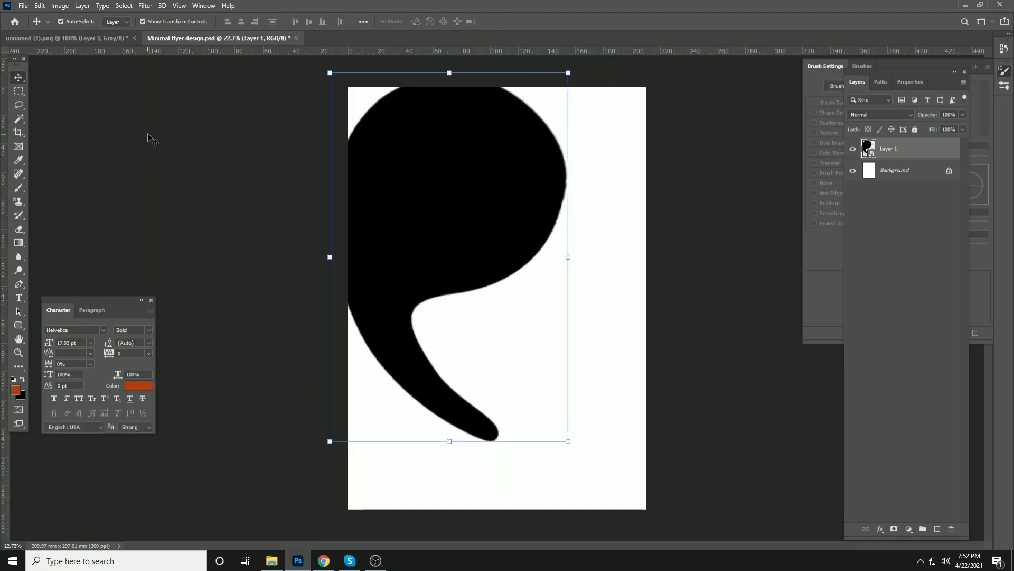
left_click(310, 140)
left_click_drag(414, 153, 391, 134)
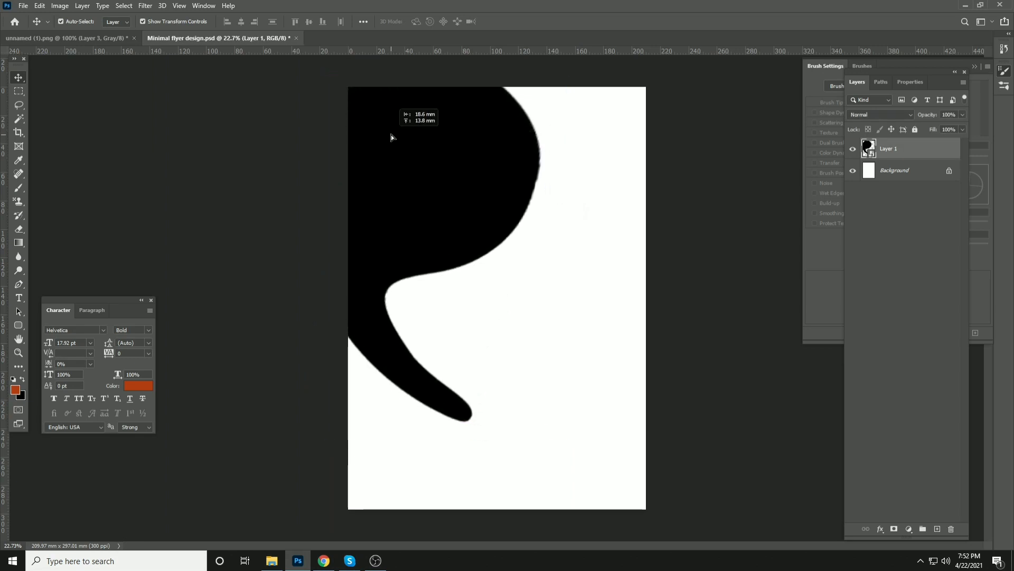
key("ctrl+s")
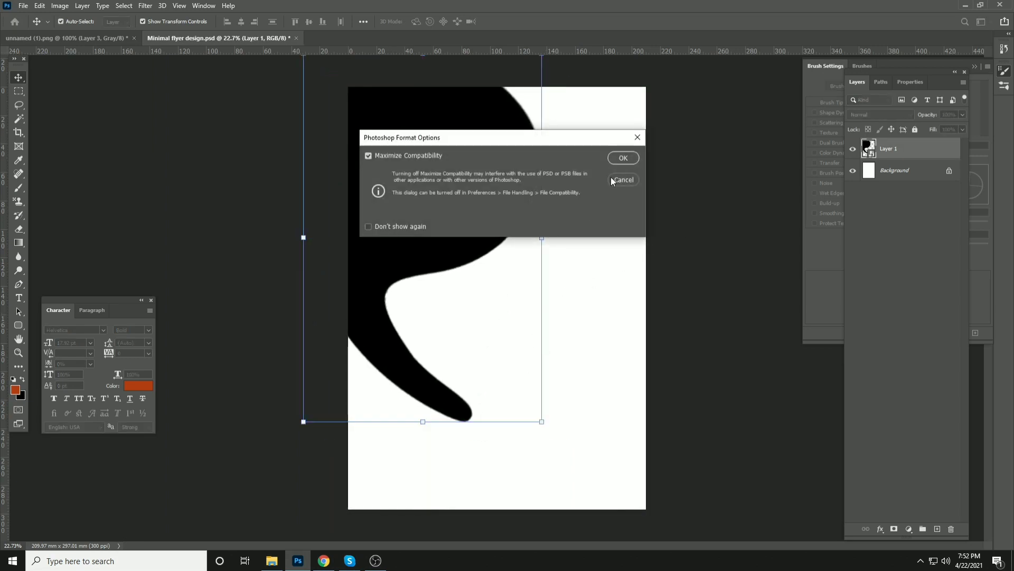
left_click(624, 157)
Open the unsplash photo from Local Disk (E:) in Photoshop.
left_click(271, 560)
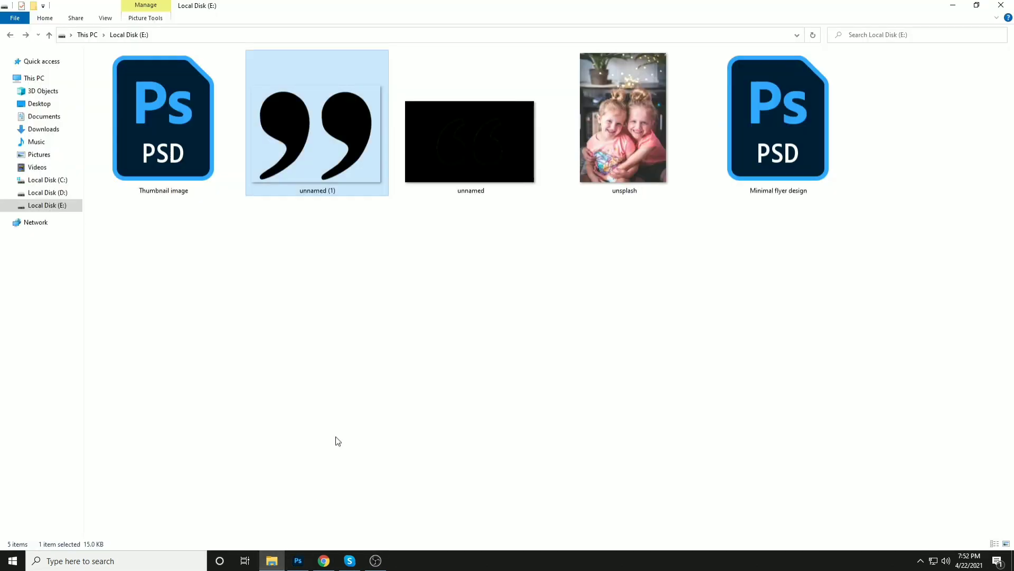
right_click(617, 119)
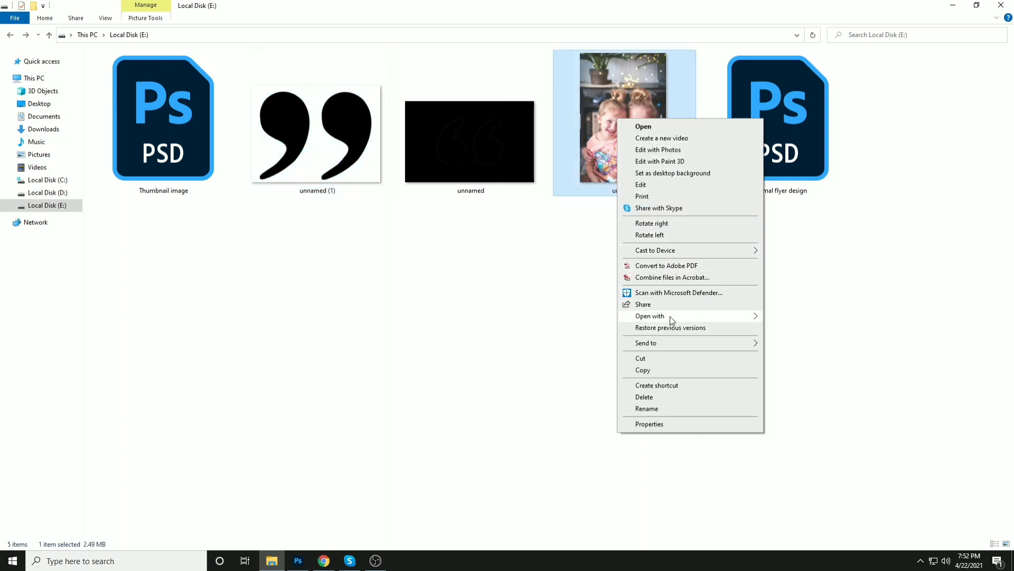
mouse_move(734, 316)
left_click(790, 328)
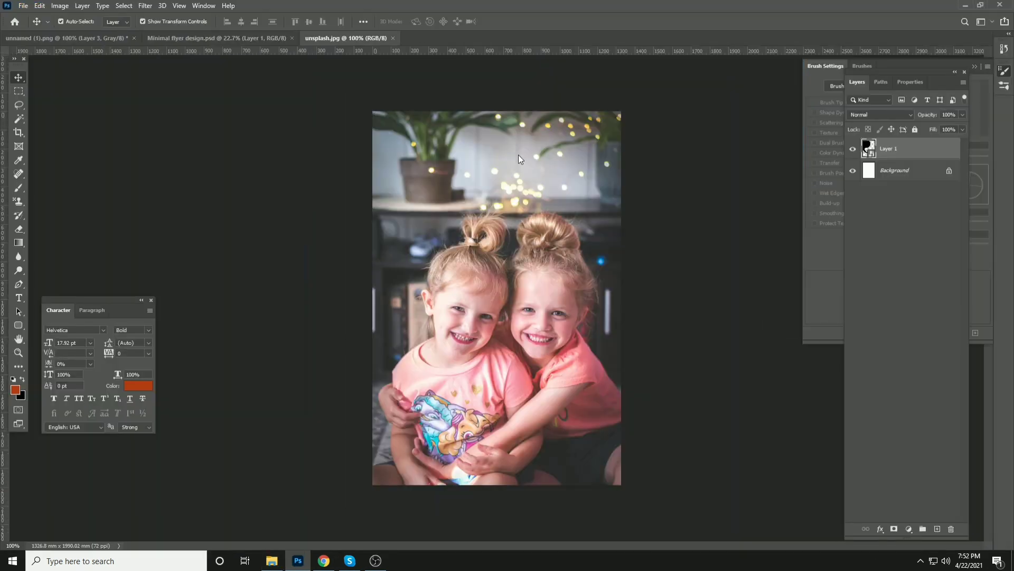
Paste the unsplash photo into the flyer document above the comma layer and clip it to the comma shape.
left_click(90, 37)
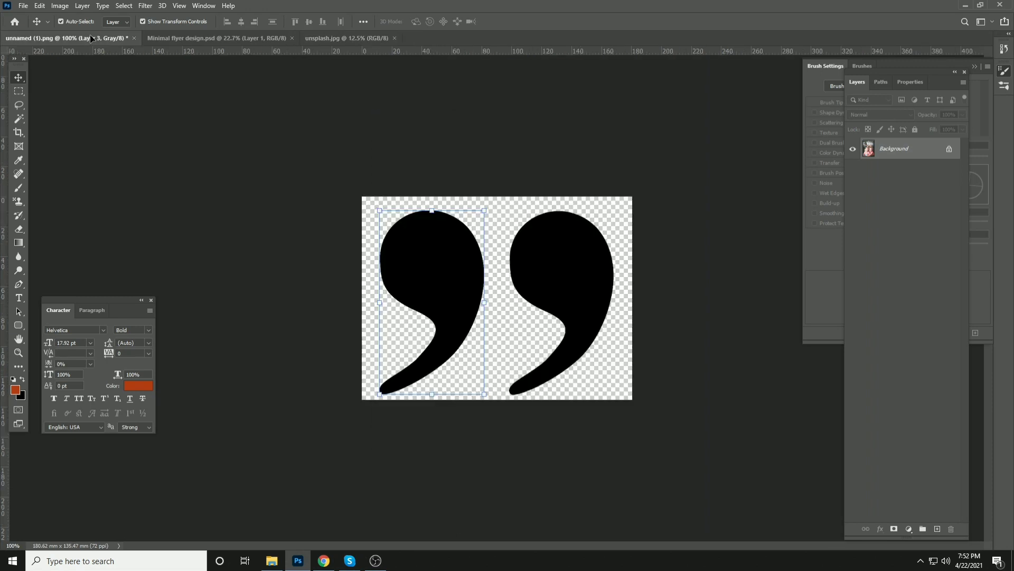
left_click(185, 37)
key("ctrl+v")
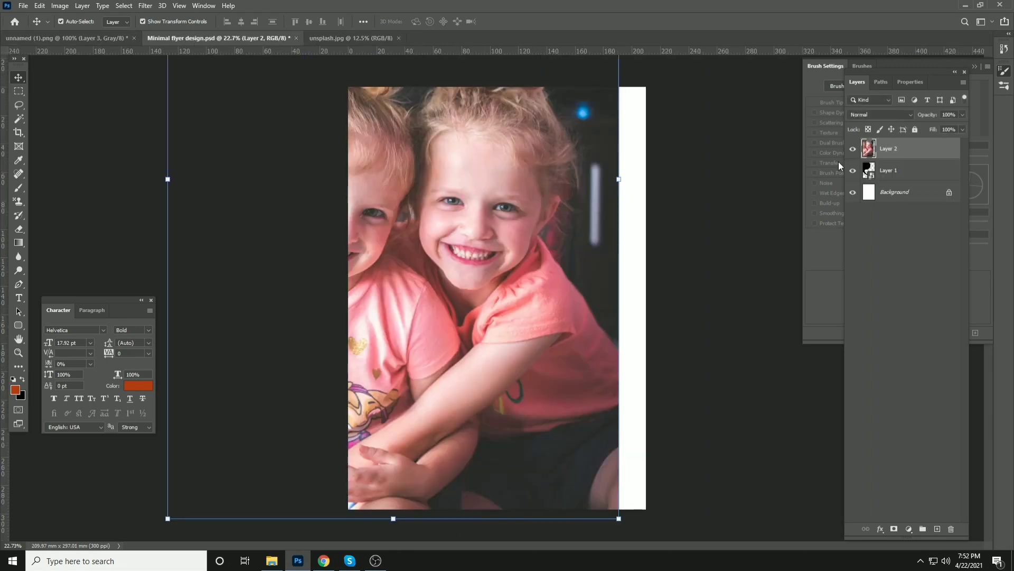
left_click(888, 159, "alt")
Scale the clipped photo to about 64.38%, position it so both girls' faces fill the comma, and save the flyer.
scroll(562, 154, "down", 5)
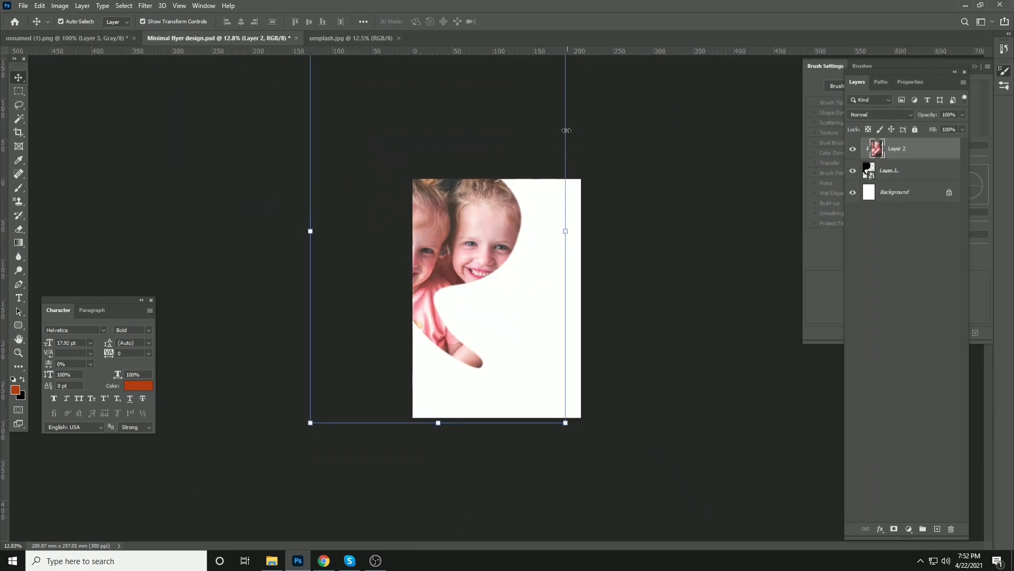
left_click_drag(553, 83, 469, 206)
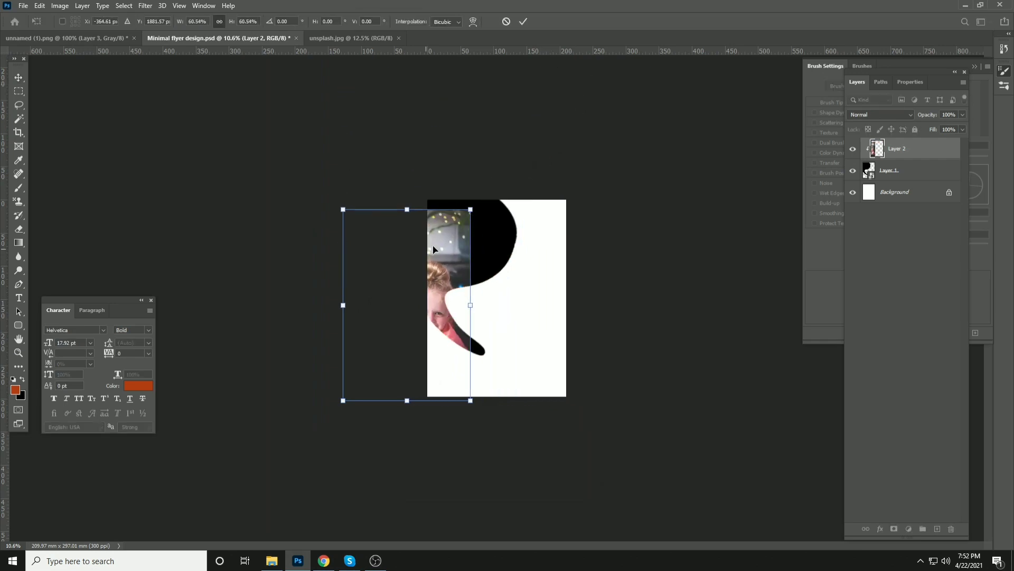
left_click_drag(424, 248, 488, 199)
scroll(499, 216, "up", 5)
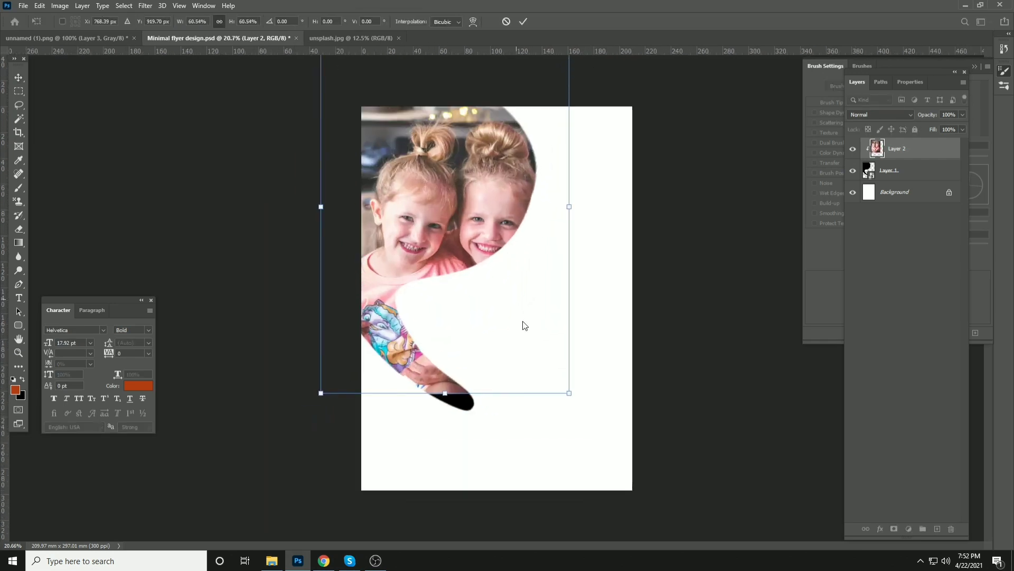
left_click_drag(569, 395, 588, 420)
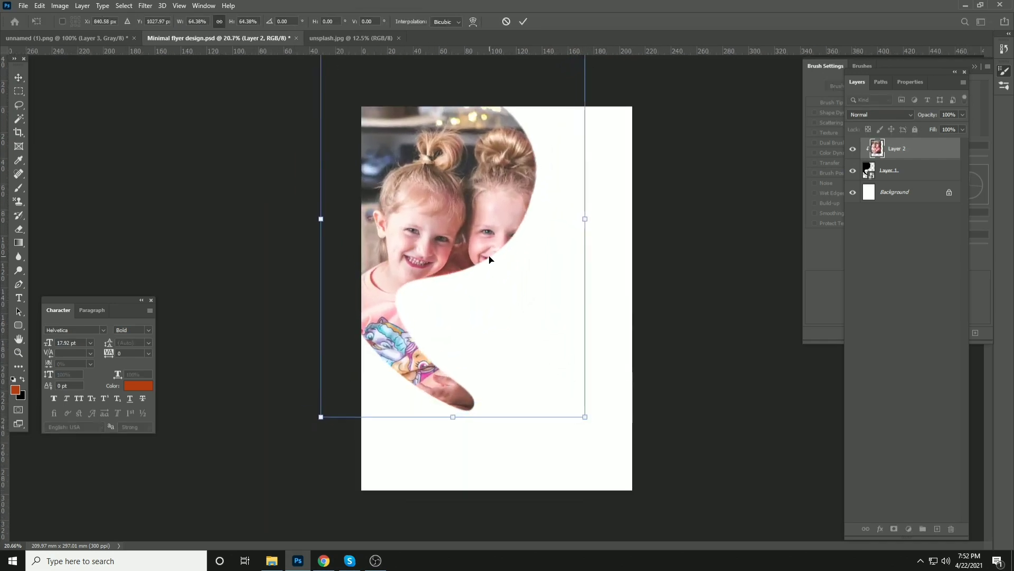
key("Return")
key("ctrl+s")
Warp the comma layer's lower curve downward to reveal more of the second girl's face, and apply it.
left_click(902, 168)
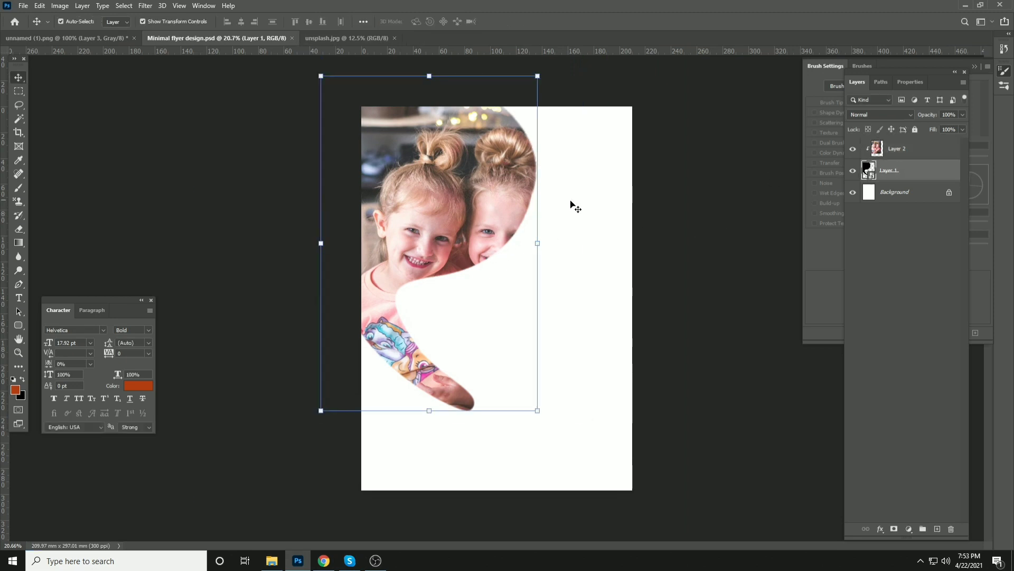
key("ctrl+t")
right_click(500, 158)
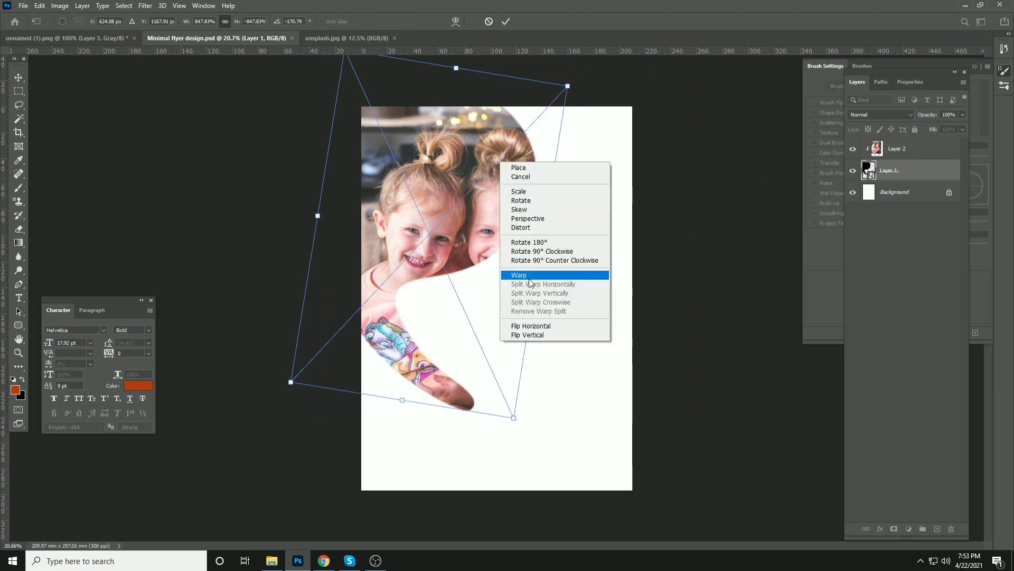
left_click(528, 274)
left_click_drag(452, 268, 462, 291)
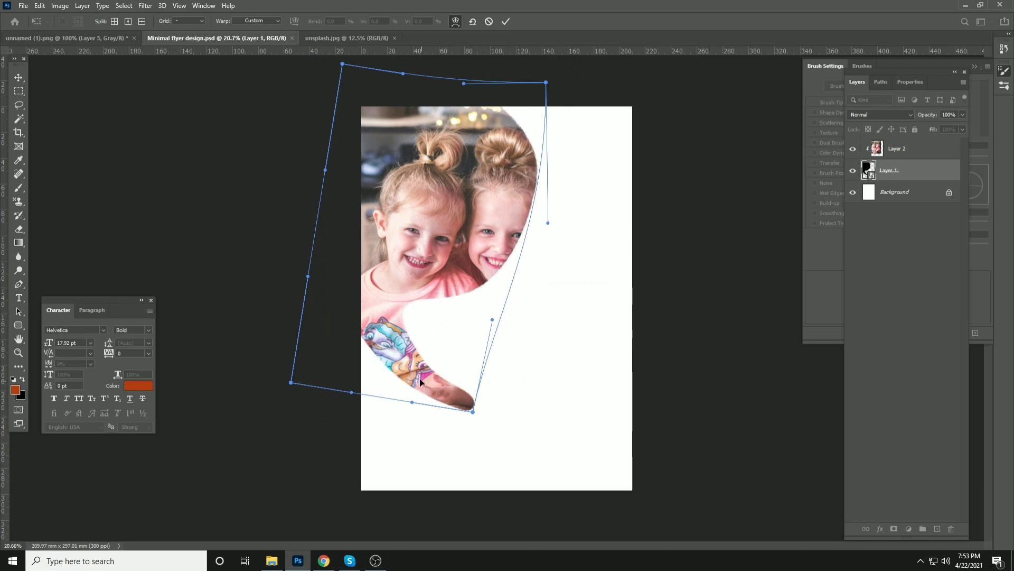
mouse_move(421, 380)
left_mouse_down()
mouse_move(394, 363)
mouse_move(397, 374)
mouse_move(420, 376)
left_mouse_up()
left_click(506, 22)
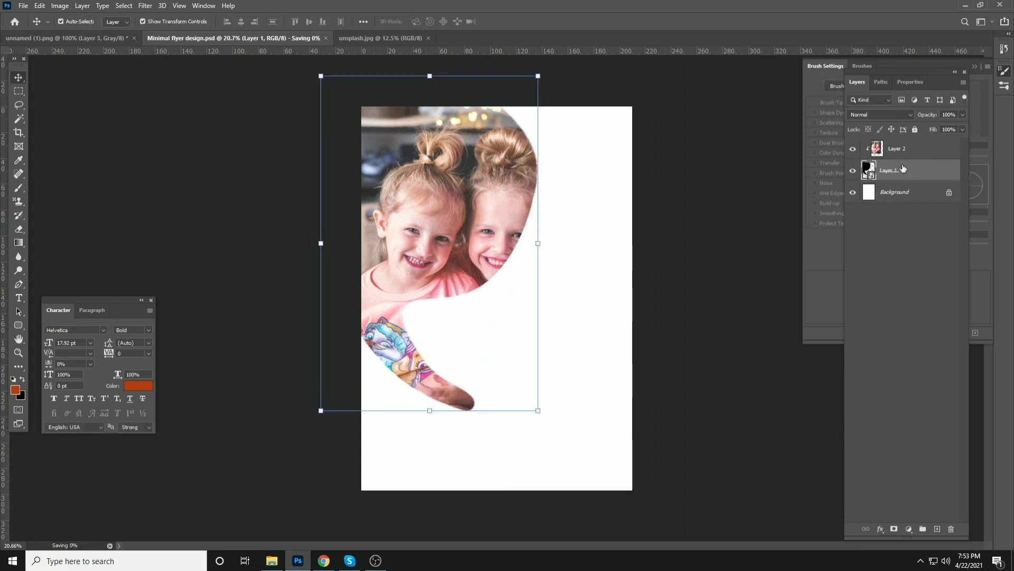
Fill the Background layer with the orange-red foreground color and save the flyer.
left_click(890, 193)
key("alt+BackSpace")
key("ctrl+s")
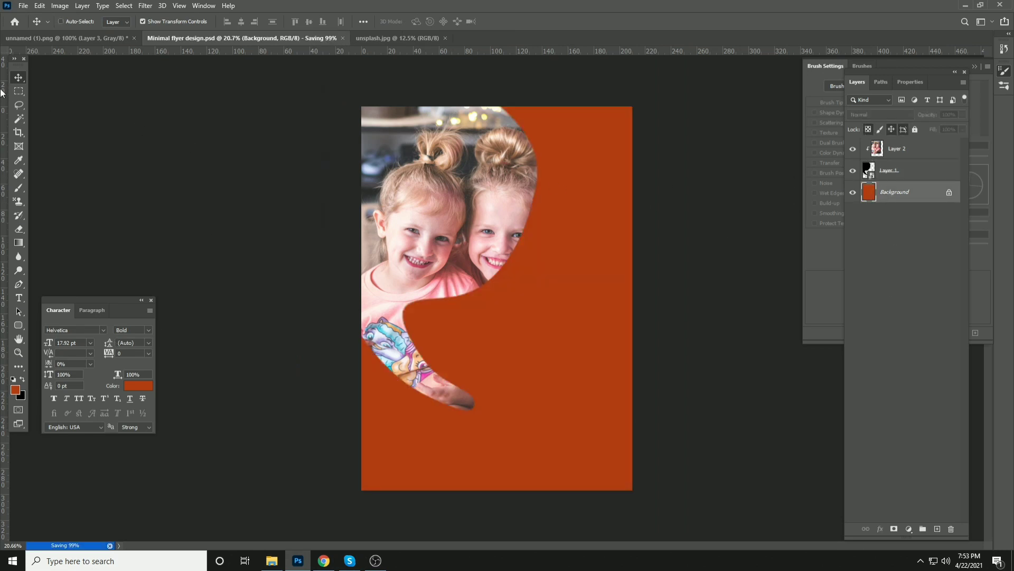
Warp the comma layer's right edge and lower curve outward to uncover the second girl's whole face, and apply the transform.
scroll(492, 175, "up", 2)
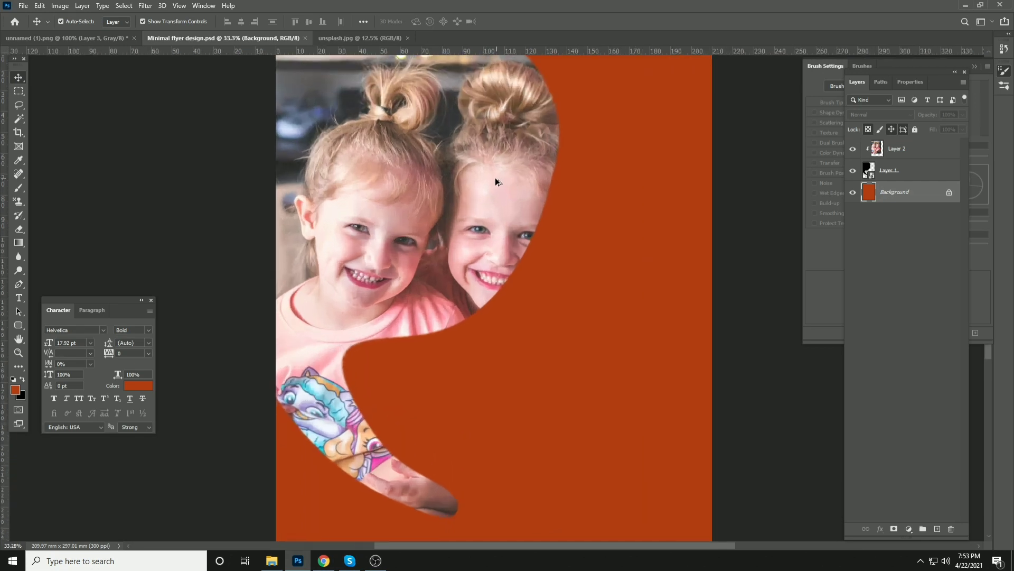
left_click(917, 169)
right_click(525, 189)
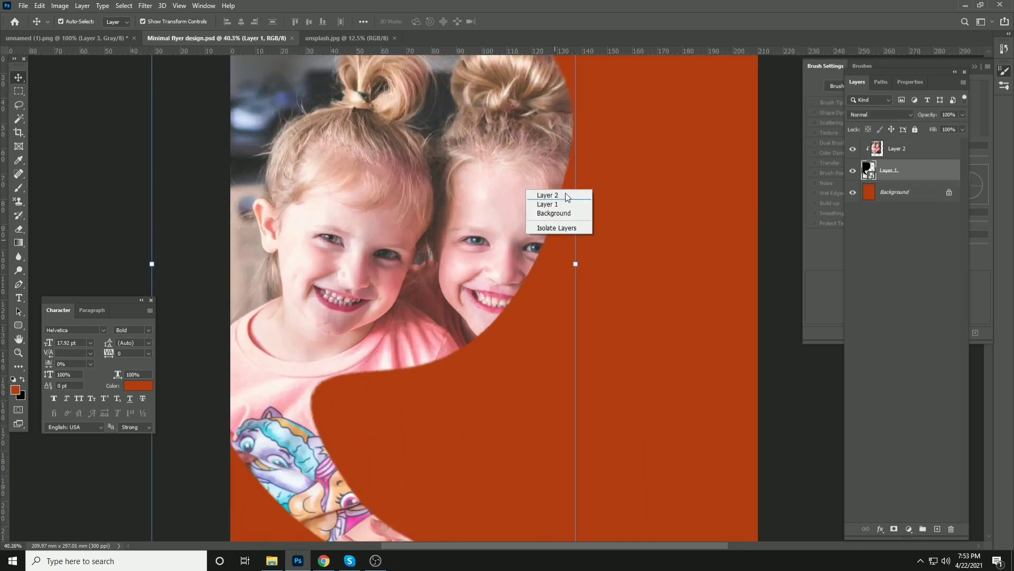
left_click(570, 143)
left_click_drag(579, 142, 503, 152)
right_click(503, 153)
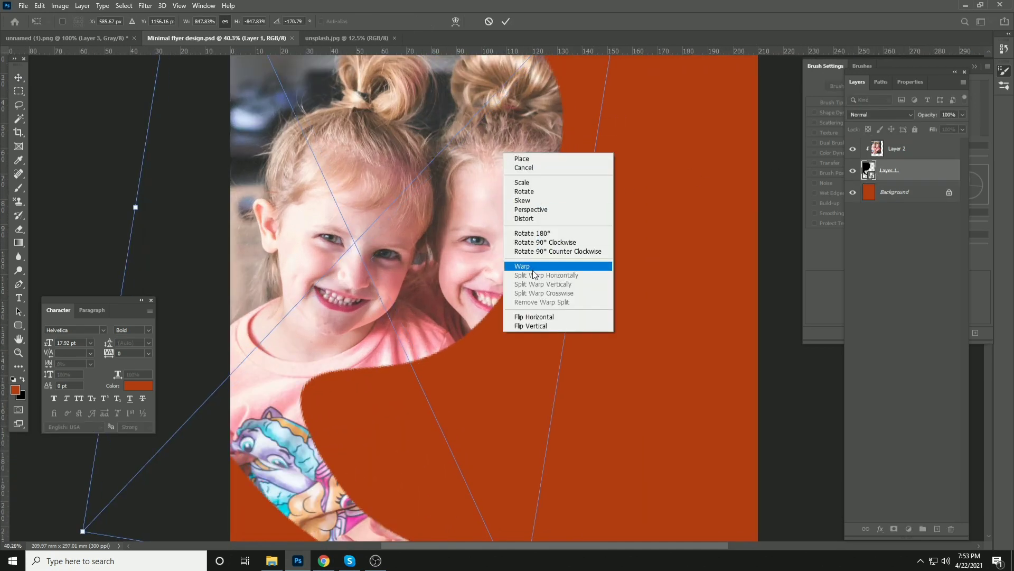
left_click(522, 266)
key("ctrl+0")
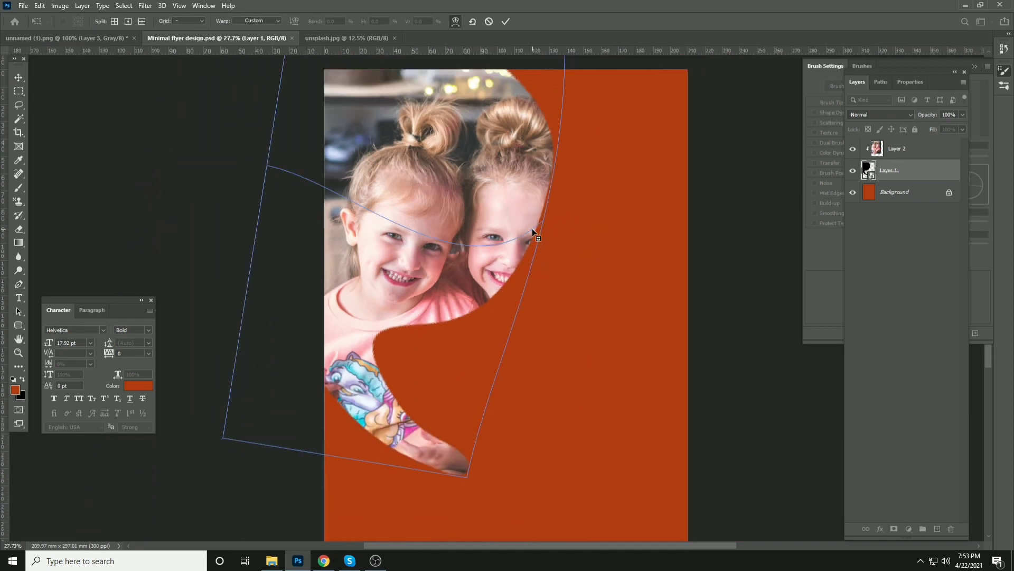
left_click_drag(501, 241, 577, 248)
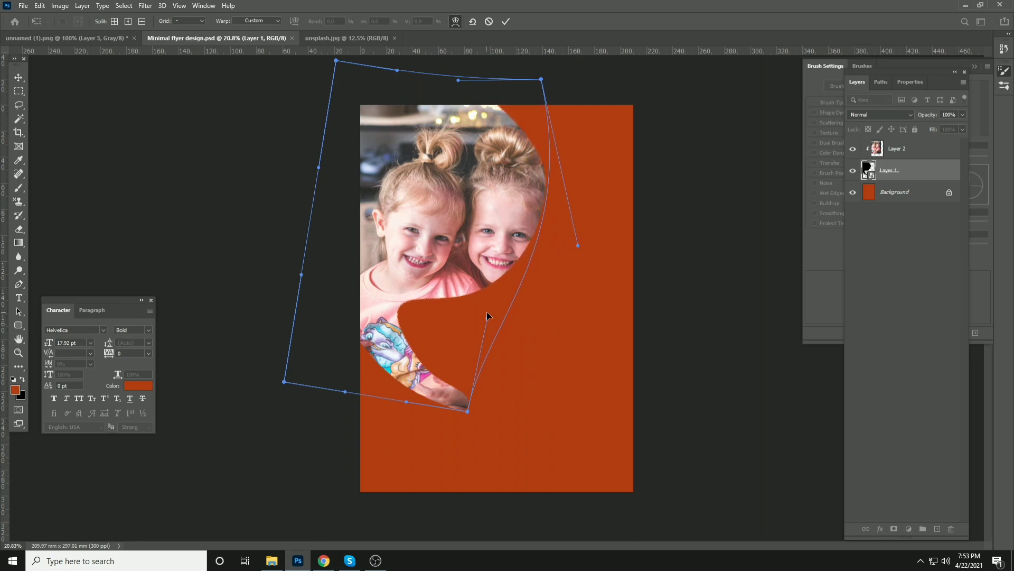
left_click_drag(487, 316, 495, 339)
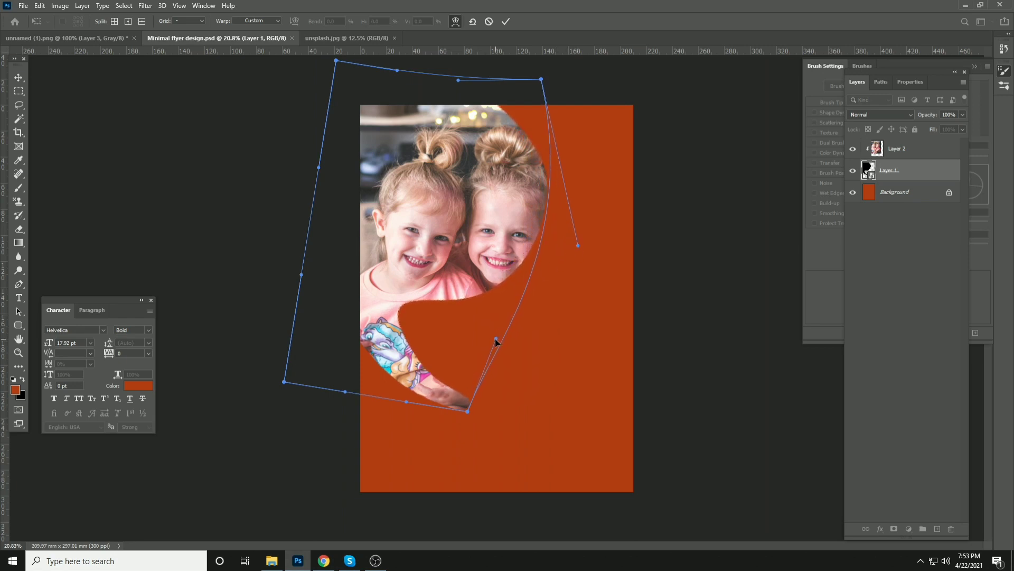
left_click(505, 21)
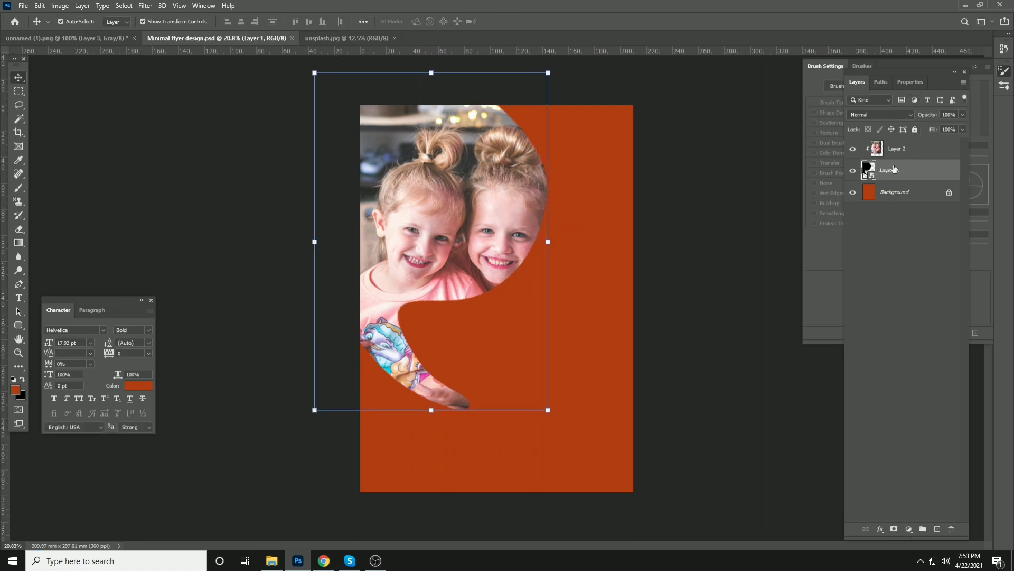
Lower the comma layer's opacity to 51% and set the photo layer's blend mode to Multiply.
left_click_drag(934, 116, 910, 113)
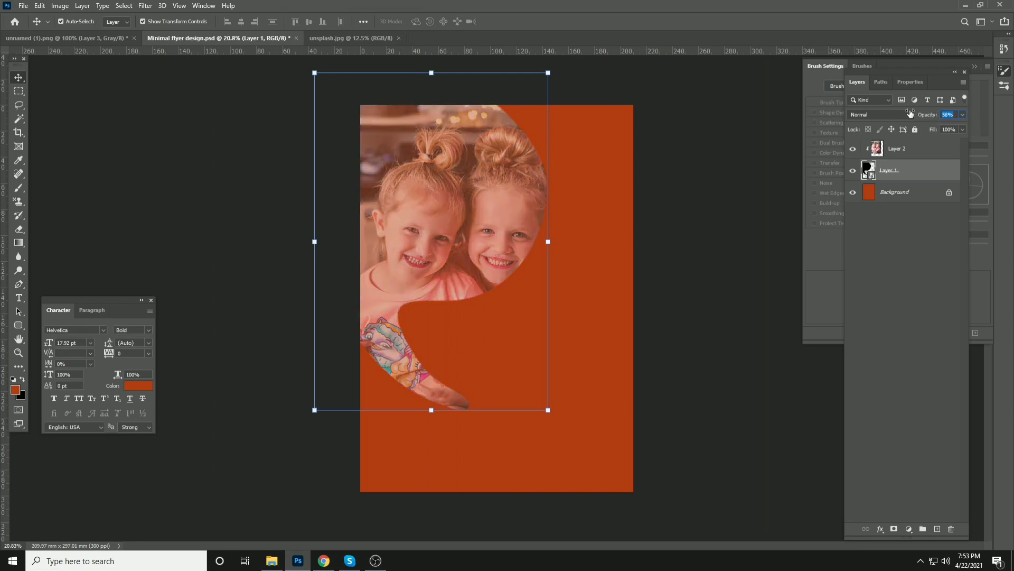
left_click(909, 152)
left_click(880, 115)
left_click(875, 157)
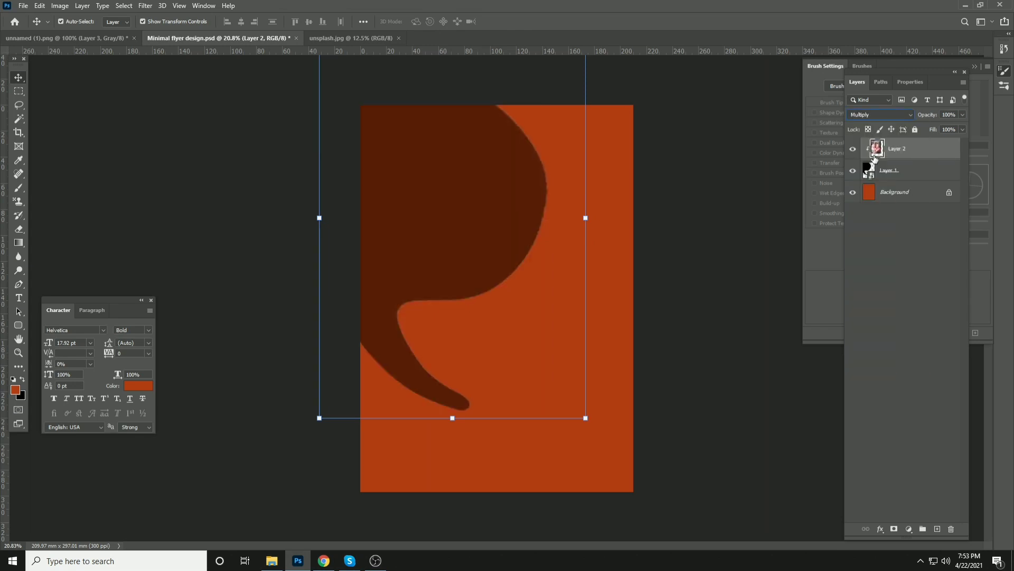
Rasterize the comma layer with its transparent pixels locked and set its opacity back to 100%.
left_click(903, 170)
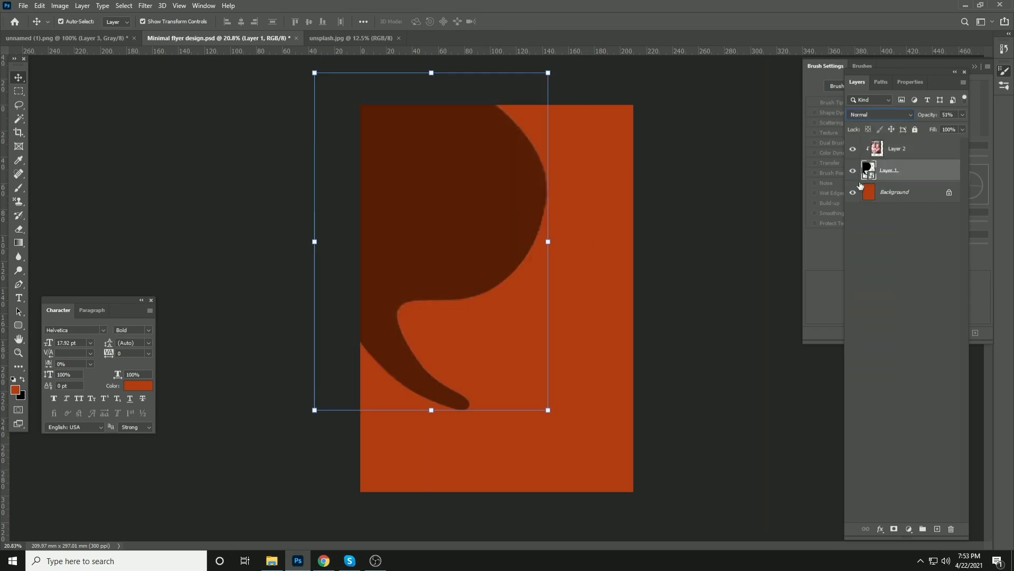
right_click(887, 171)
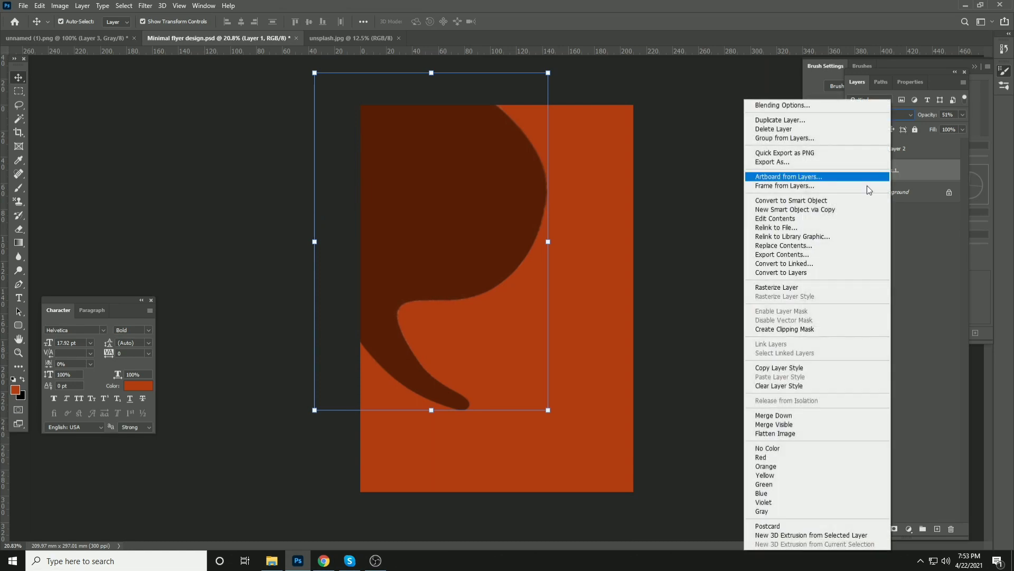
left_click(786, 287)
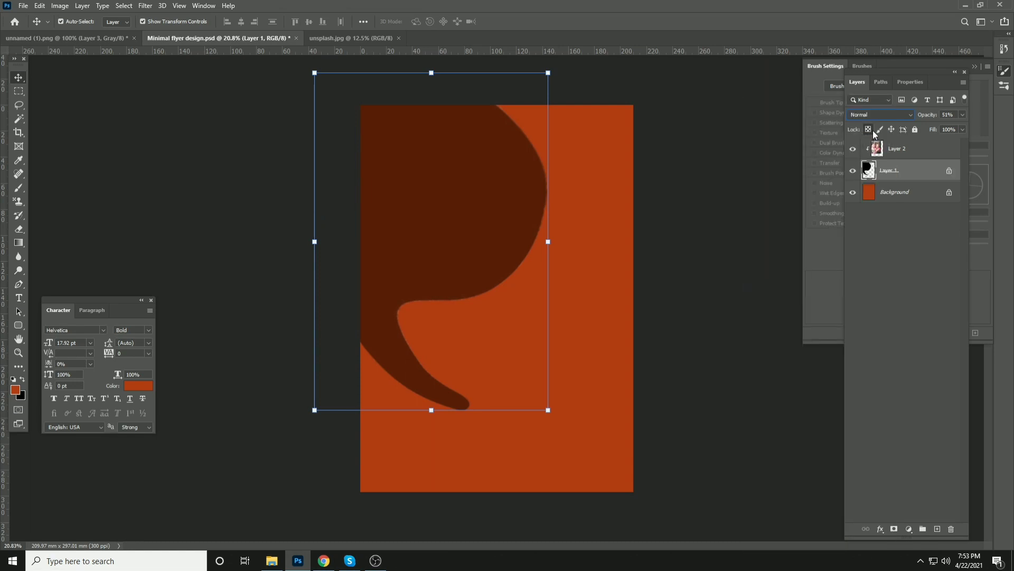
left_click(911, 154)
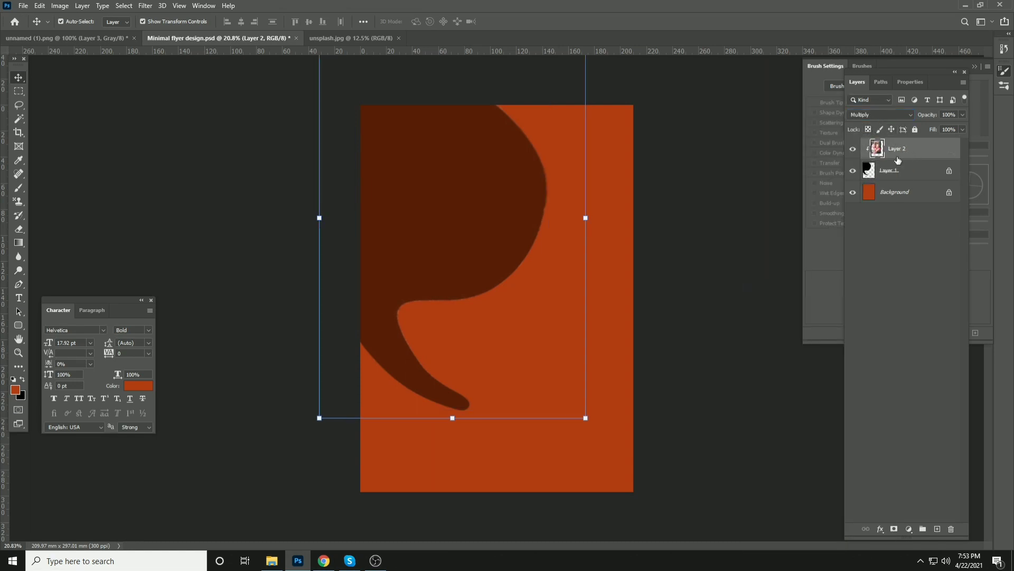
left_click(902, 176)
left_click_drag(921, 117, 1011, 109)
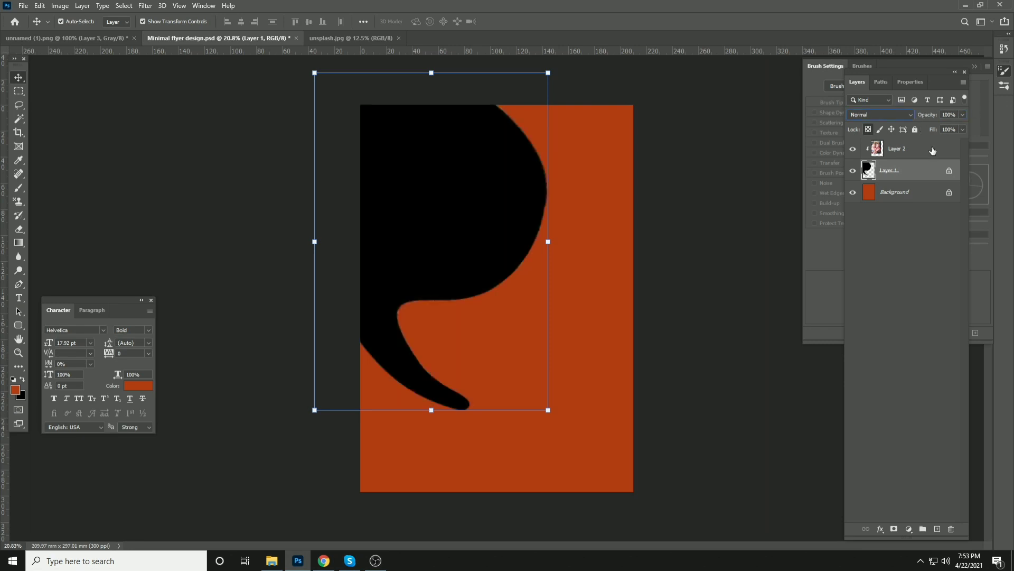
Try other blend modes on the clipped photo layer, ending on Lighten.
left_click(917, 150)
left_click(875, 115)
left_click(875, 114)
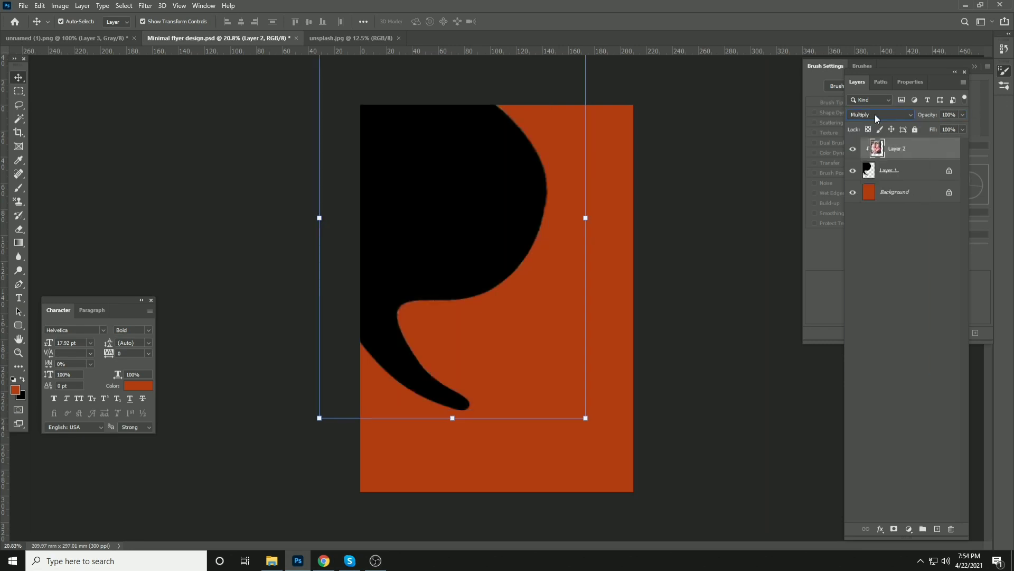
key("Up")
key("Up")
key("Up")
key("Up")
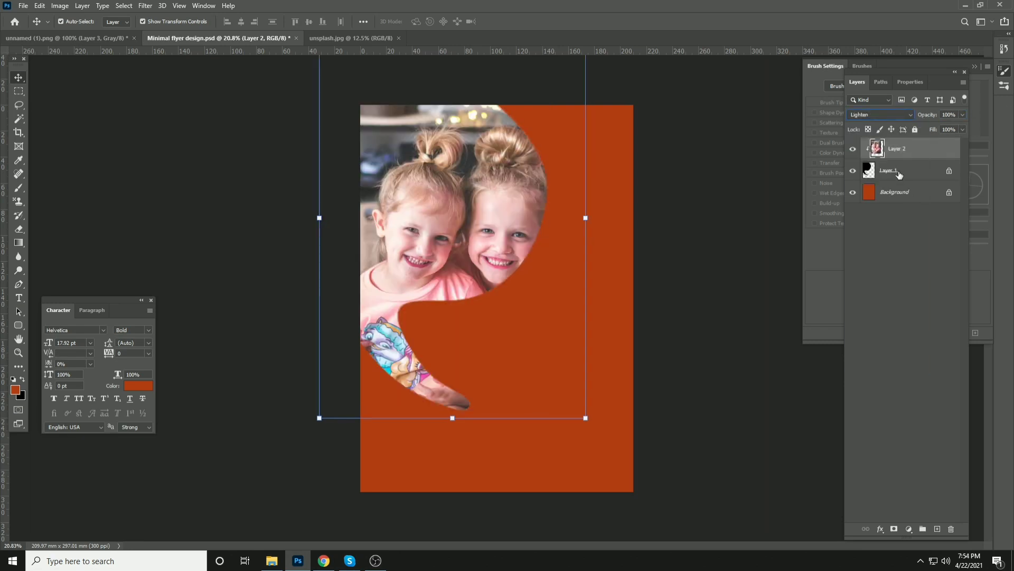
Fill the comma shape with the orange-red foreground color and blend the photo layer over it with Multiply.
left_click(900, 174)
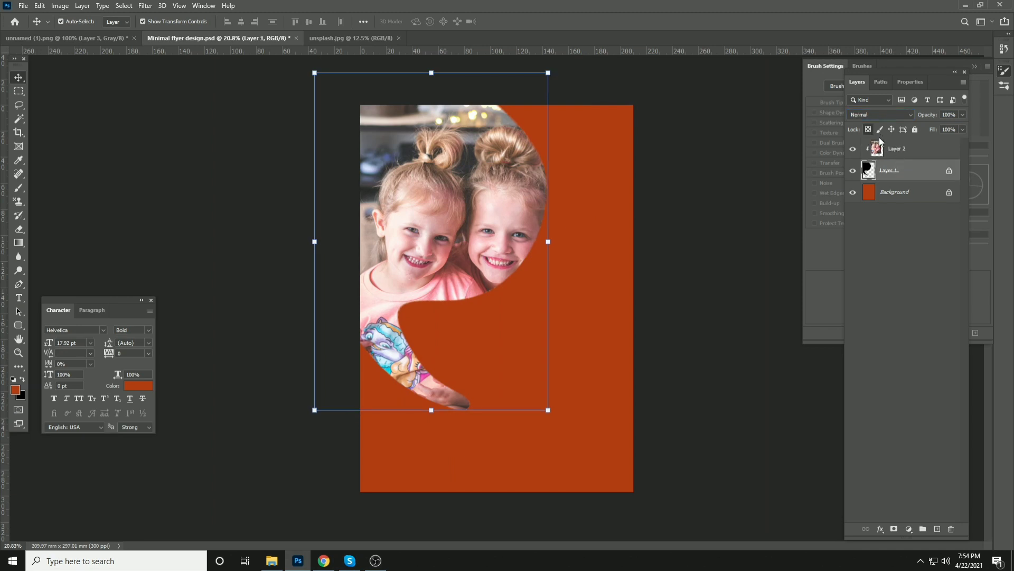
left_click(854, 170)
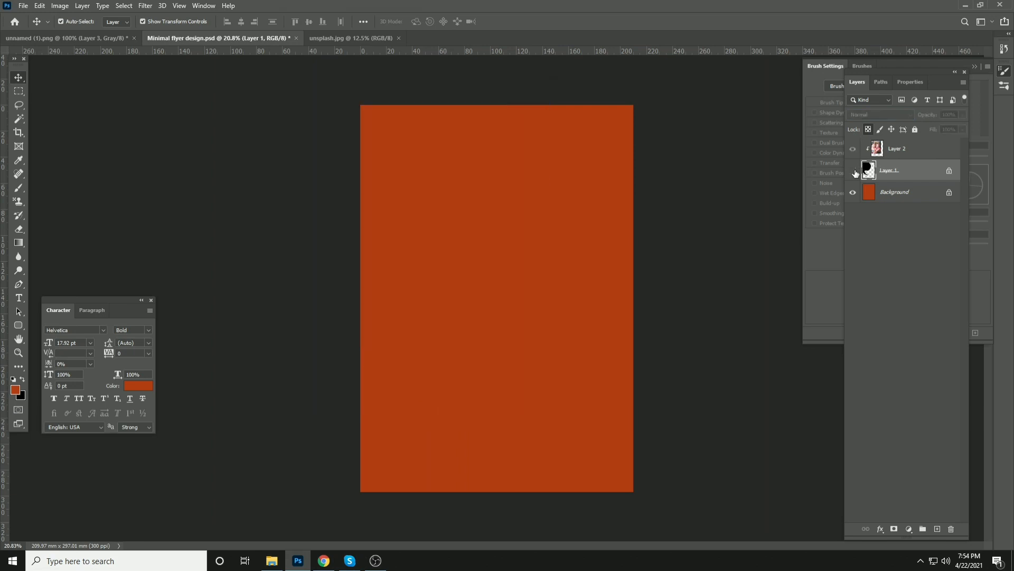
left_click(853, 170)
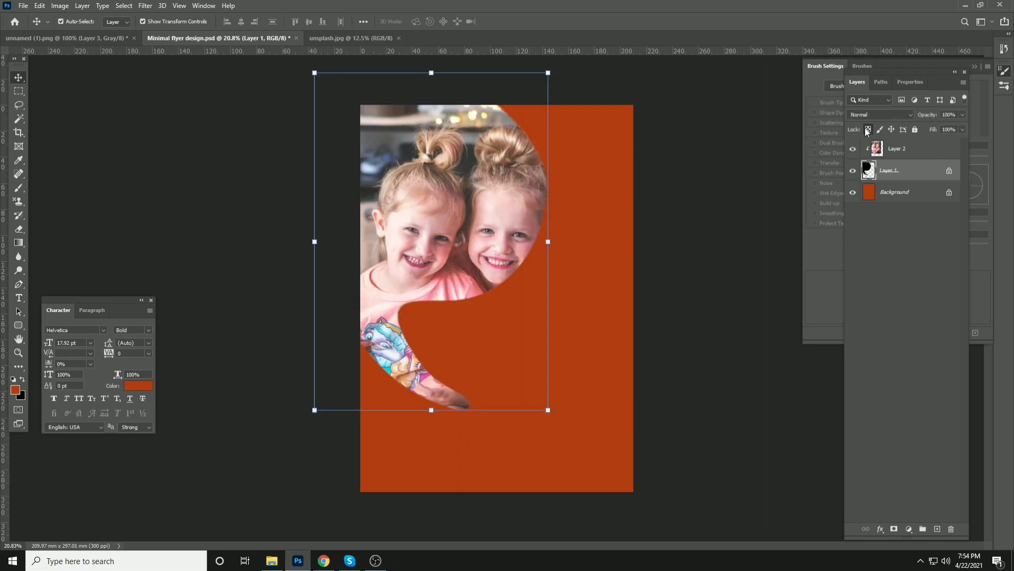
left_click(902, 152)
left_click(870, 118)
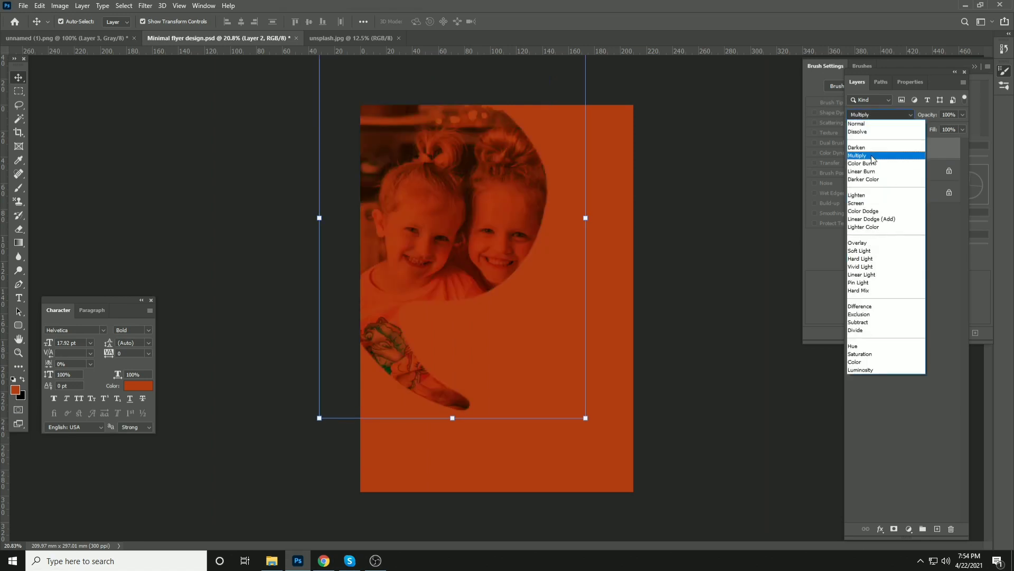
left_click(872, 156)
Lower the comma layer's opacity to 81% and change the photo layer's blend mode to Screen.
left_click(893, 170)
left_click_drag(928, 115, 920, 117)
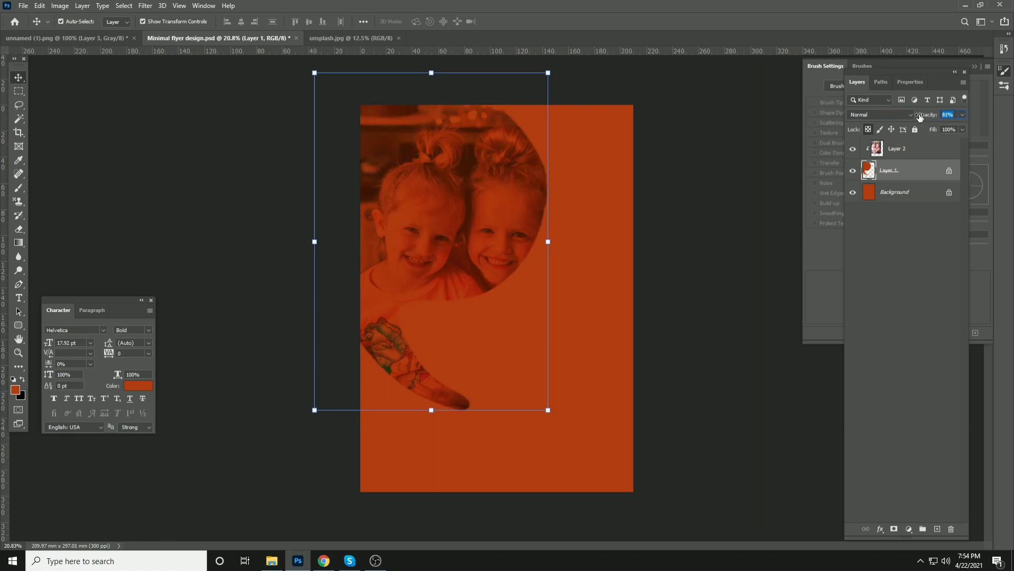
left_click(898, 148)
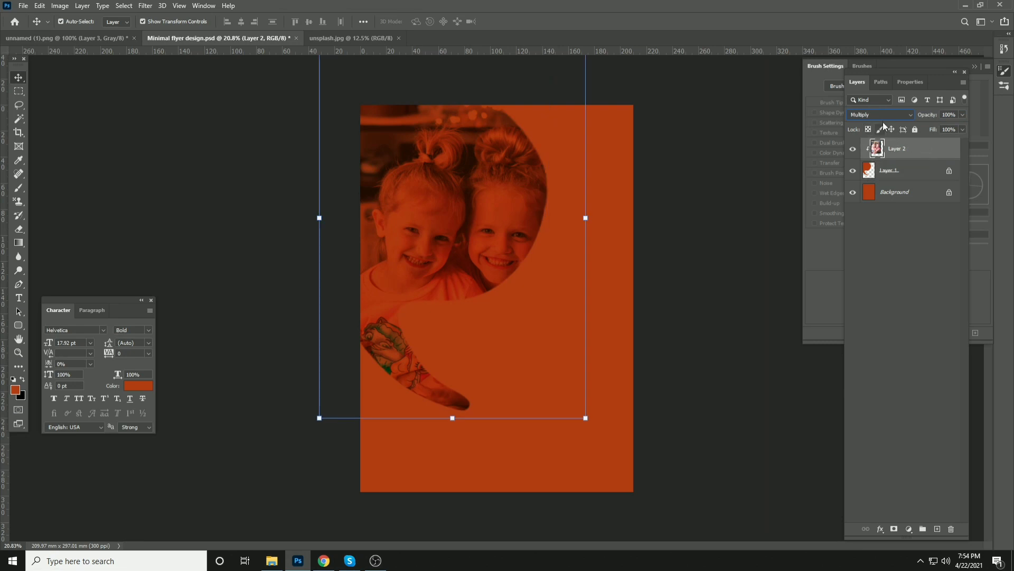
left_click(882, 114)
left_click(880, 119)
scroll(880, 118, "down", 4)
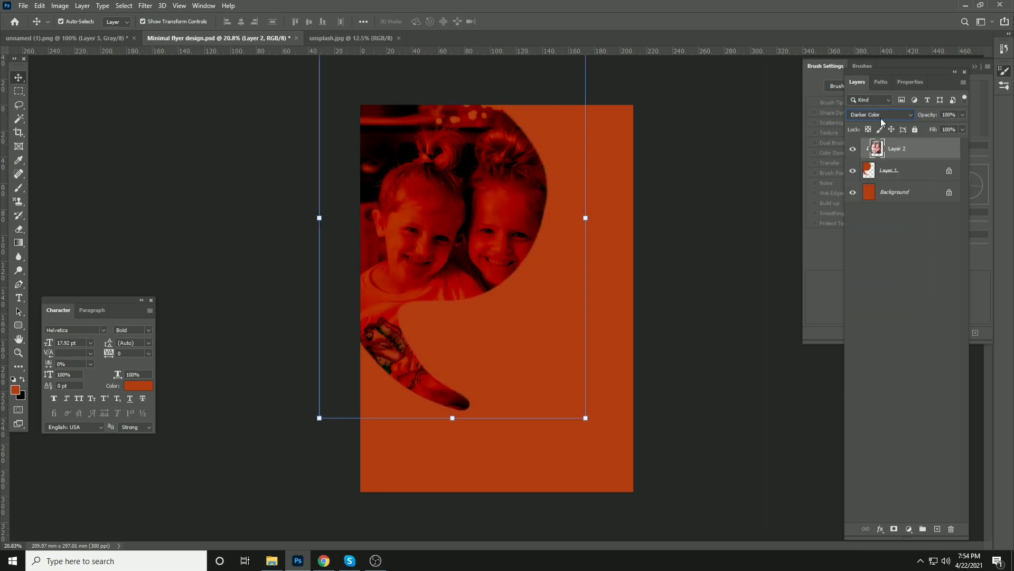
scroll(880, 118, "down", 1)
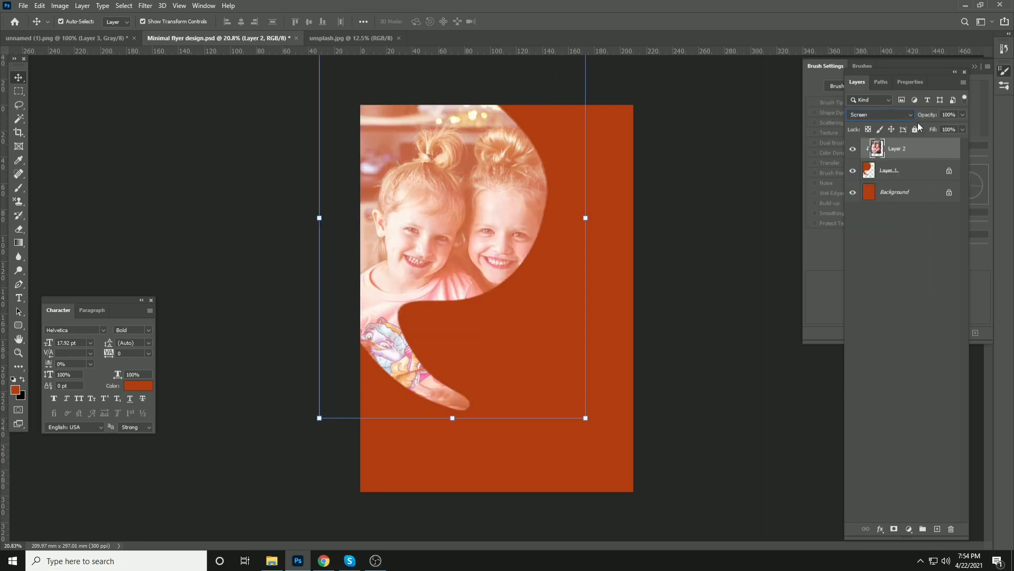
Try the photo layer in Screen at 61% opacity and in Lighter Color at 100% opacity.
left_click_drag(930, 116, 916, 114)
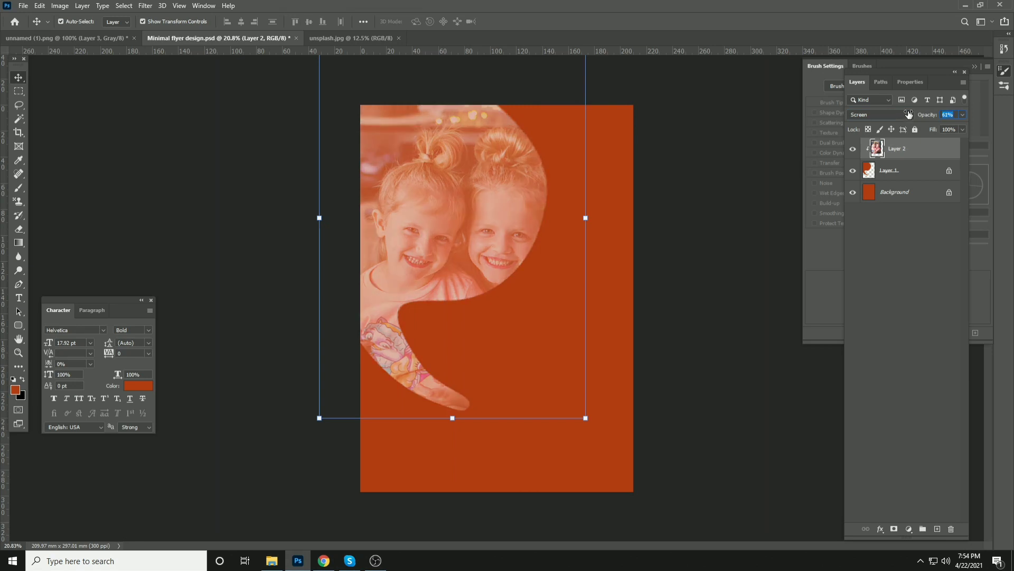
left_click(890, 117)
left_click(877, 116)
scroll(877, 115, "down", 2)
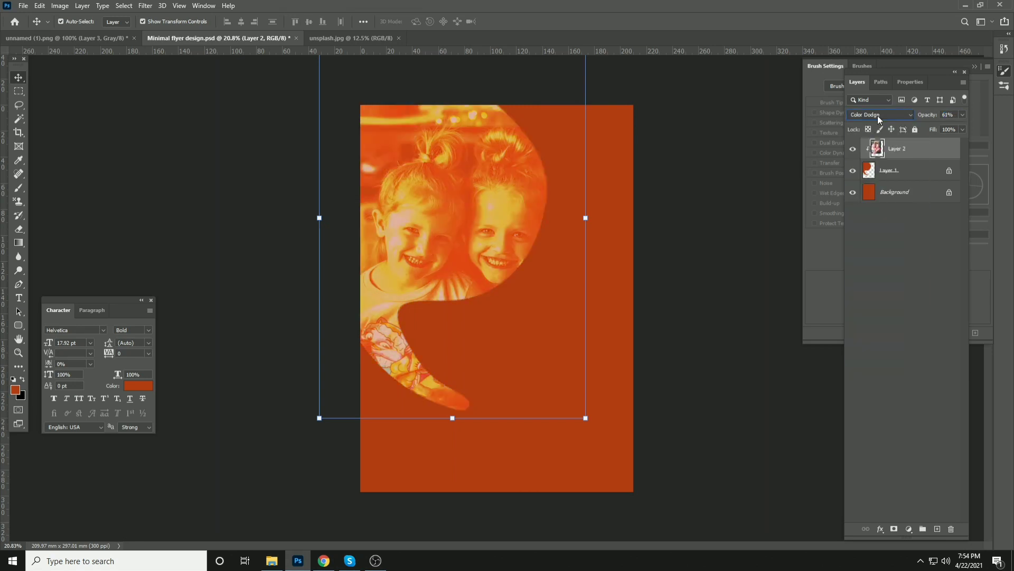
scroll(877, 115, "down", 1)
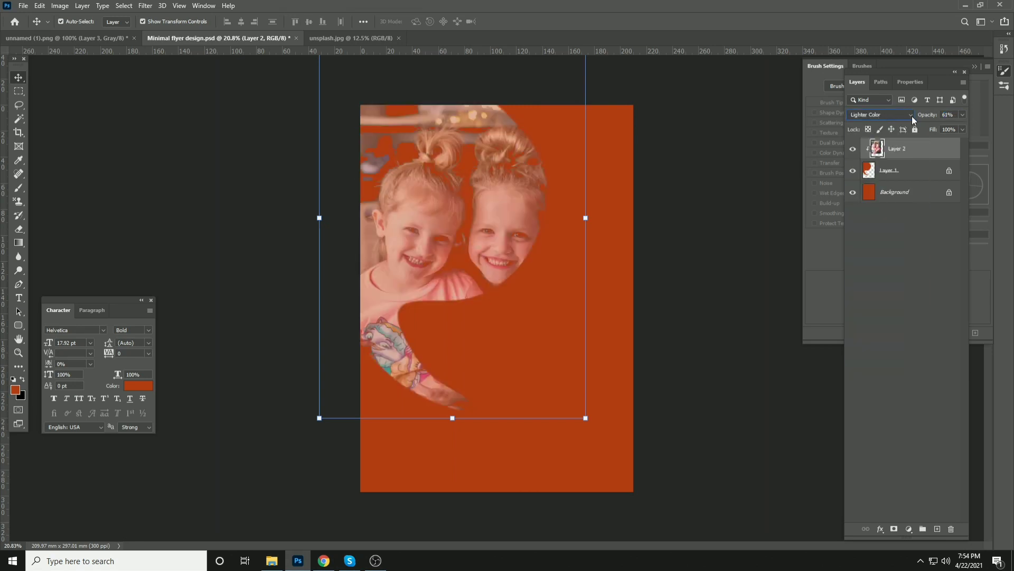
left_click_drag(925, 115, 968, 109)
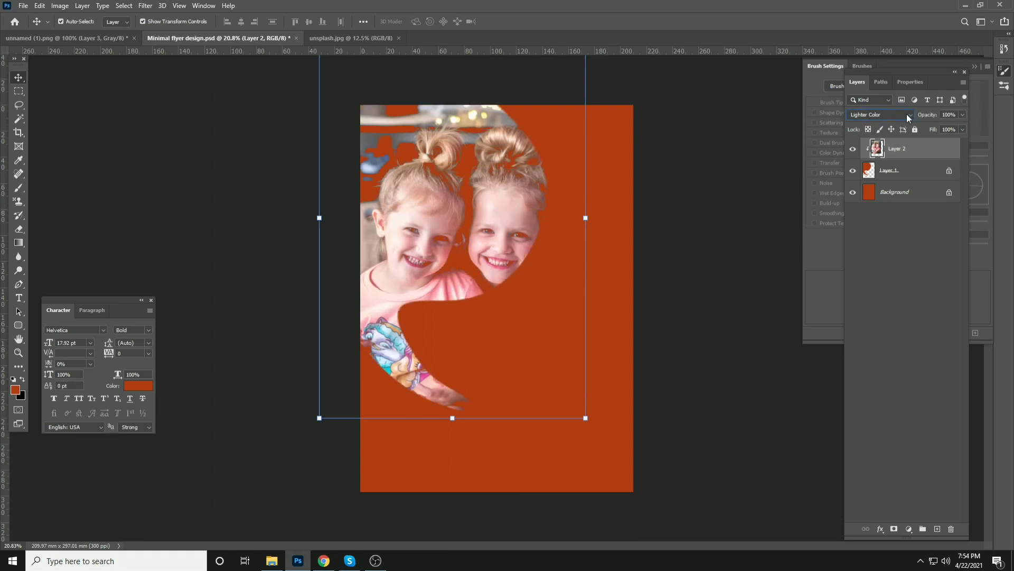
Compare blend modes from Overlay to Subtract on the photo layer and settle on Screen.
left_click(892, 113)
left_click(893, 114)
scroll(893, 113, "down", 1)
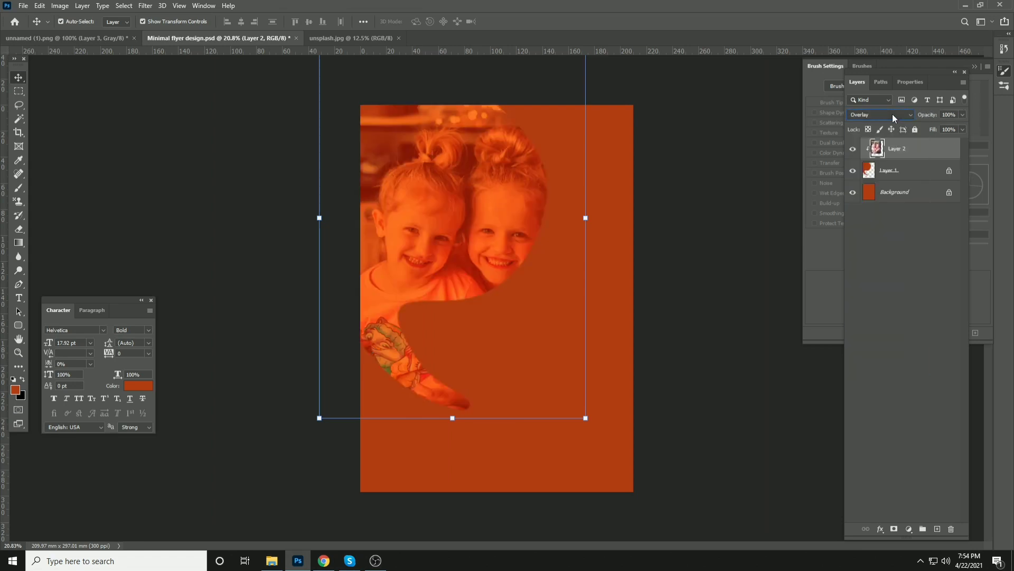
scroll(892, 113, "down", 2)
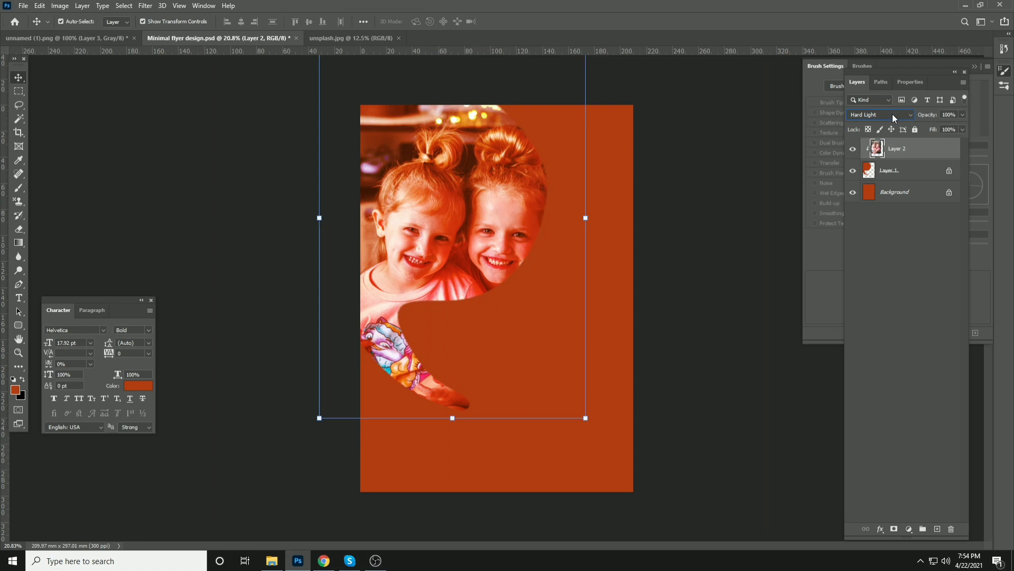
scroll(892, 113, "down", 3)
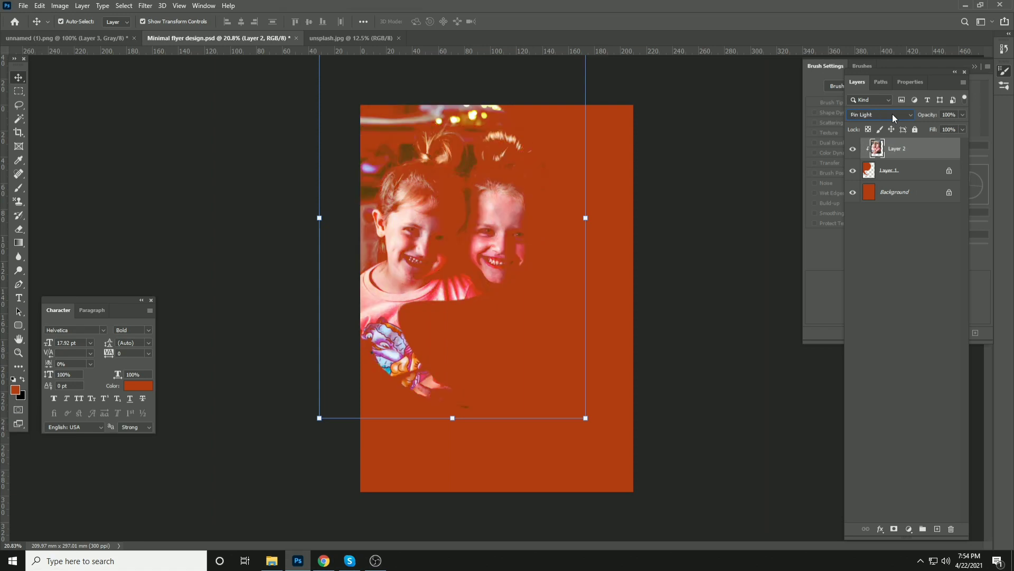
scroll(892, 113, "down", 3)
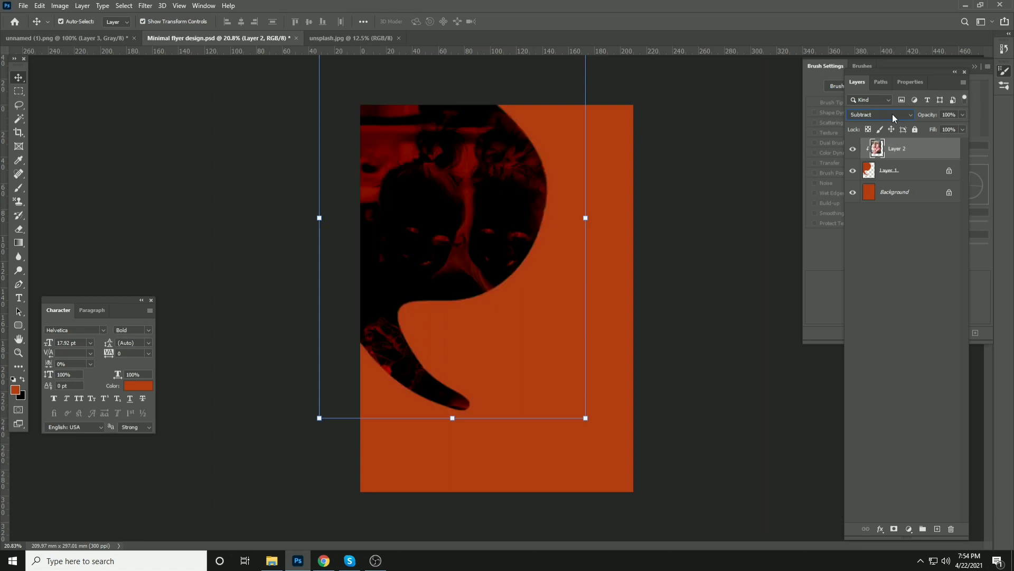
scroll(892, 113, "up", 10)
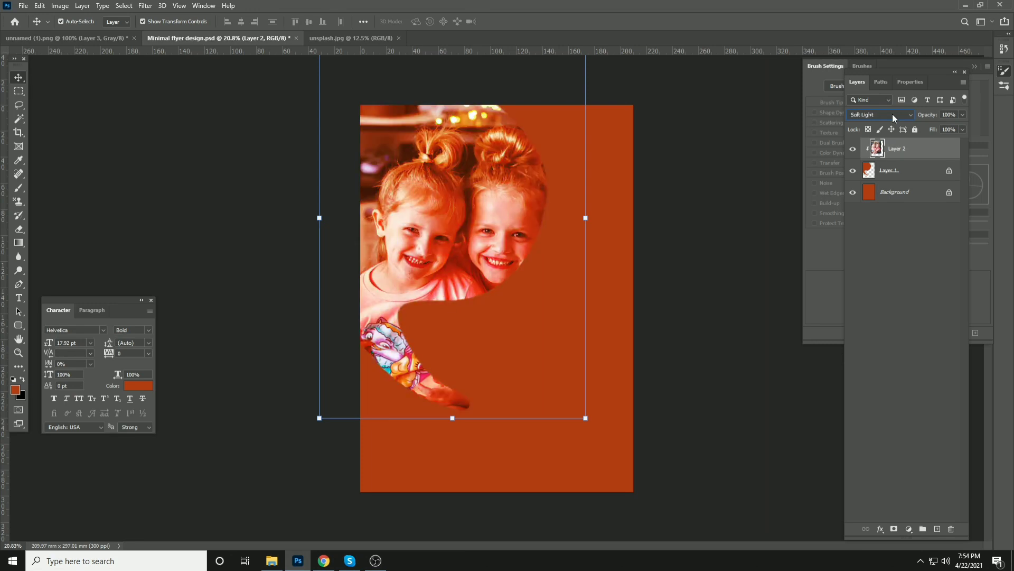
left_click(888, 114)
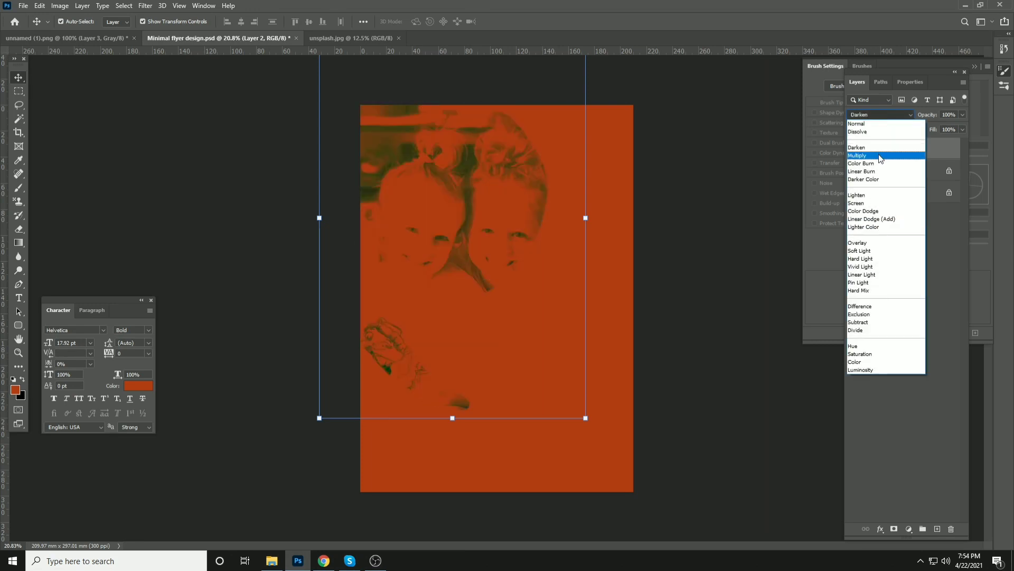
left_click(880, 204)
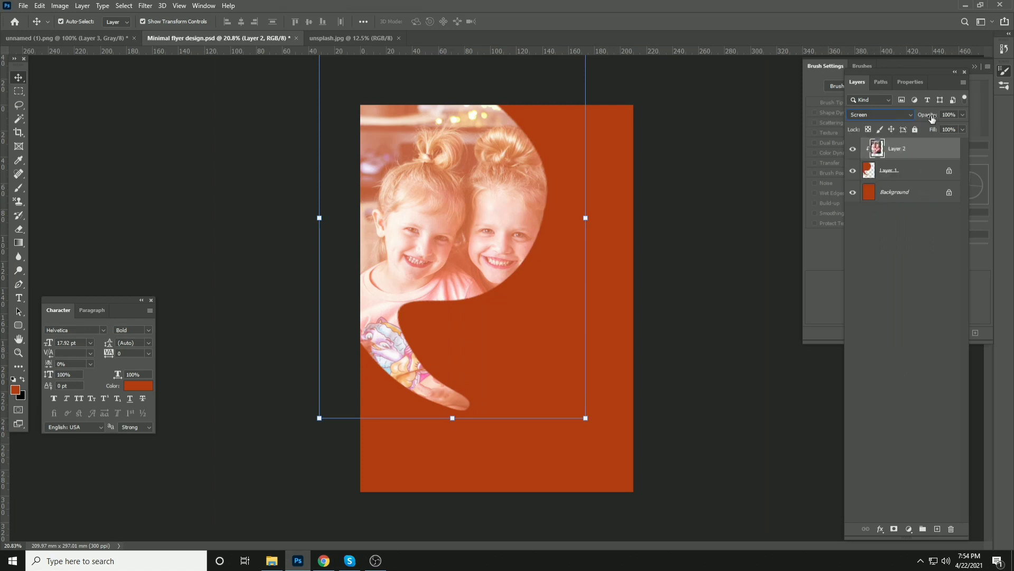
Lower the photo layer's opacity to 63%.
left_click_drag(932, 119, 915, 118)
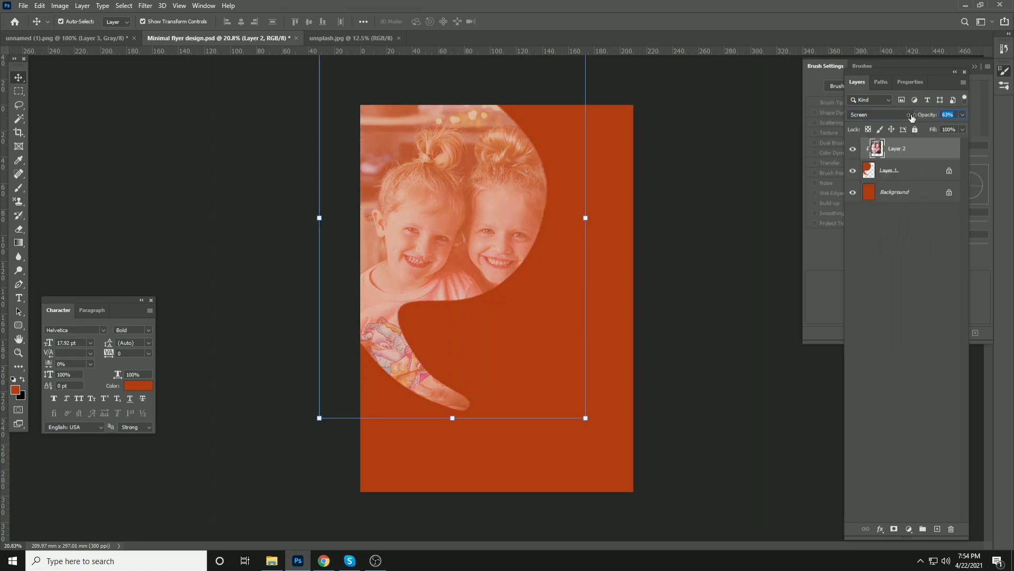
left_click(340, 175)
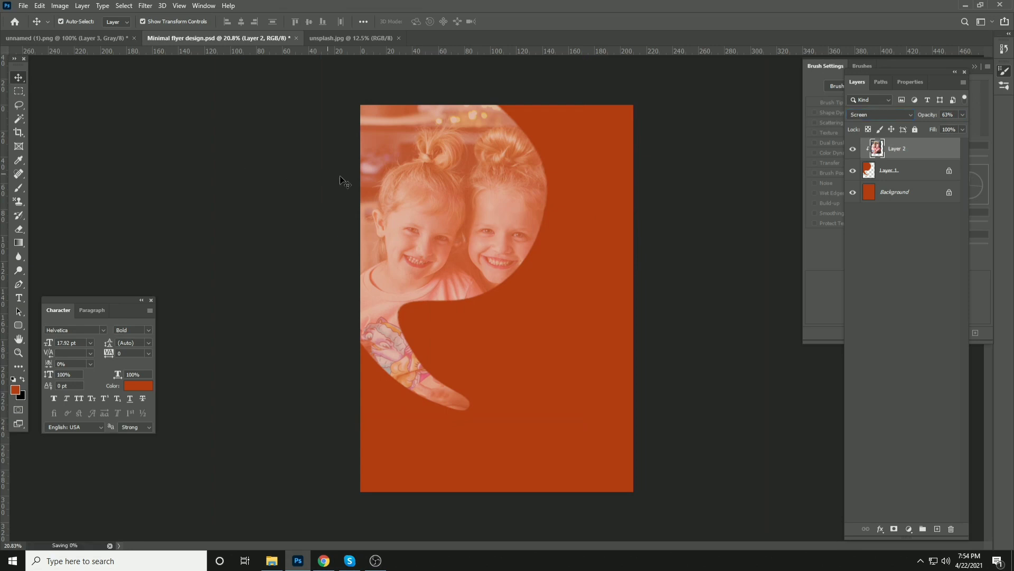
Draw a white rectangle about 2721 × 409 px across the bottom of the flyer and save the document.
left_click_drag(17, 324, 49, 320)
left_click_drag(341, 503, 641, 459)
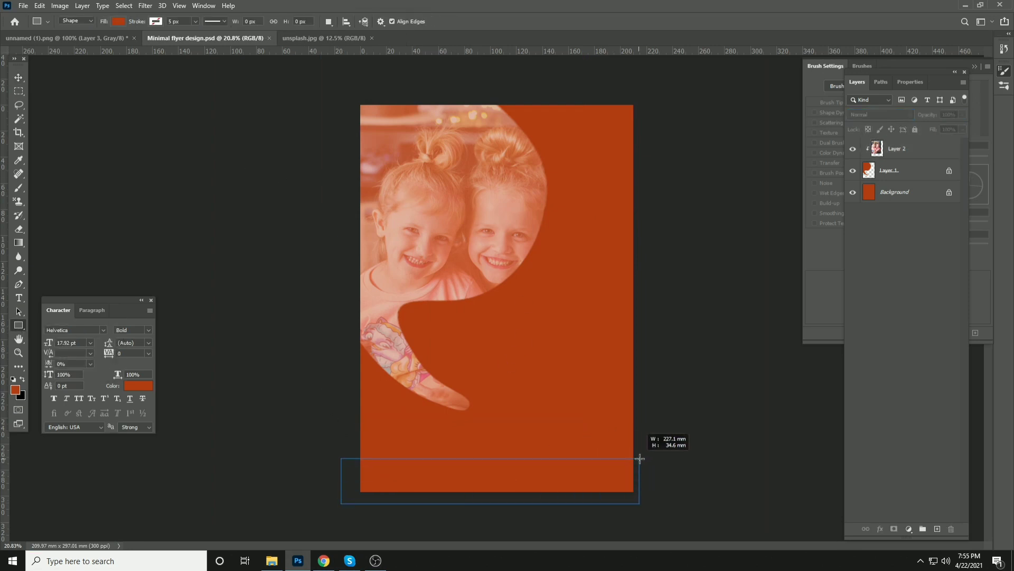
left_click(19, 78)
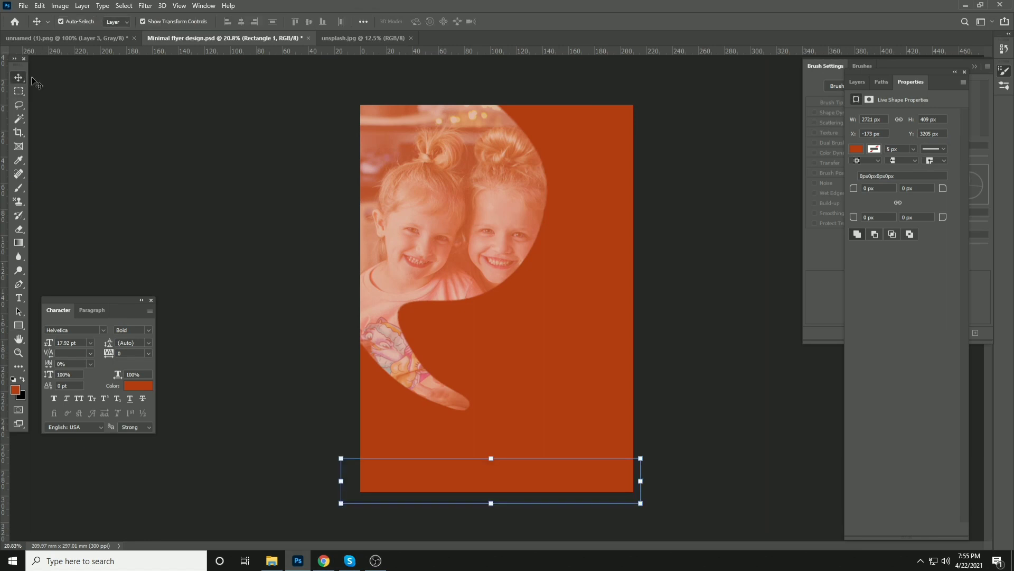
key("d")
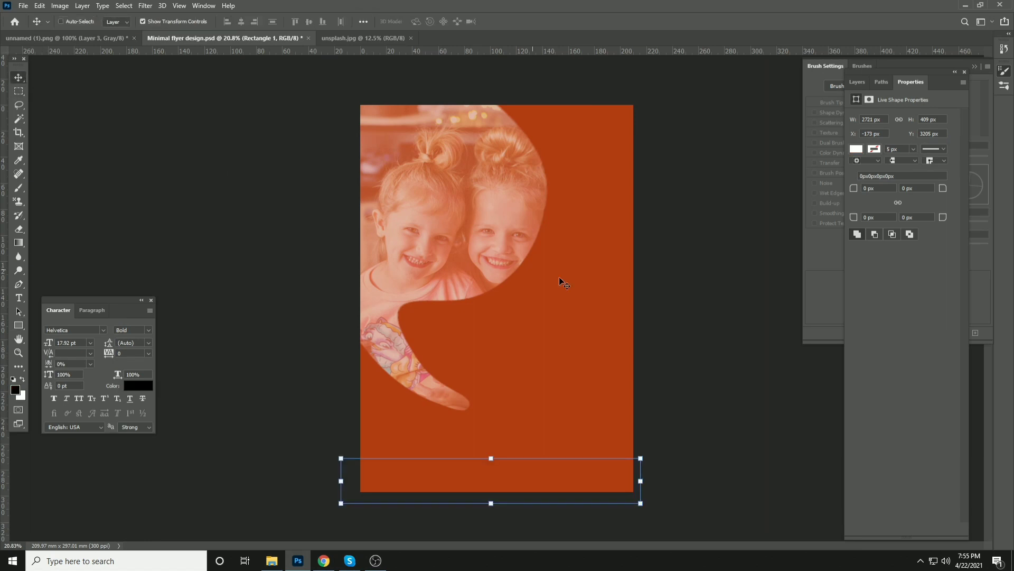
key("Delete")
key("ctrl+s")
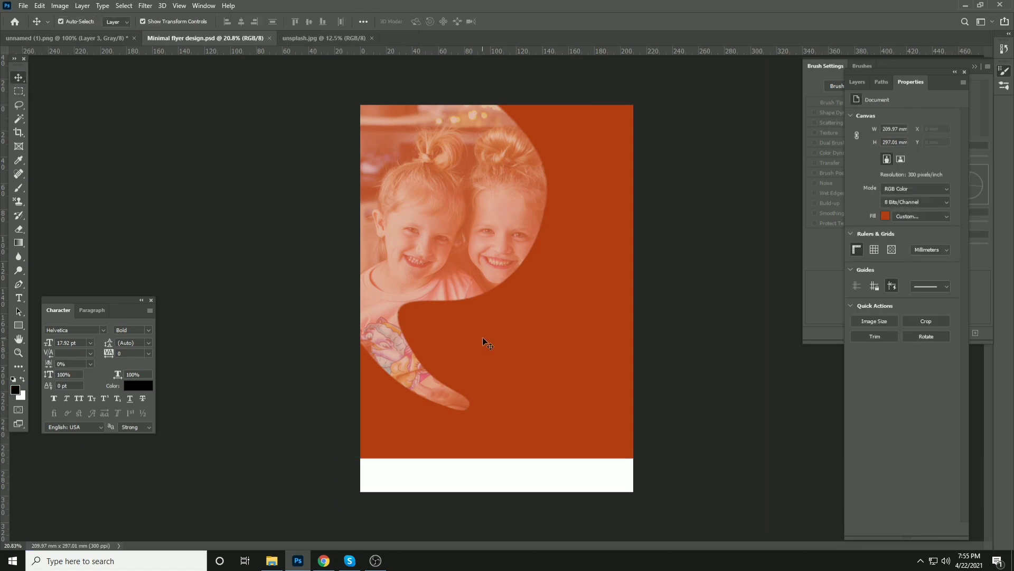
Add the Helvetica Bold text "Chil", enlarge it to about 135.55 pt over the lower part of the photo, and save.
scroll(508, 289, "up", 2)
key("t")
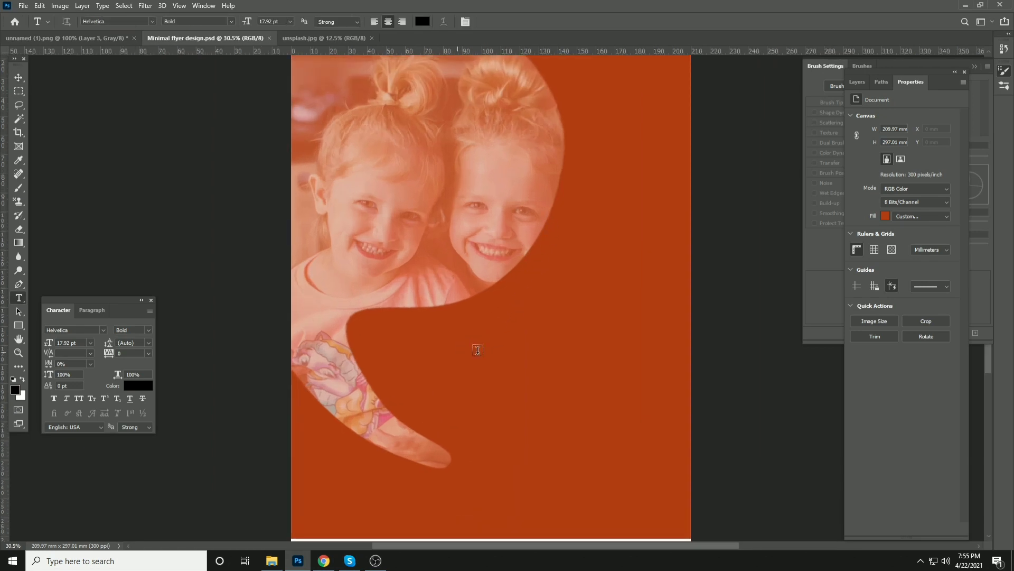
left_click(458, 349)
type("chil")
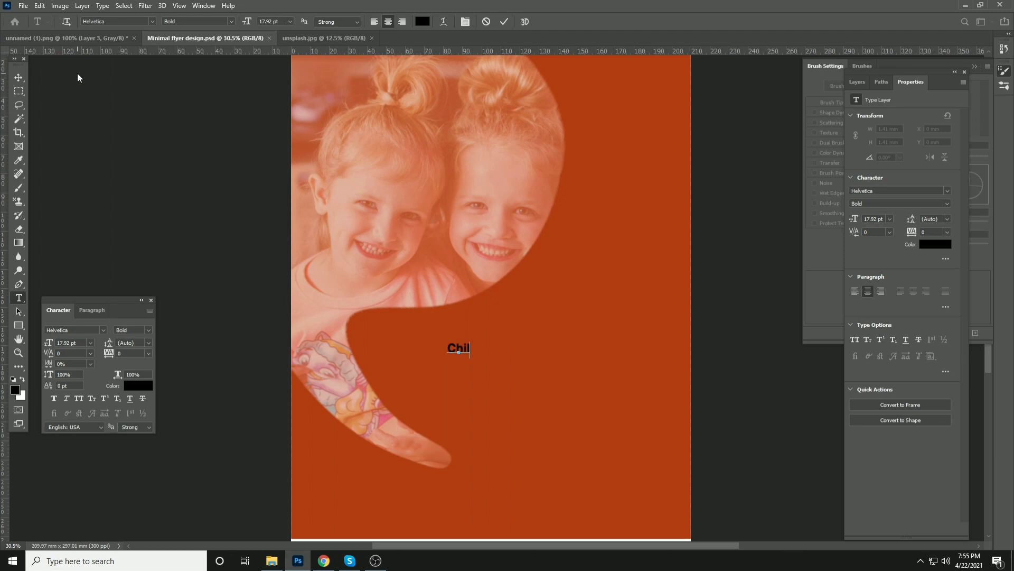
left_click(18, 77)
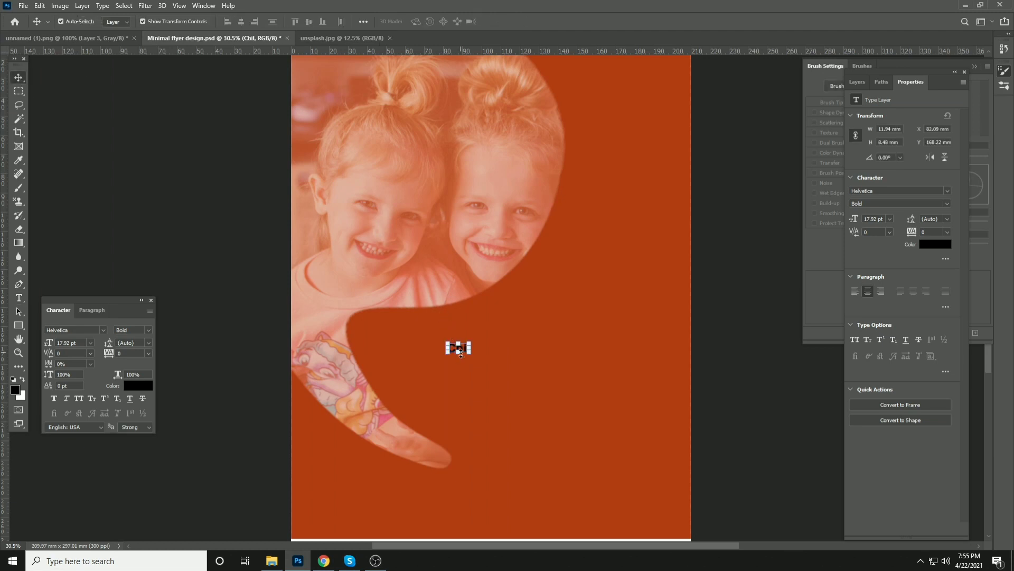
left_click_drag(468, 359, 620, 463)
left_click_drag(572, 384, 560, 255)
key("Return")
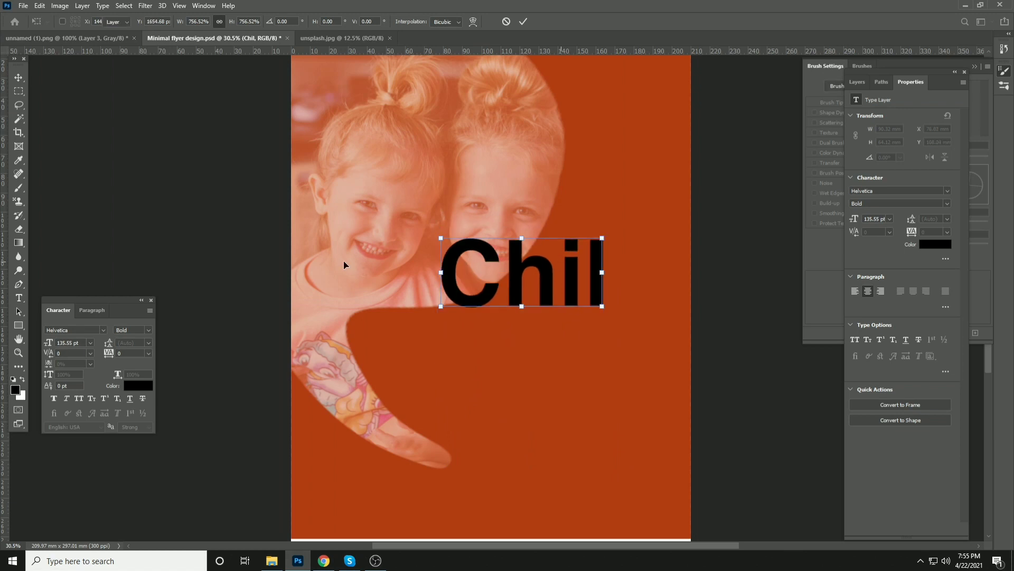
key("ctrl+s")
Format the "Chil" text in all caps with 240 tracking and a white fill.
left_click(80, 398)
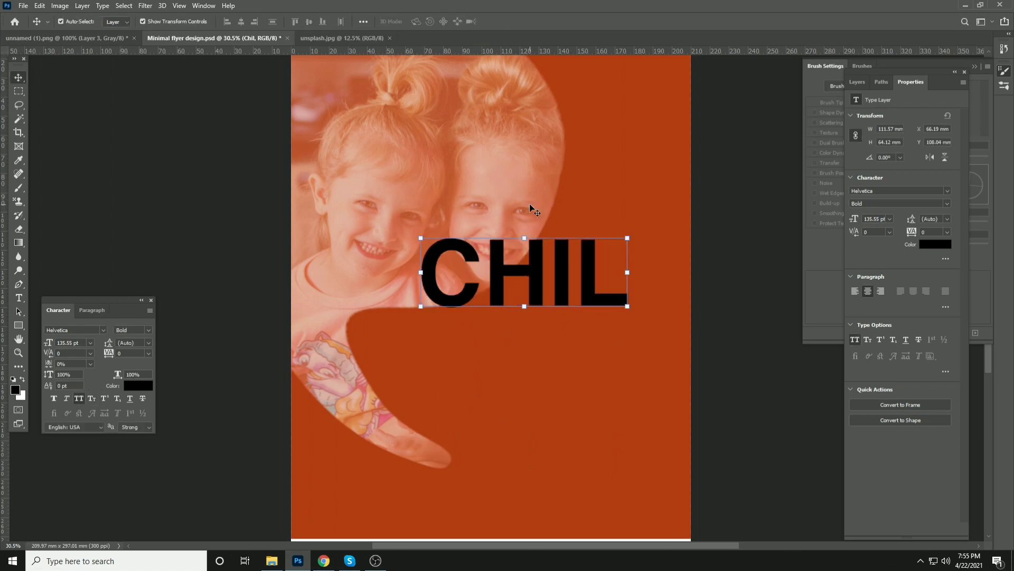
left_click_drag(113, 359, 120, 357)
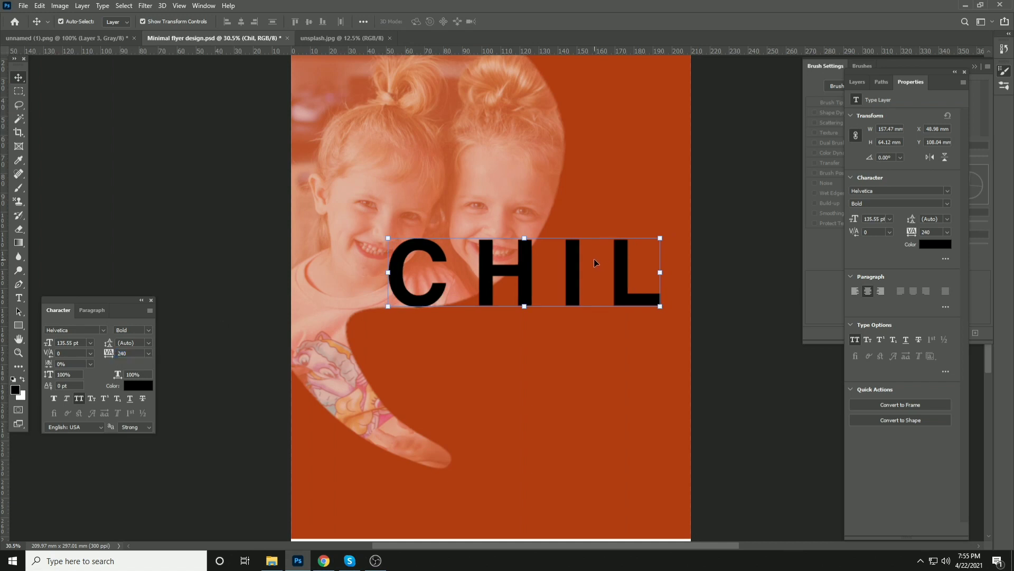
key("ctrl+BackSpace")
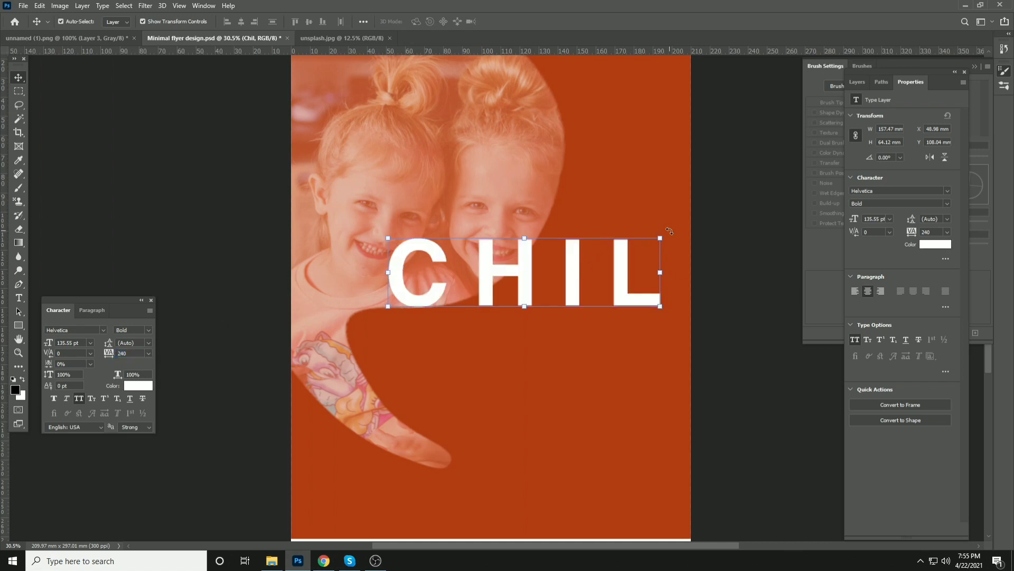
Scale the CHIL text down to about 100 pt and reposition it over the lower right edge of the photo shape.
left_click_drag(660, 238, 608, 266)
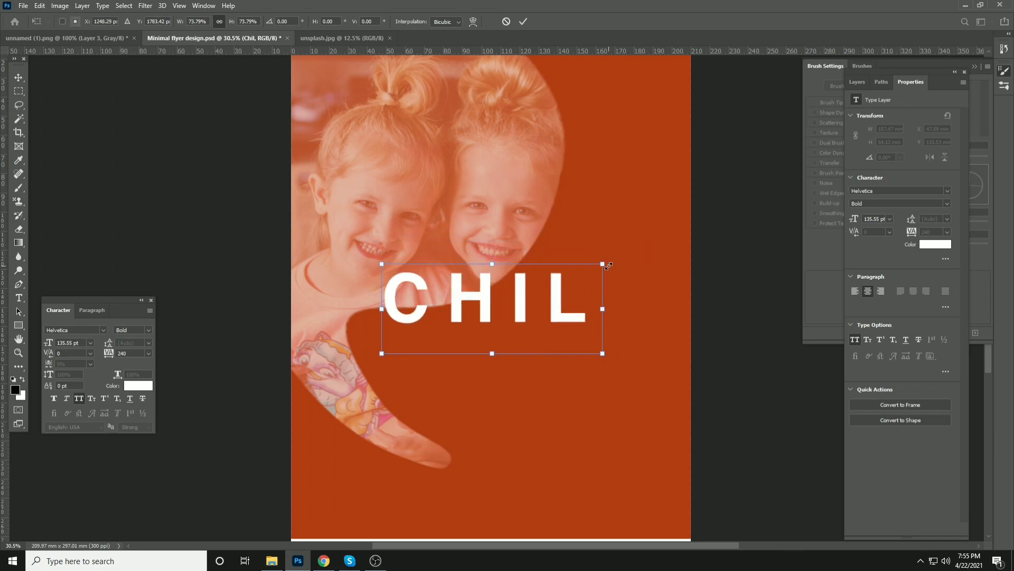
left_click_drag(566, 294, 598, 188)
key("Return")
Duplicate the CHIL text directly below itself and change the copy to "DREN".
left_click_drag(513, 189, 516, 245)
double_click(515, 245)
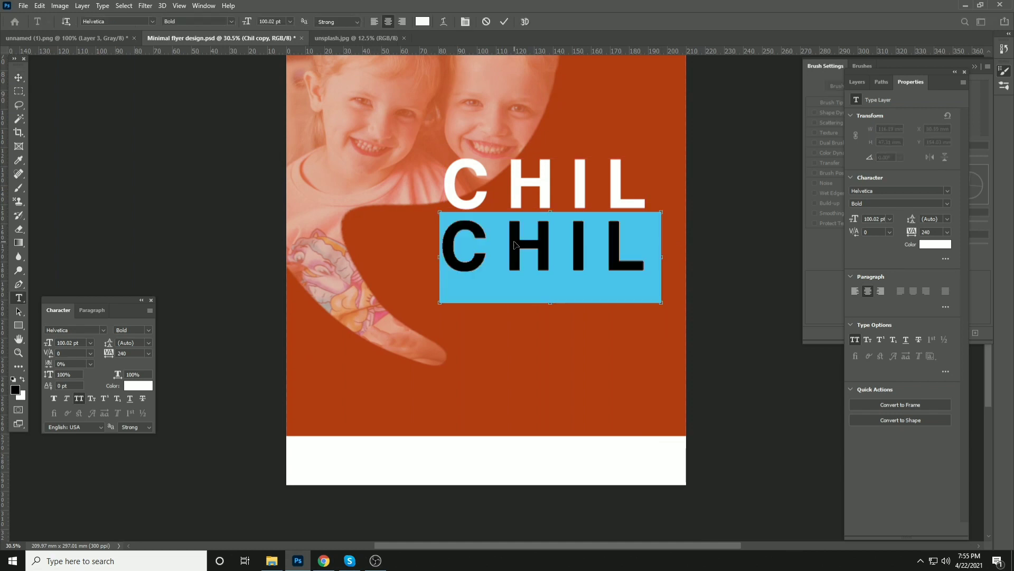
type("DRE")
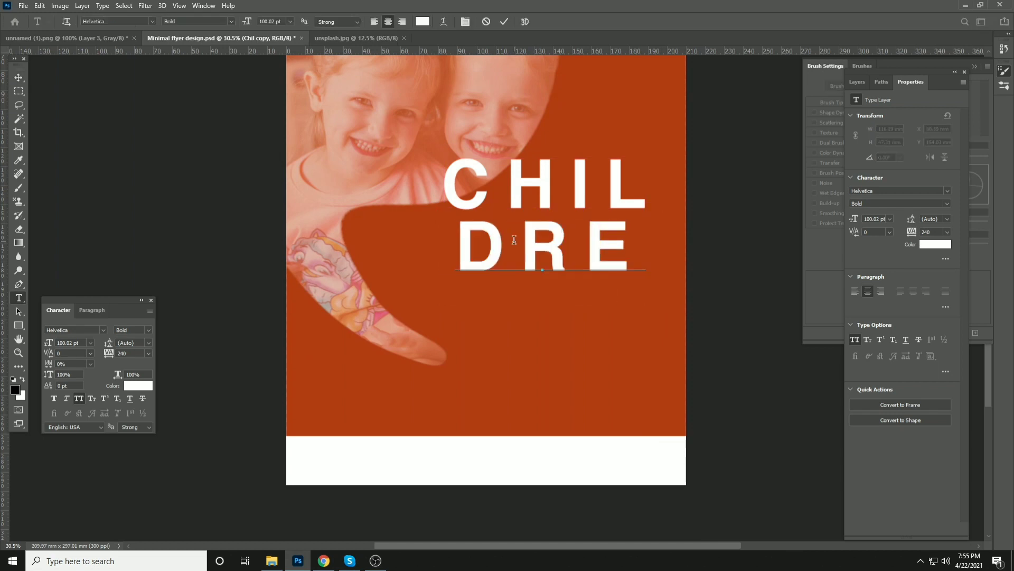
type("N")
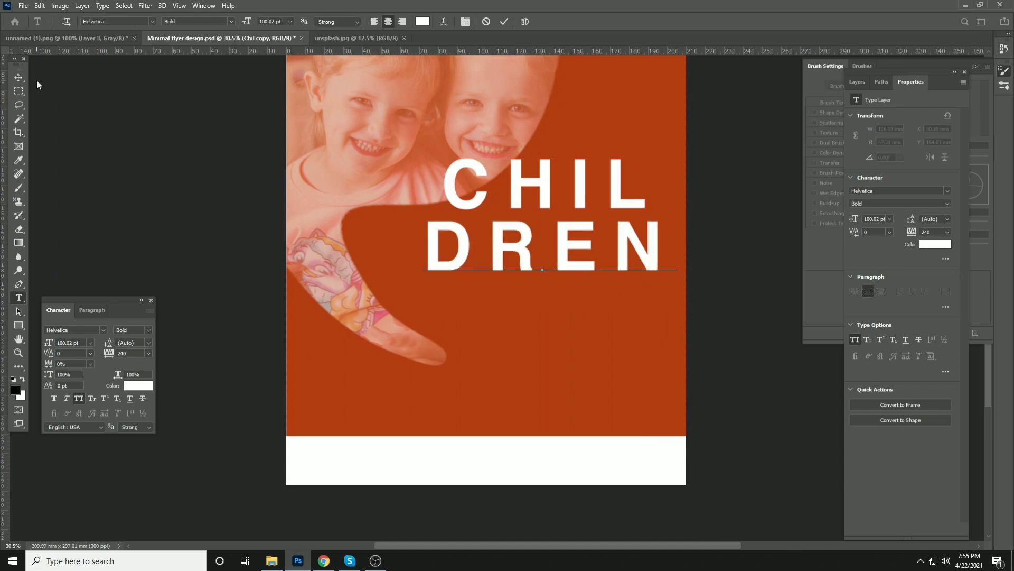
left_click(21, 76)
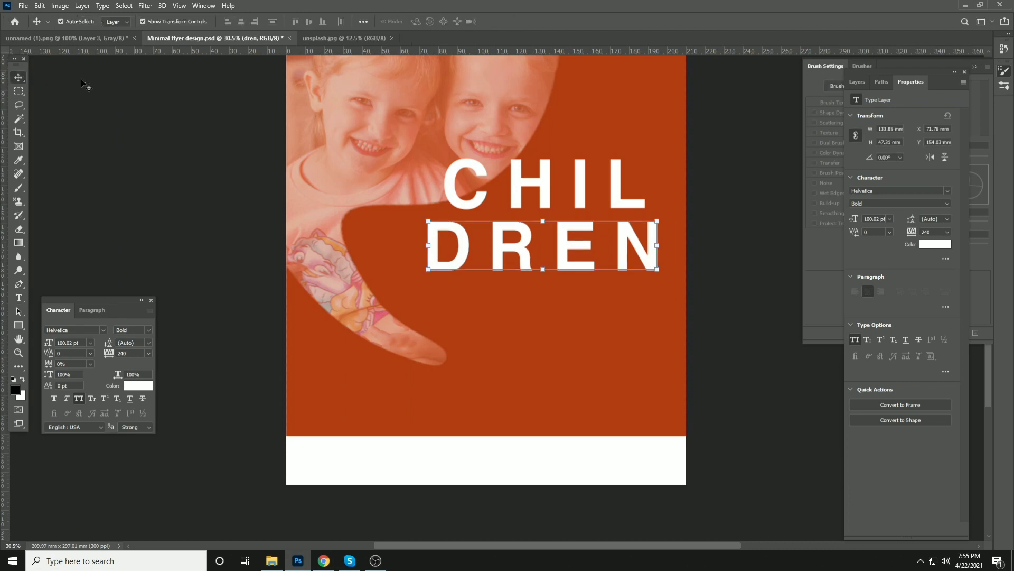
Align the left edges of the CHIL and DREN text lines.
left_click(460, 169, "shift")
left_click(228, 27)
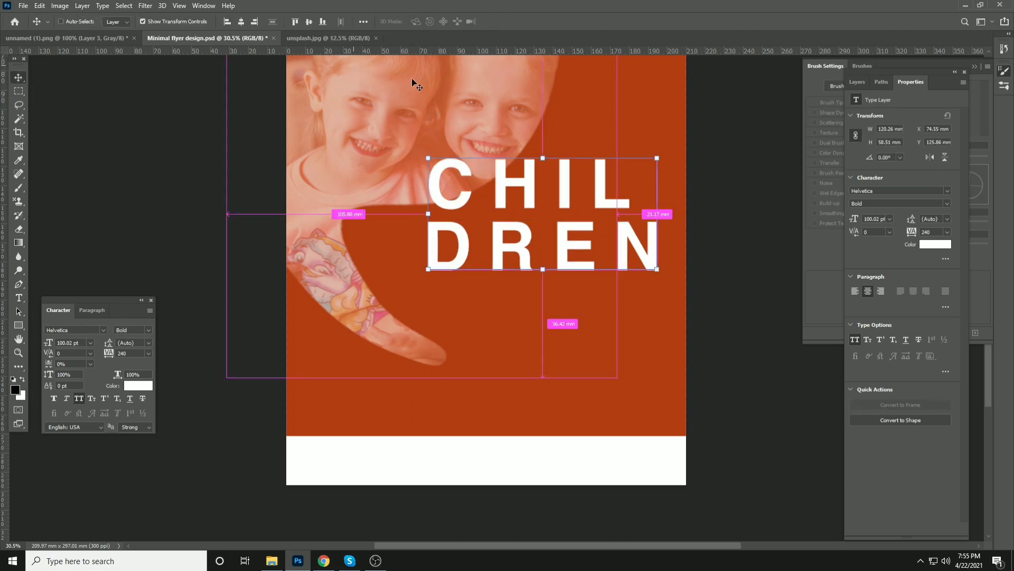
left_click_drag(642, 107, 596, 143)
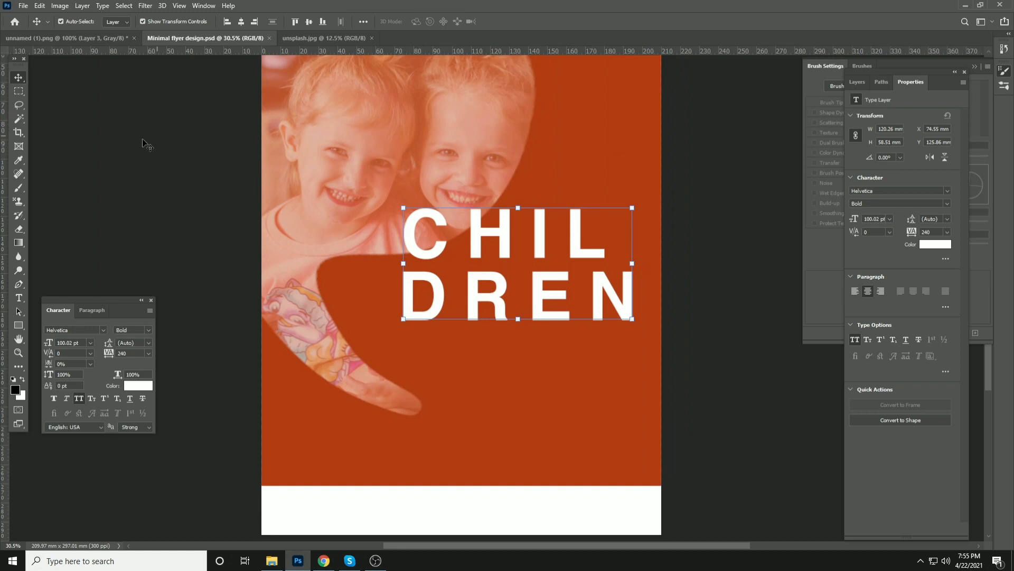
Draw a thin horizontal bar about 1258 × 40 px above the CHIL text, extending toward the flyer's right edge.
left_click(23, 325)
left_click(47, 326)
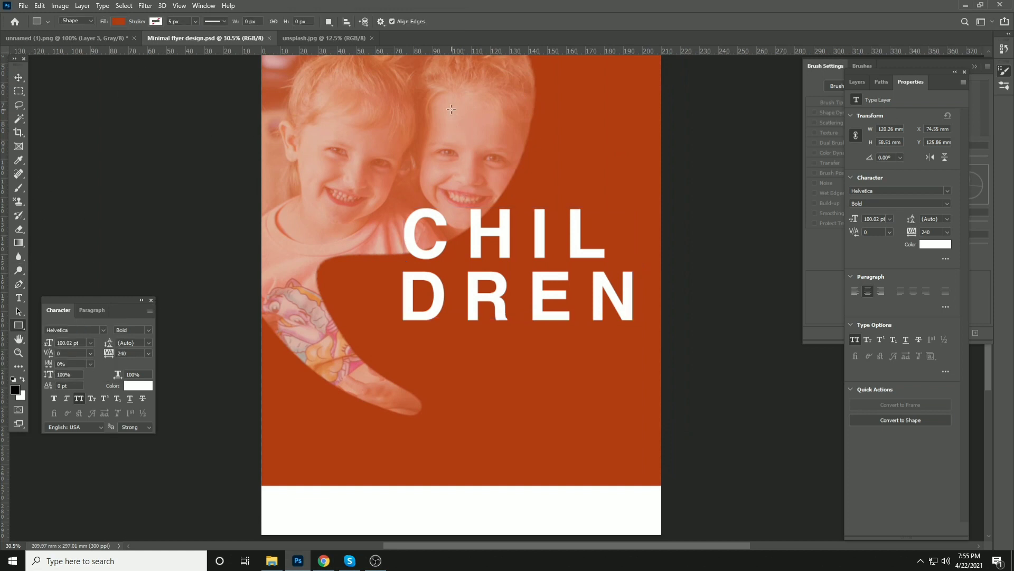
left_click_drag(451, 110, 654, 112)
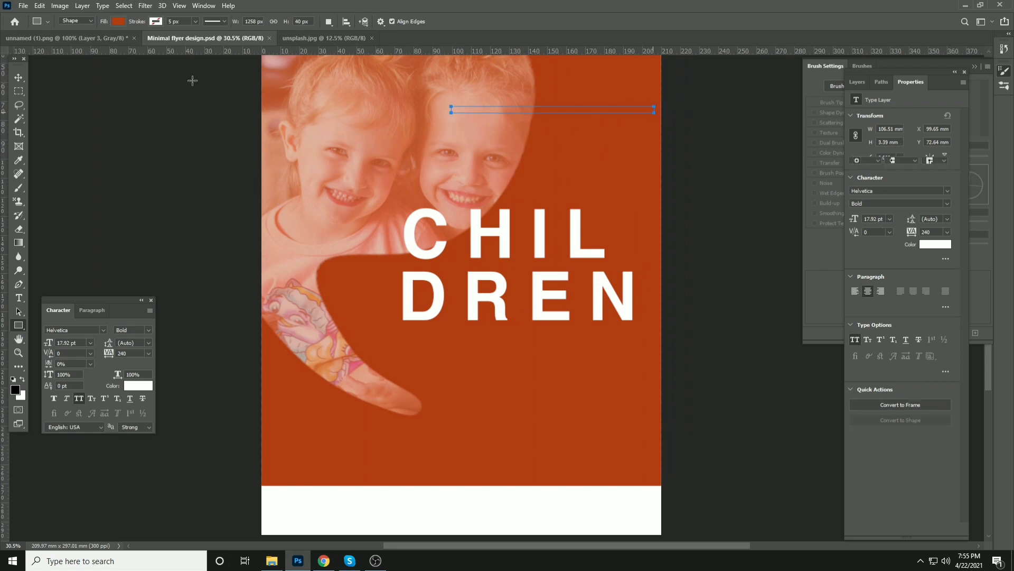
left_click(19, 78)
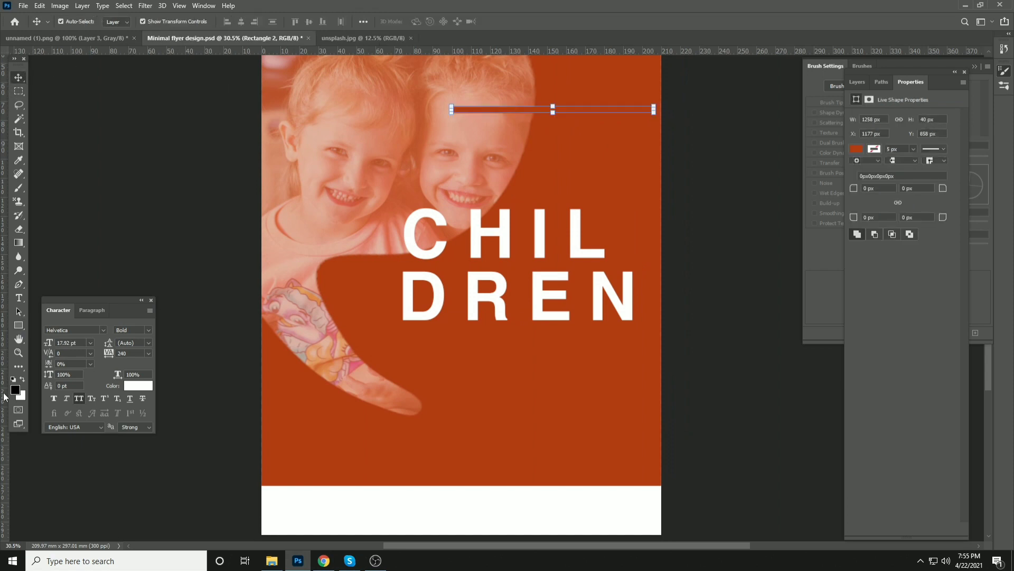
Choose a yellow foreground color with hue 45° and fill the thin bar with it.
left_click(15, 389)
left_click_drag(355, 454, 358, 483)
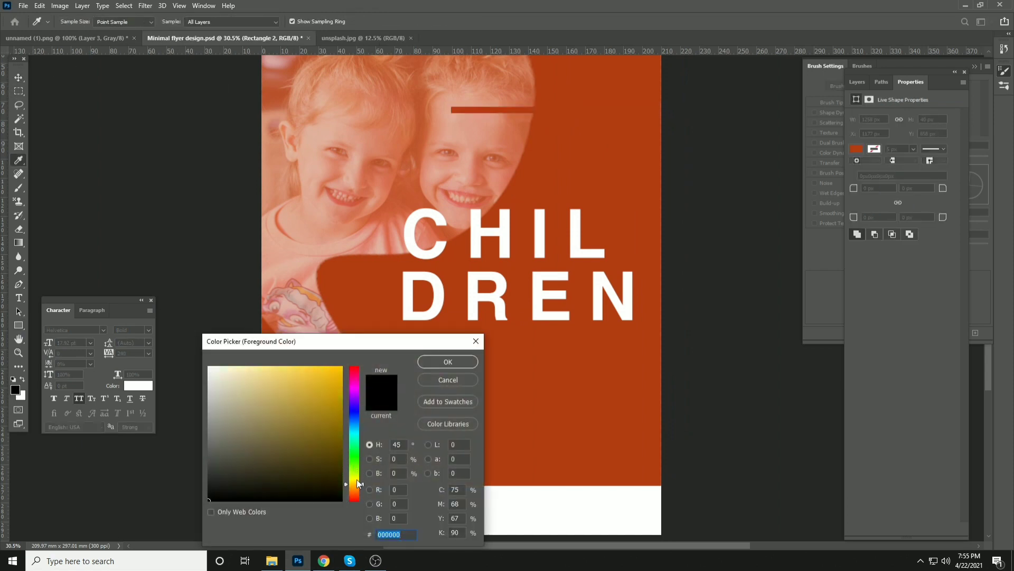
key("Tab")
left_click(448, 361)
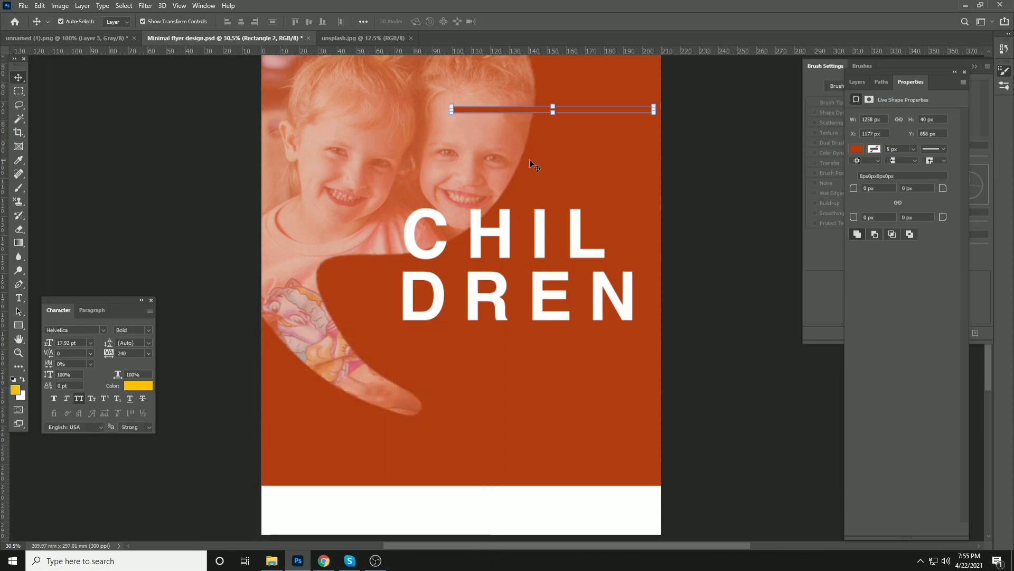
key("alt+BackSpace")
Align the two-line CHILDREN heading to the yellow bar's right end, left-align CHIL with DREN, and nudge the heading up slightly.
left_click(580, 231, "shift")
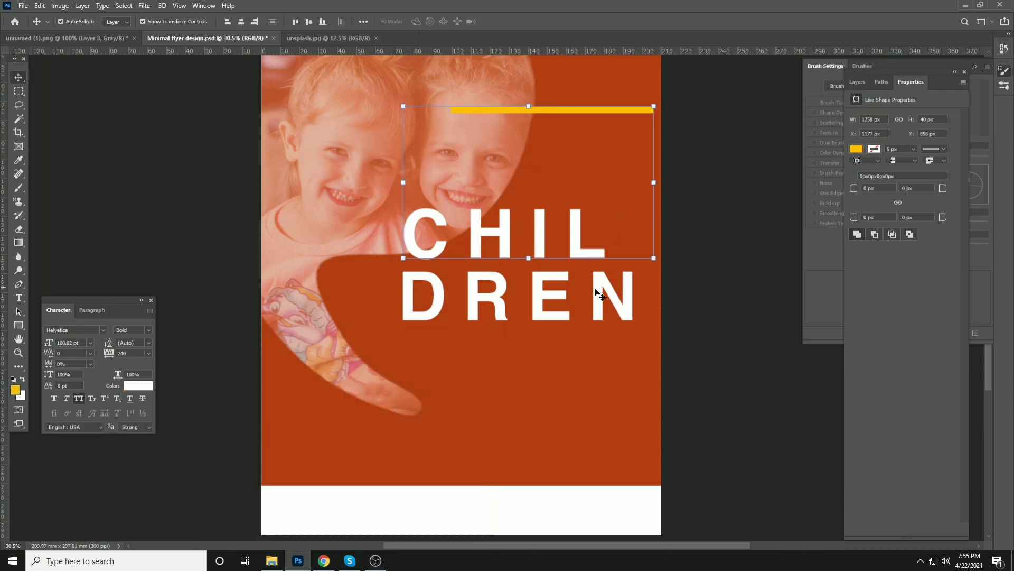
left_click(256, 22)
left_click(588, 215)
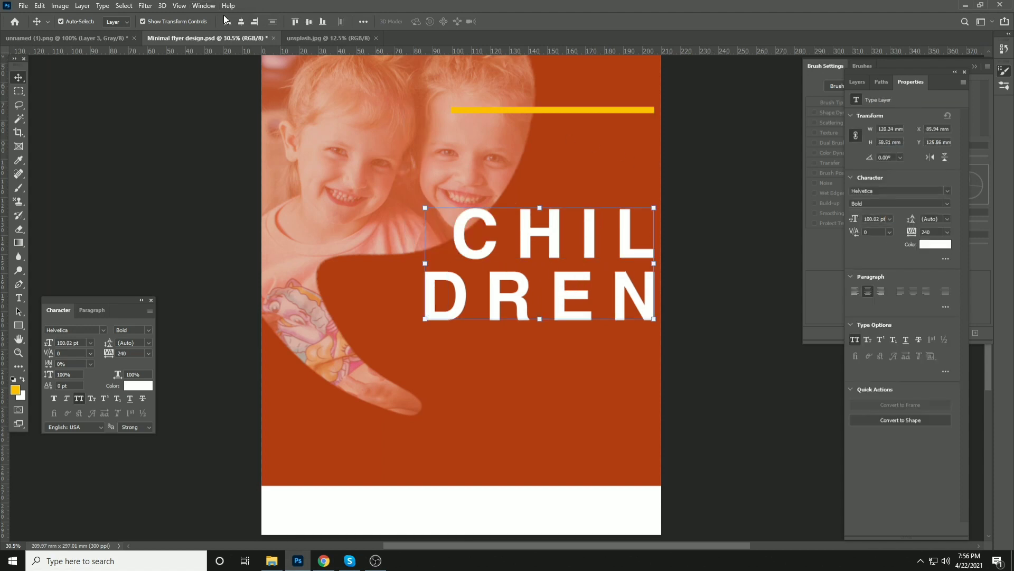
key("shift+Up")
key("shift+Up")
key("shift+Up")
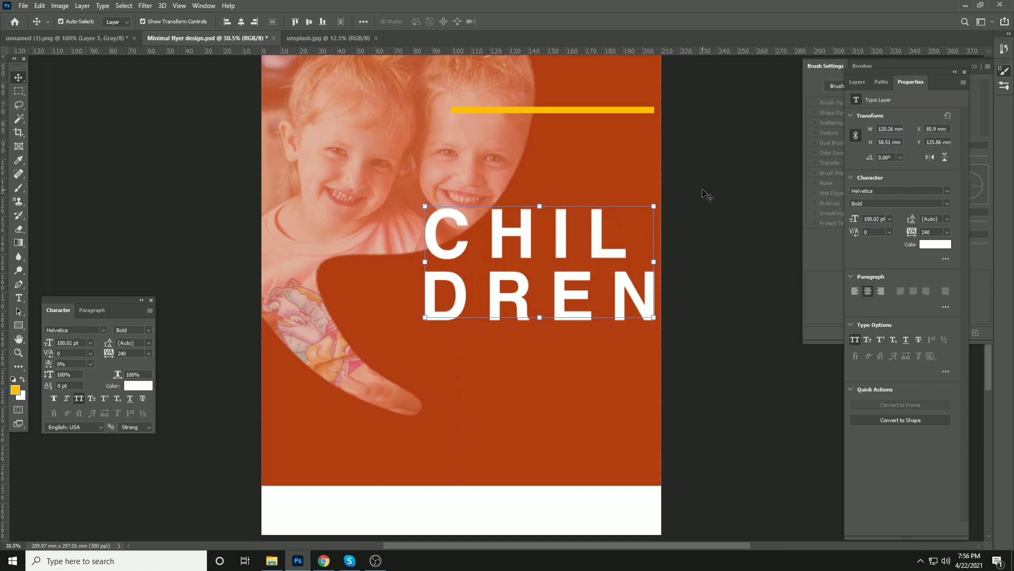
left_click(724, 205)
Duplicate the DREN text below the heading and replace the copy's wording with "Fund for".
left_click_drag(555, 309, 462, 235)
scroll(479, 159, "up", 1)
double_click(462, 235)
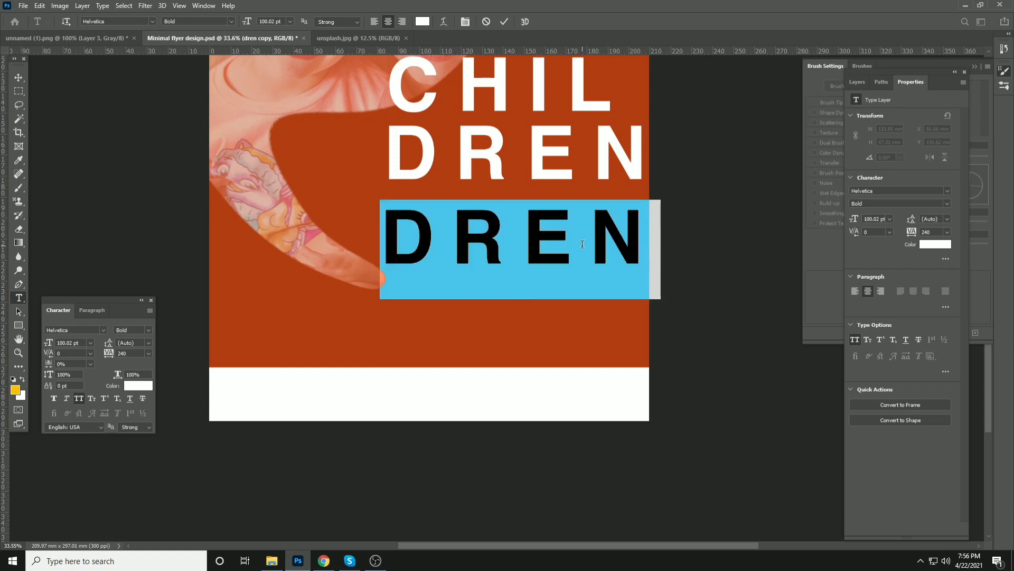
type("fund")
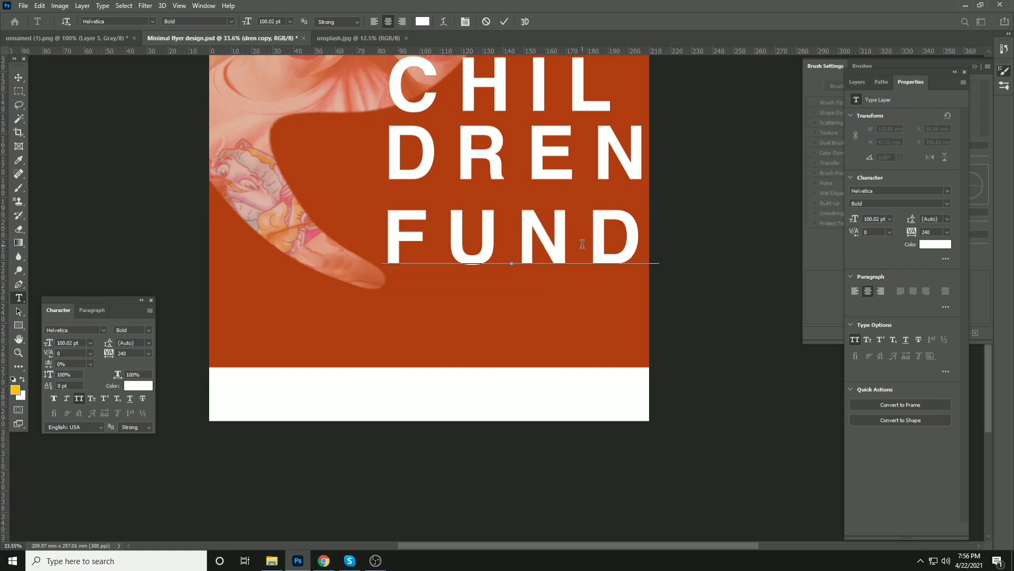
type(" f")
key("BackSpace")
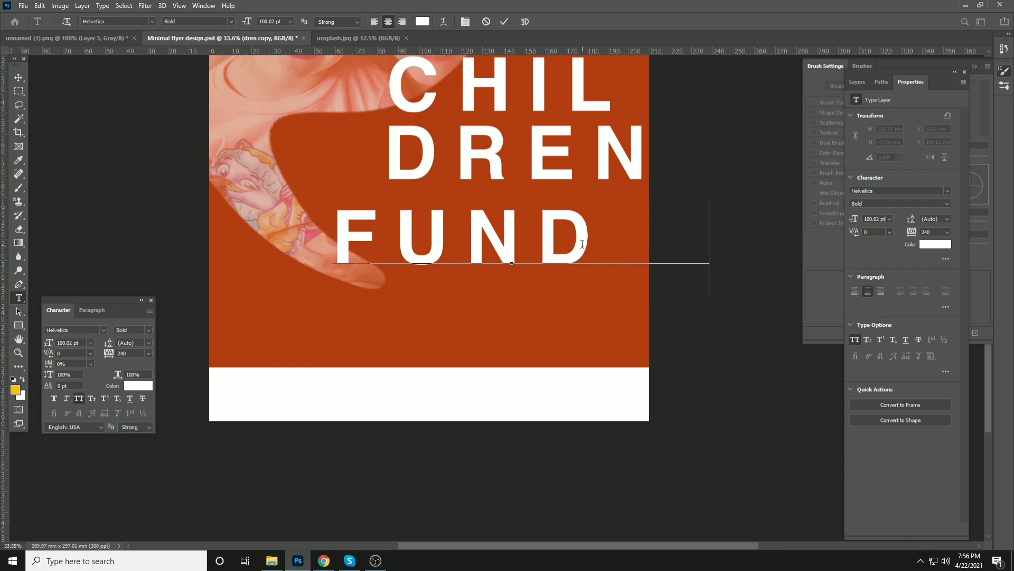
type("fo")
left_click(18, 78)
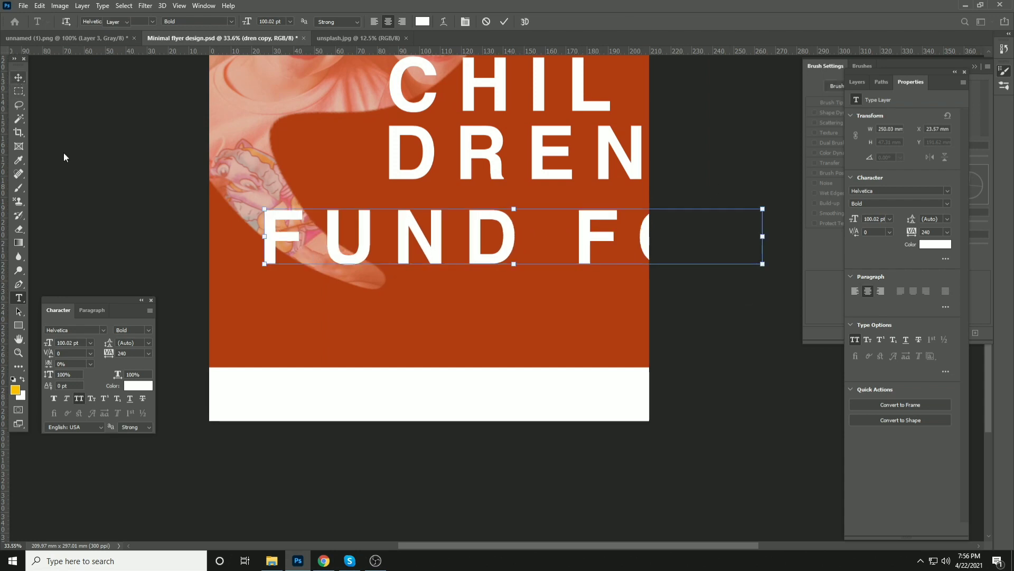
Set the FUND FOR text to 60 pt and move it up and left so it fits below DREN.
left_click(57, 343)
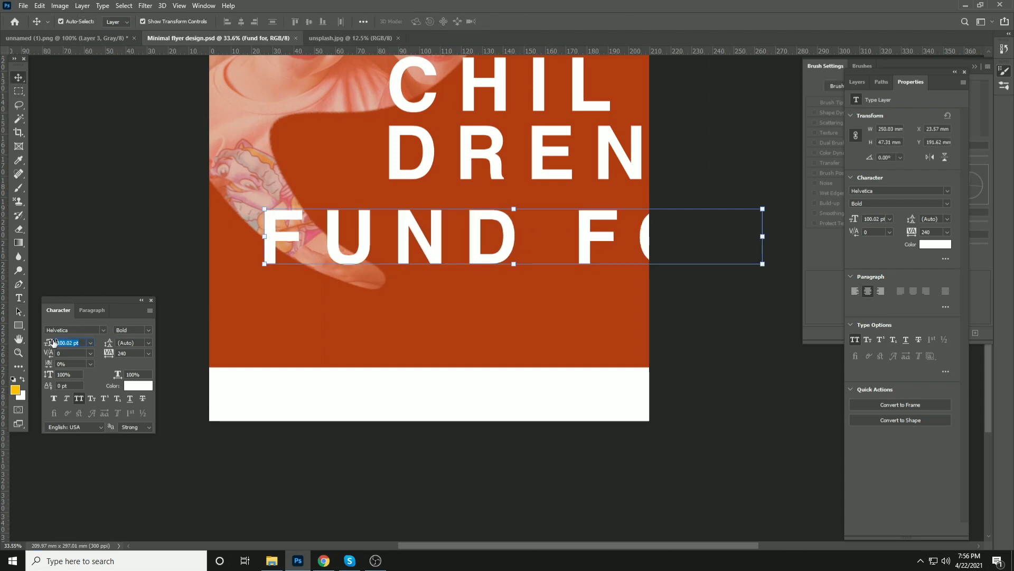
type("60")
key("Return")
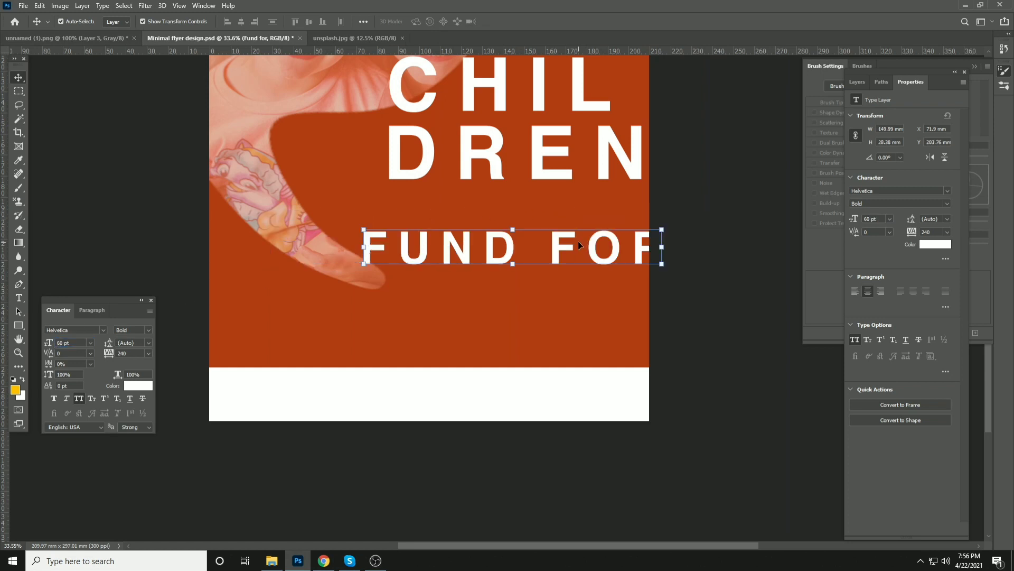
left_click_drag(578, 241, 543, 233)
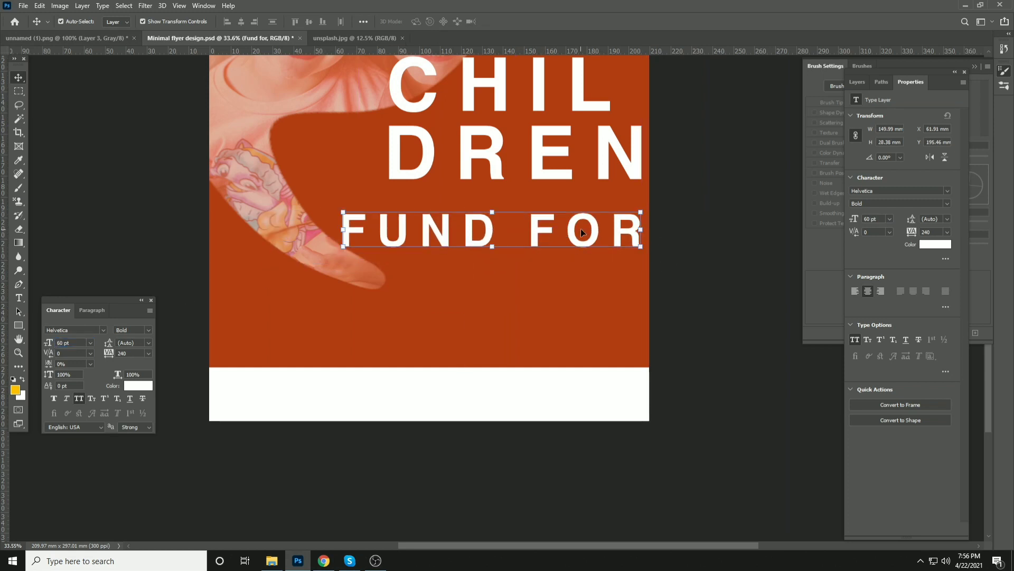
Add a second line reading CHANGE below FUND FOR in the same text layer.
key("t")
left_click(635, 224)
key("Return")
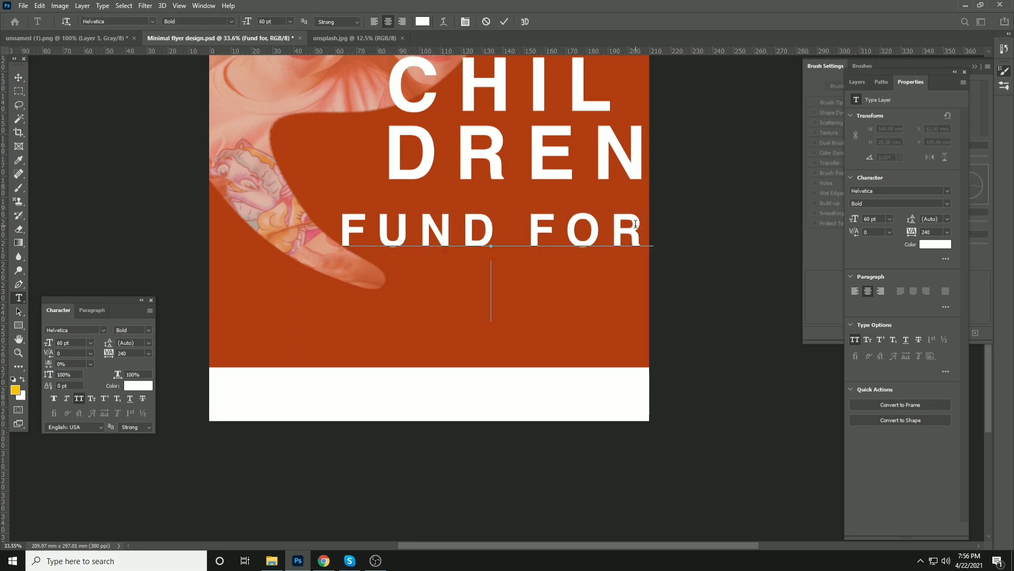
type("CHAN")
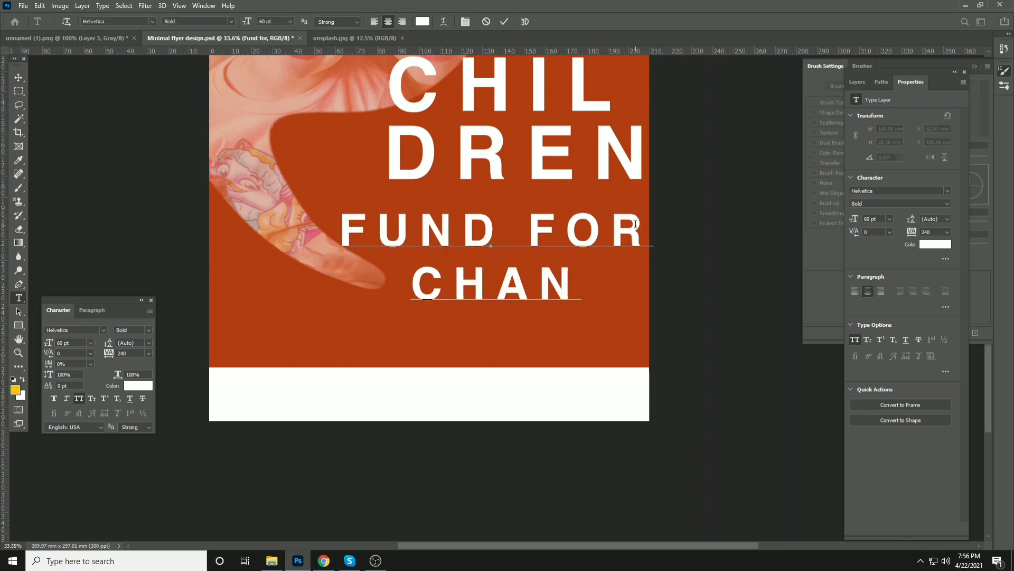
type("GE")
left_click(18, 77)
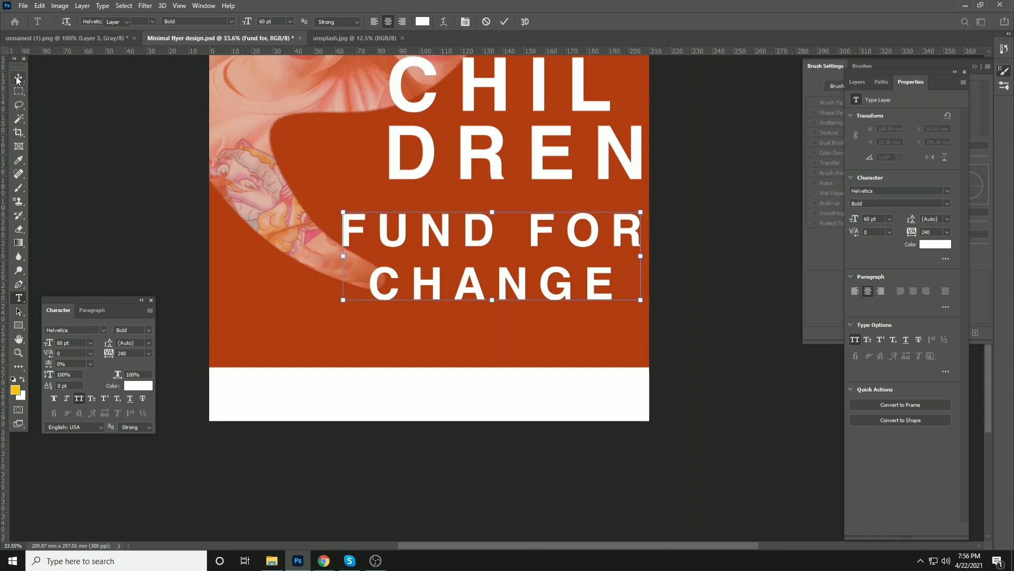
Set the FUND FOR CHANGE text to 30 pt, left-align its paragraph, and move it up close beneath DREN.
left_click(151, 354)
left_click(150, 357)
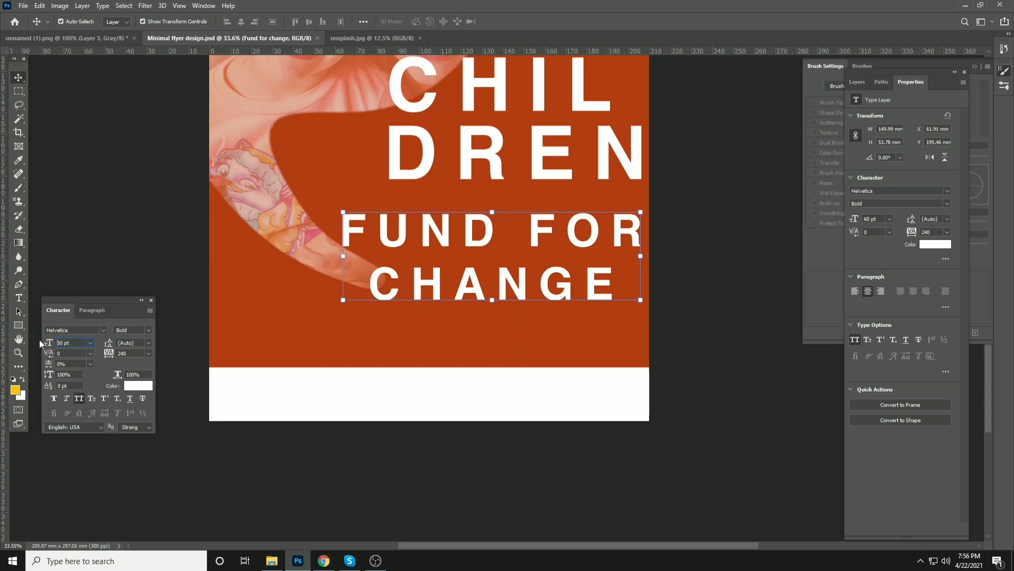
key("Return")
left_click(91, 310)
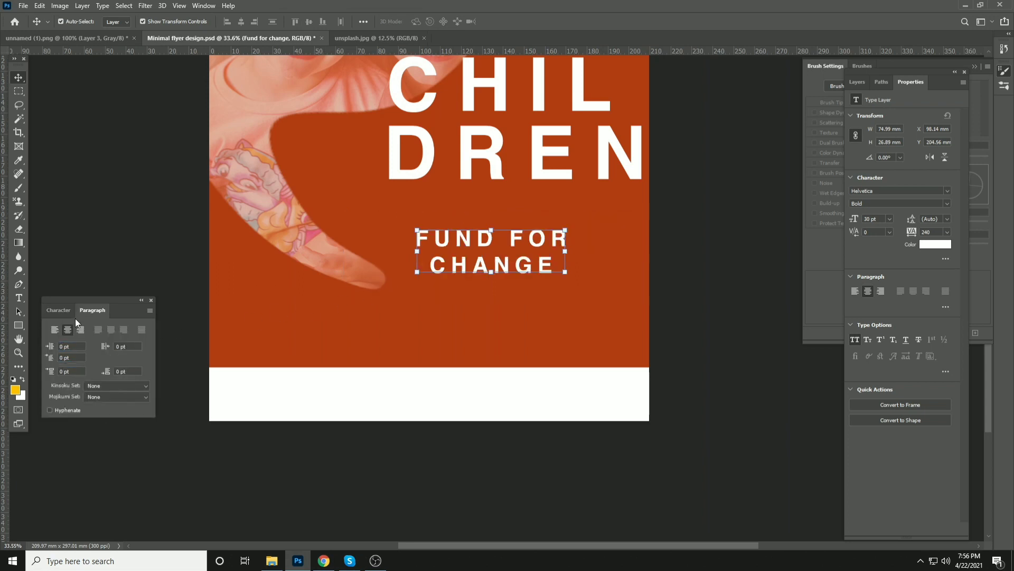
left_click(55, 330)
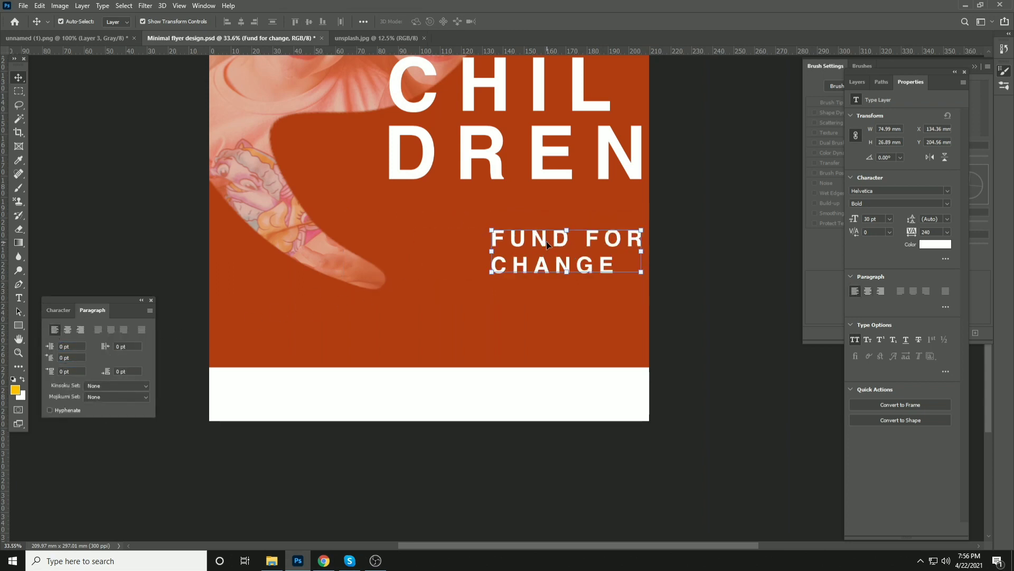
left_click_drag(546, 241, 466, 215)
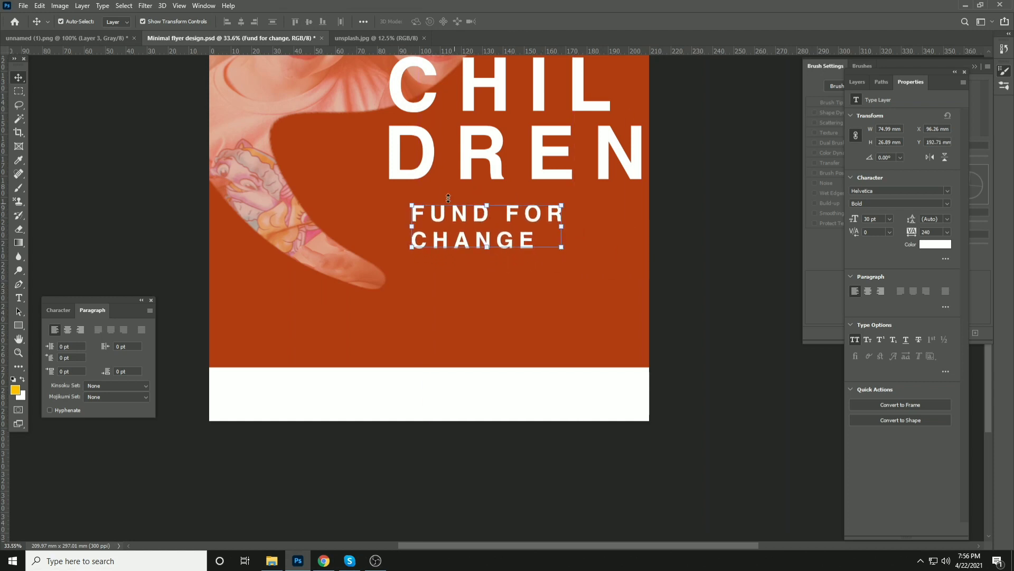
Align the left edges of DREN and the FUND FOR CHANGE text, and save the document.
left_click(413, 174)
left_click(423, 212, "shift")
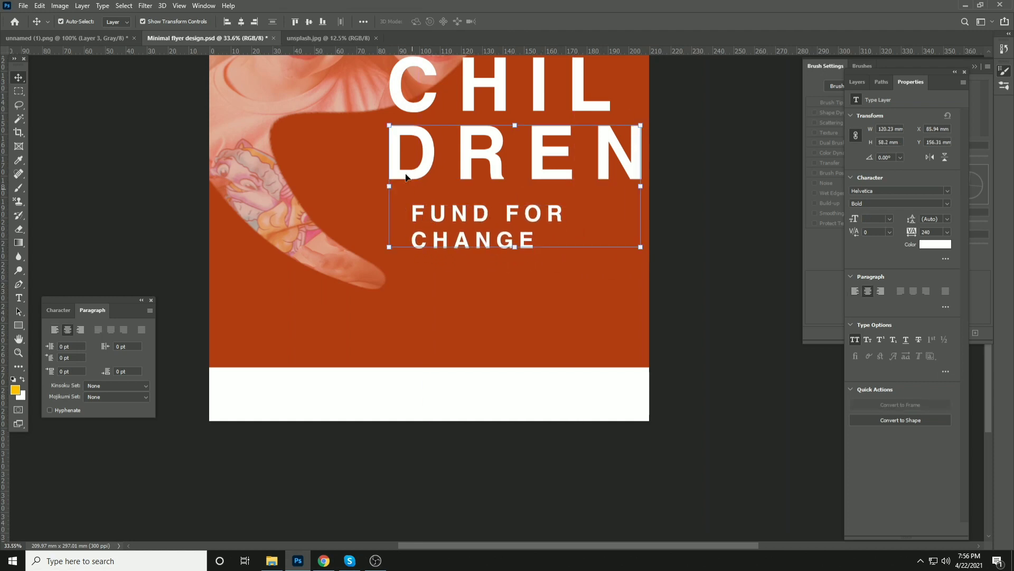
left_click(227, 21)
key("ctrl+s")
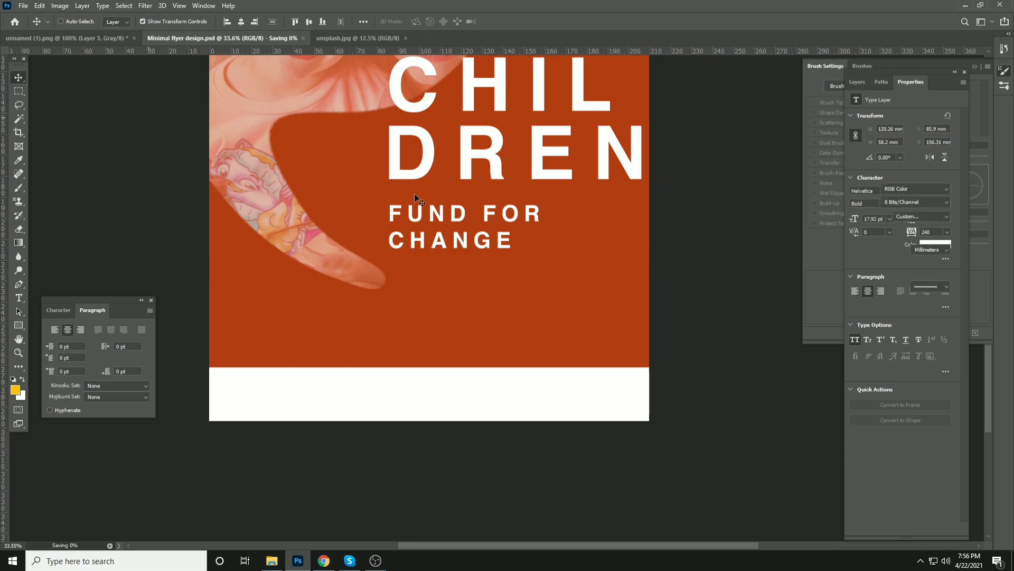
Examine the whole flyer, the yellow bar's ends and the space around the headings and footer.
key("ctrl+0")
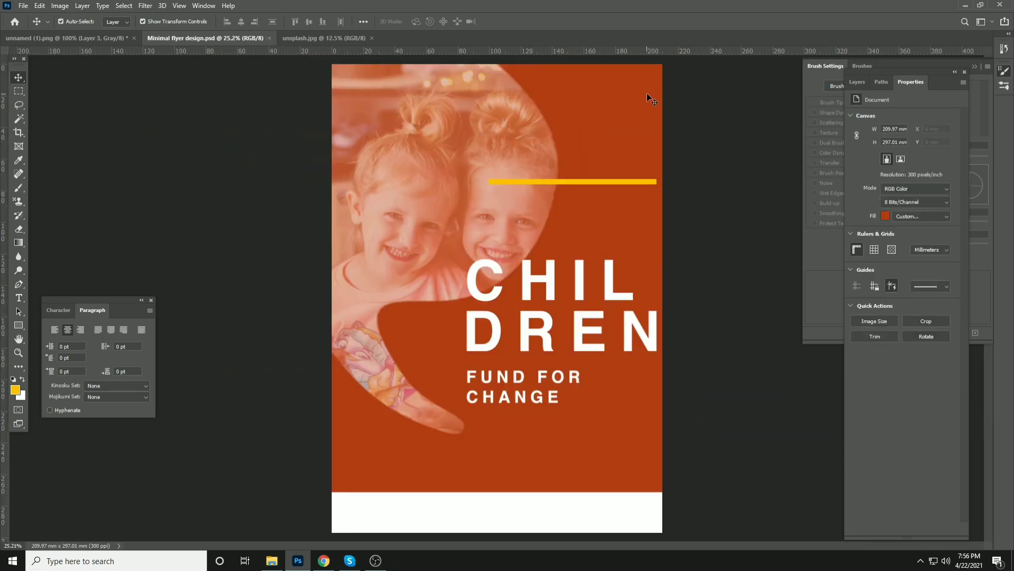
scroll(647, 180, "up", 5)
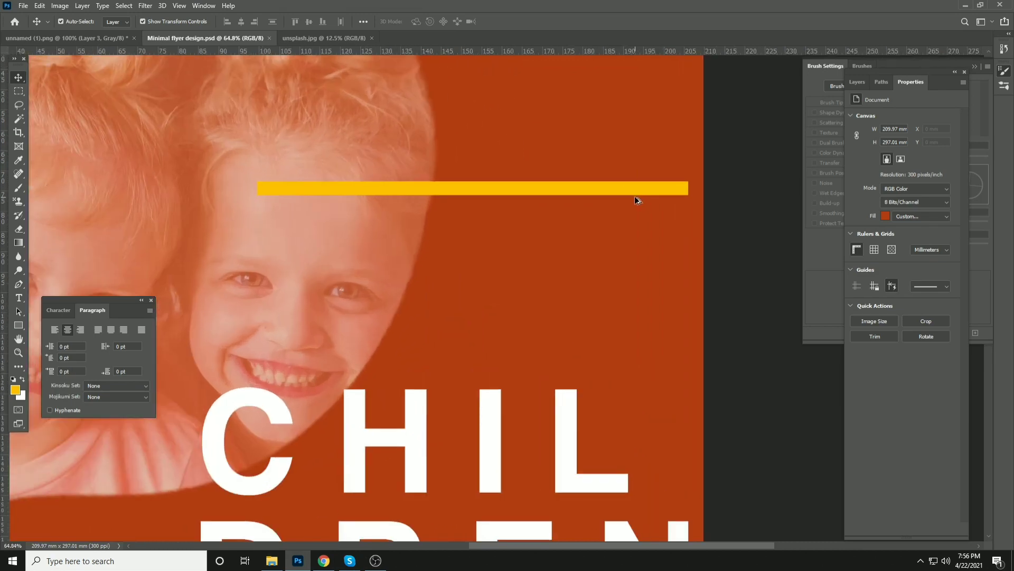
scroll(576, 209, "down", 3)
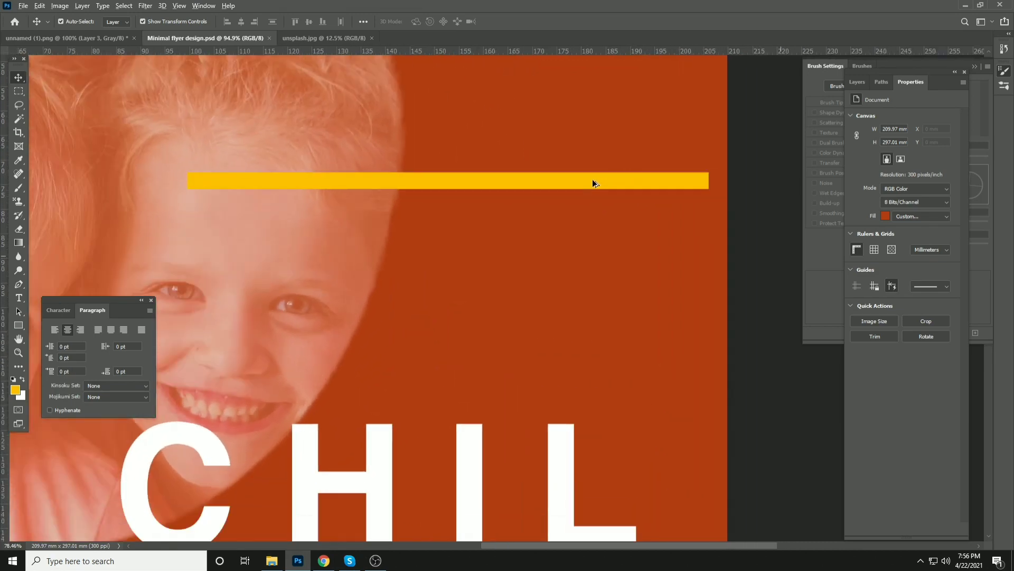
scroll(593, 185, "down", 4)
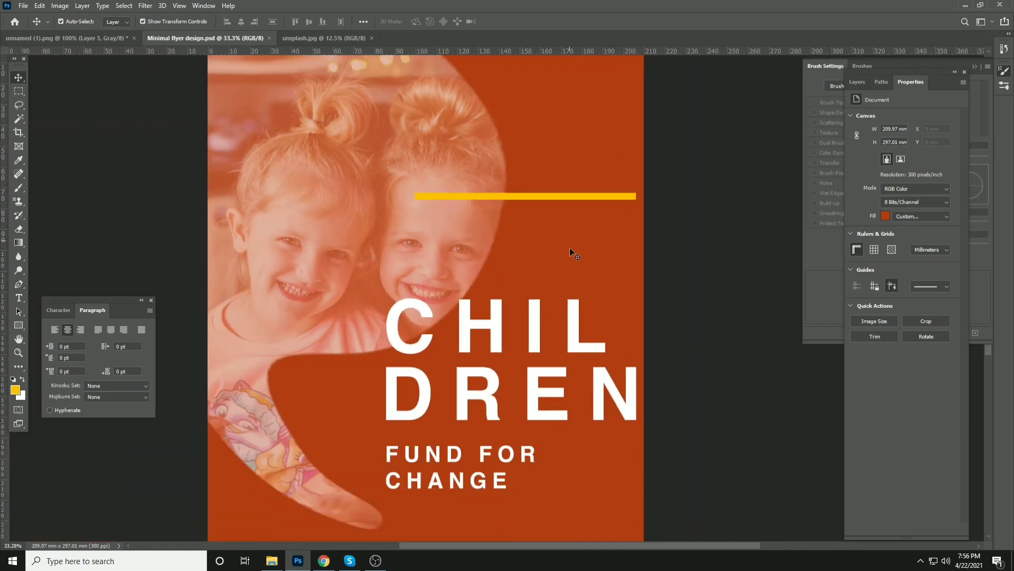
left_click_drag(576, 292, 570, 141)
left_click_drag(529, 280, 544, 199)
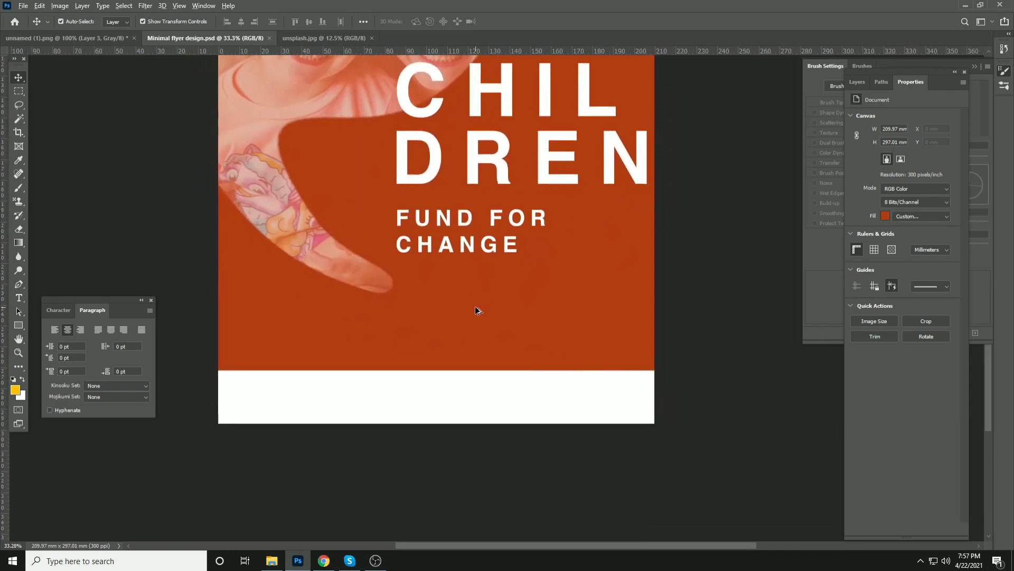
scroll(475, 311, "up", 2)
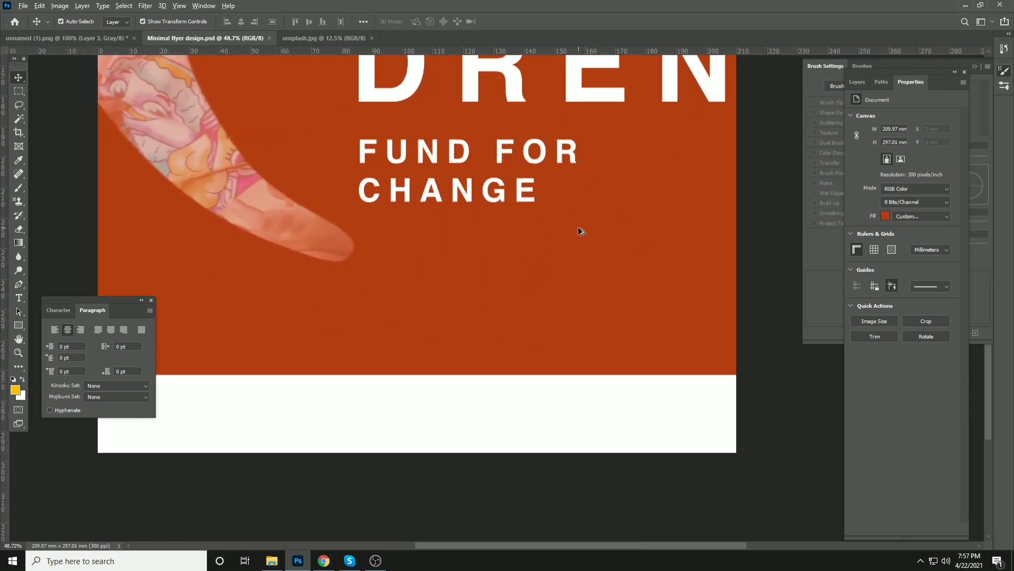
scroll(579, 227, "down", 3)
left_click_drag(579, 227, 465, 414)
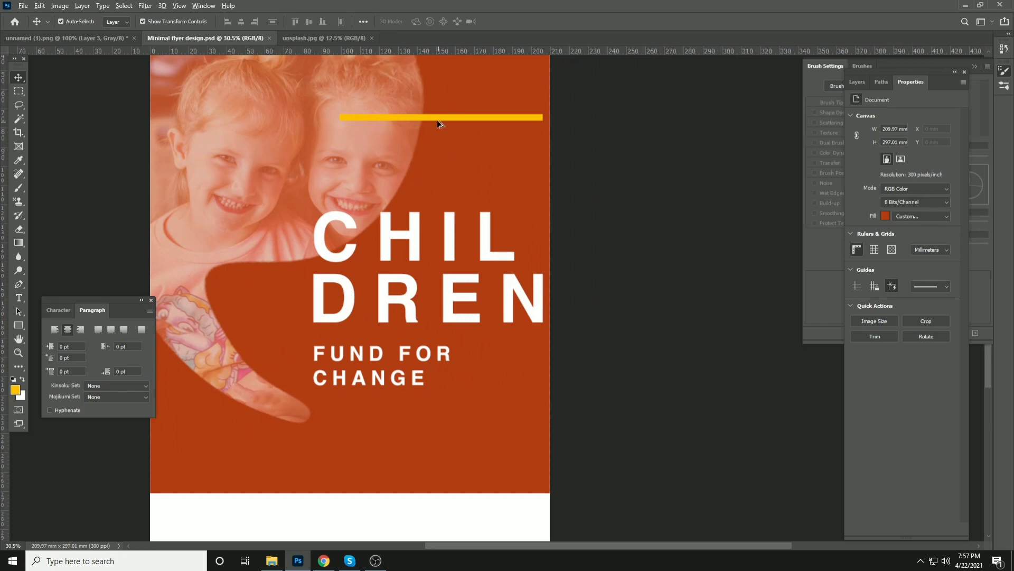
Duplicate the yellow bar and place the copy beside the word CHANGE, extending past the page's right edge.
left_click_drag(436, 120, 515, 384)
scroll(552, 396, "up", 2)
scroll(552, 396, "up", 1)
key("Return")
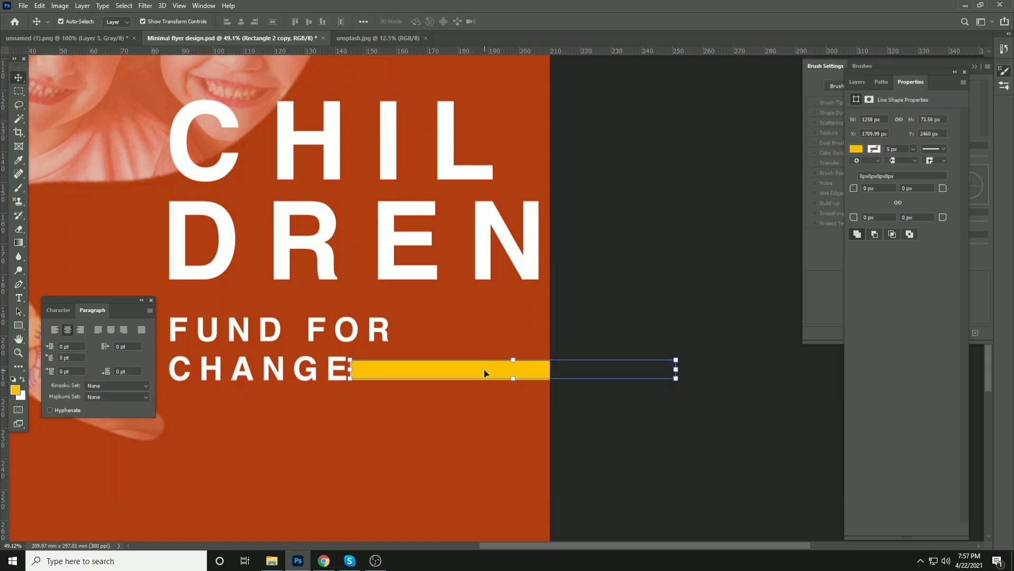
left_click(289, 371)
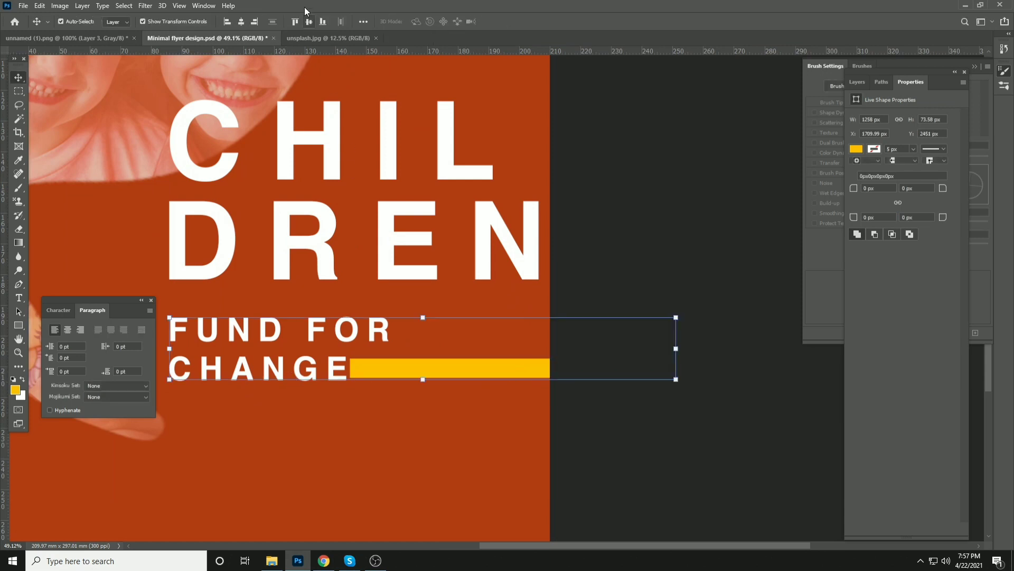
left_click(705, 227)
Nudge the copied yellow bar left until it overlaps the E of CHANGE, and send it behind the text.
left_click(425, 367)
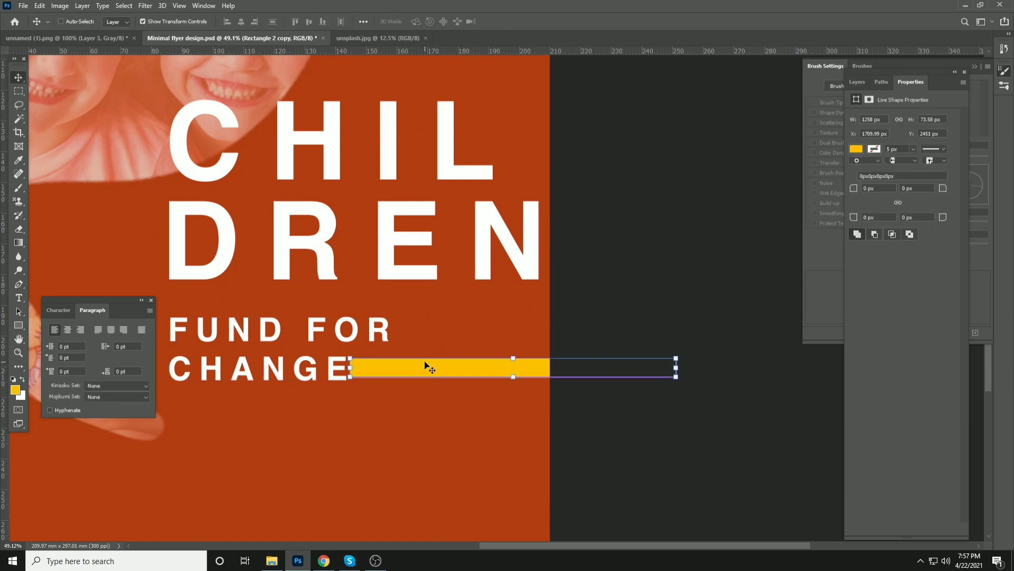
key("shift+Left")
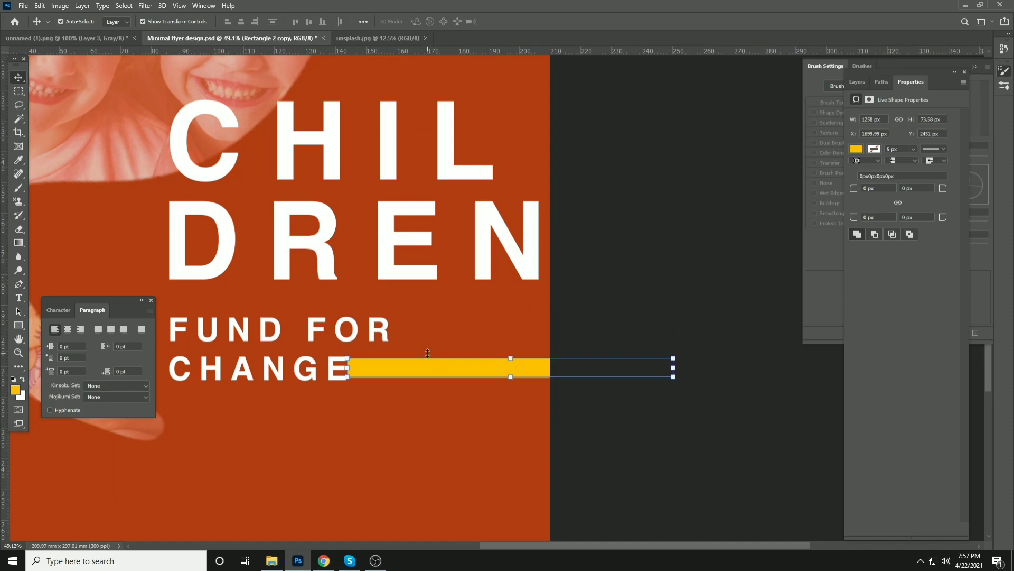
key("shift+Left")
key("shift+Left")
key("shift+Left")
key("shift+Left")
key("shift+Left")
key("shift+Left")
key("shift+Left")
key("shift+Left")
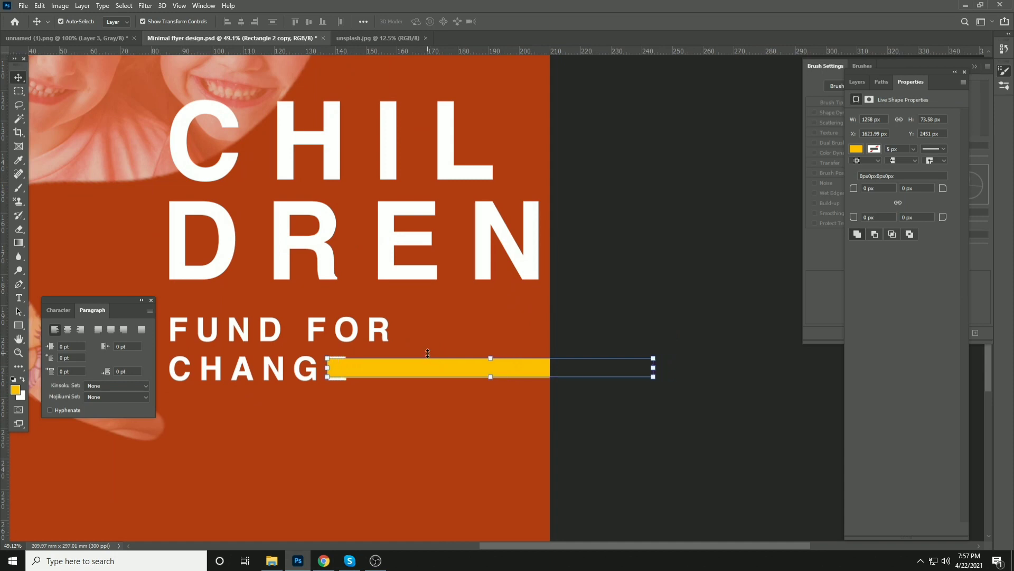
key("ctrl+bracketleft")
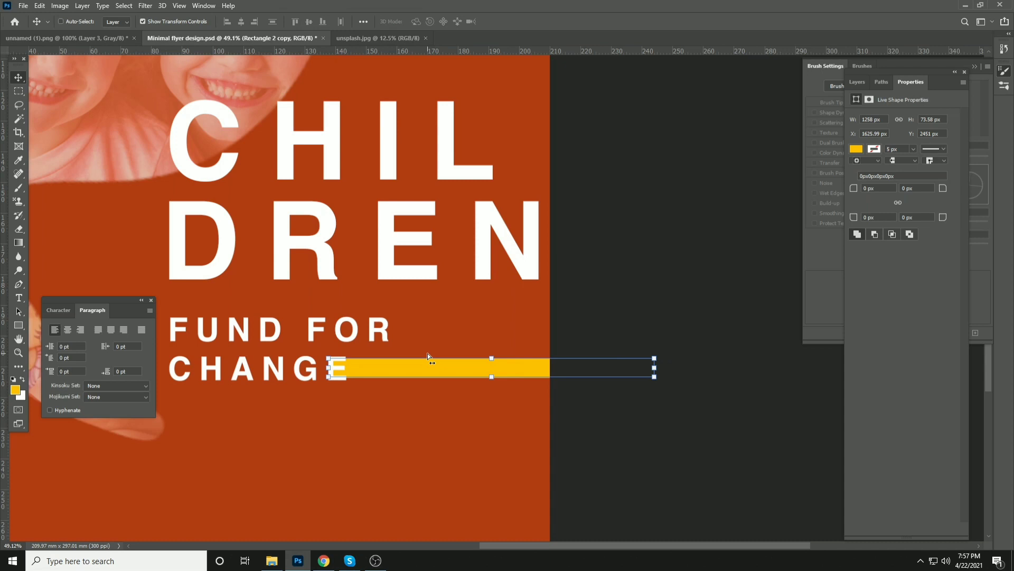
left_click(608, 321)
key("ctrl+0")
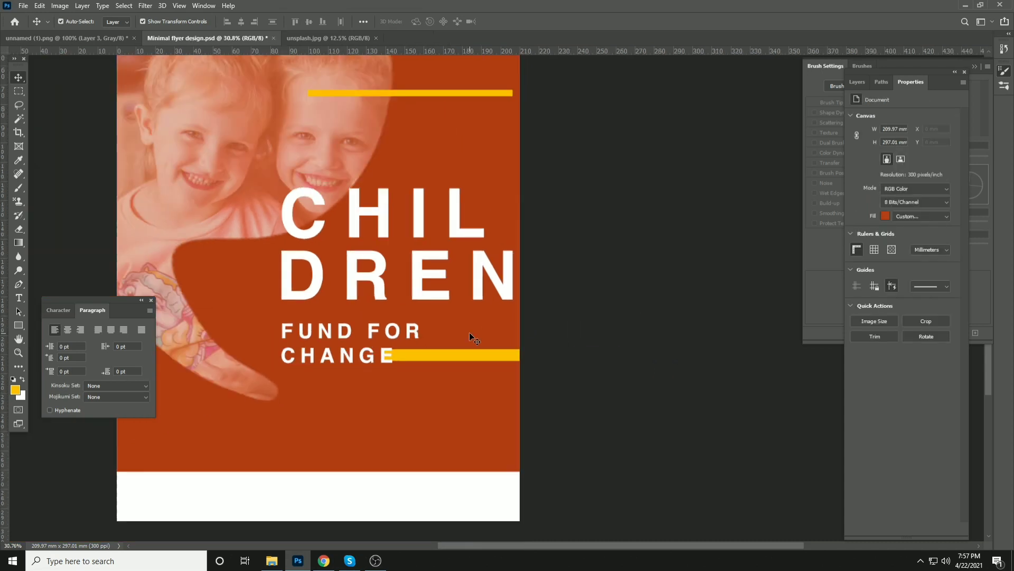
Add a small LOREM IPSUM text near the left end of the white footer, color it black, and save.
left_click_drag(364, 430, 389, 308)
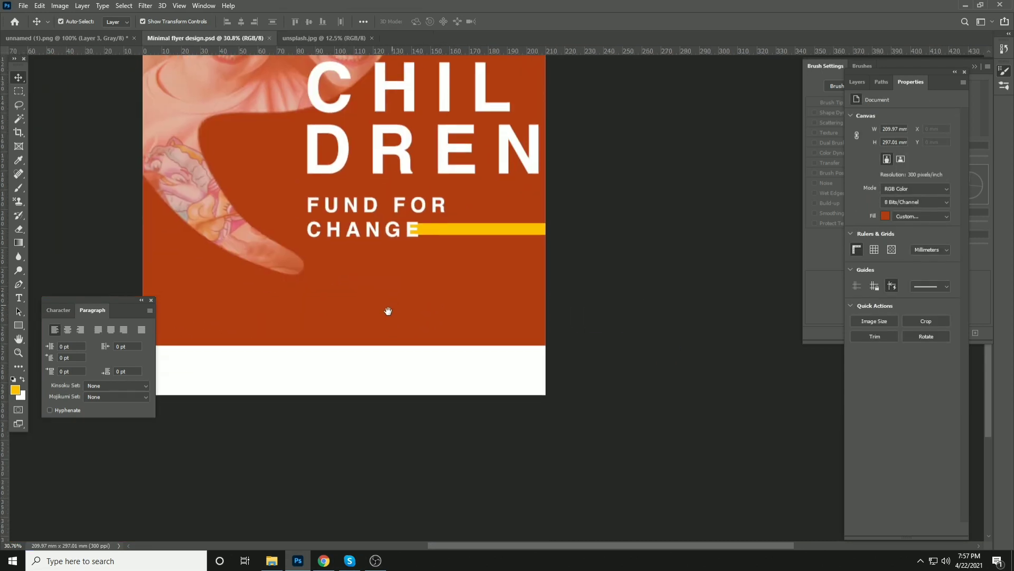
scroll(242, 380, "up", 7)
left_click_drag(281, 370, 503, 328)
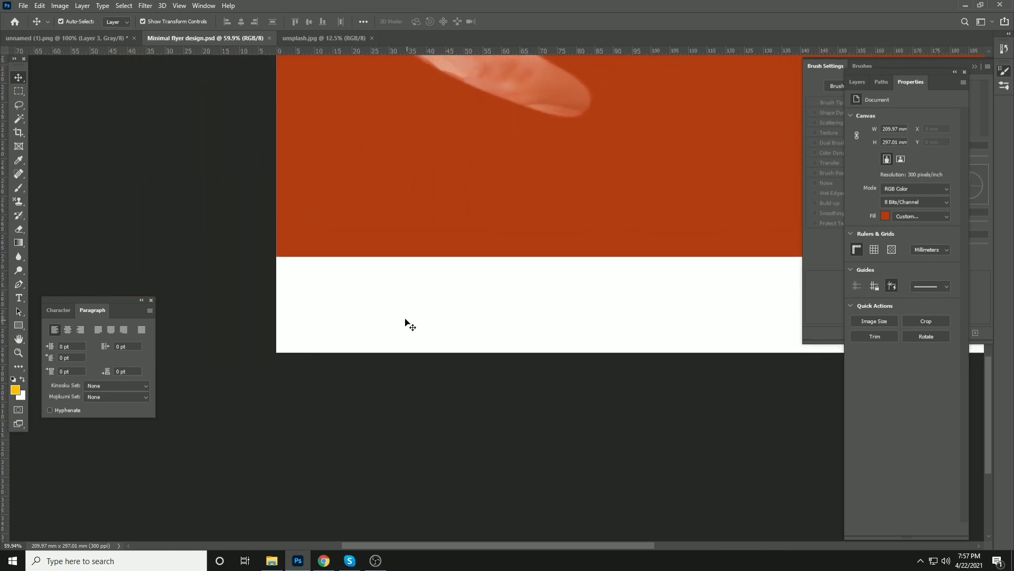
key("t")
left_click(324, 298)
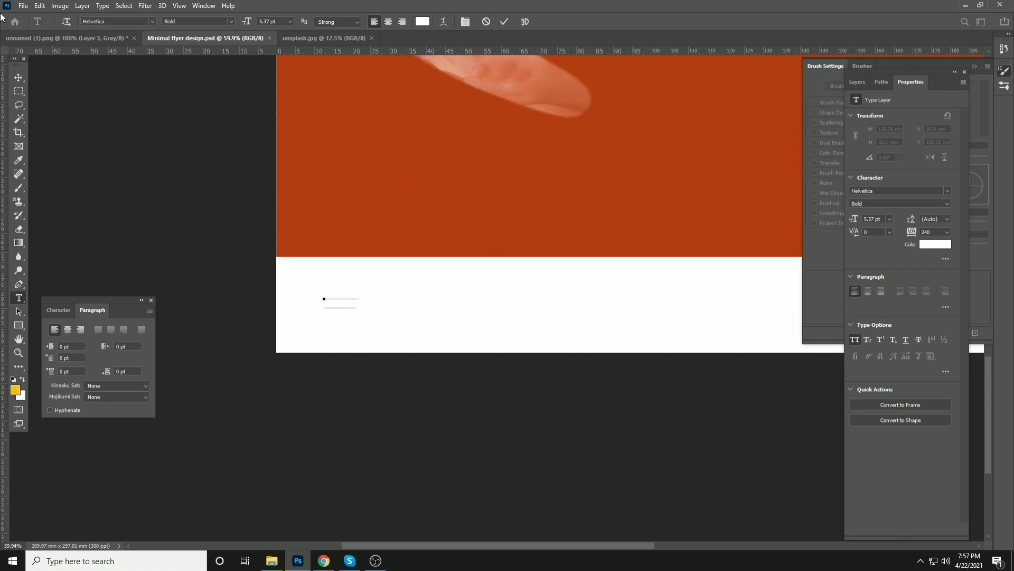
left_click(18, 77)
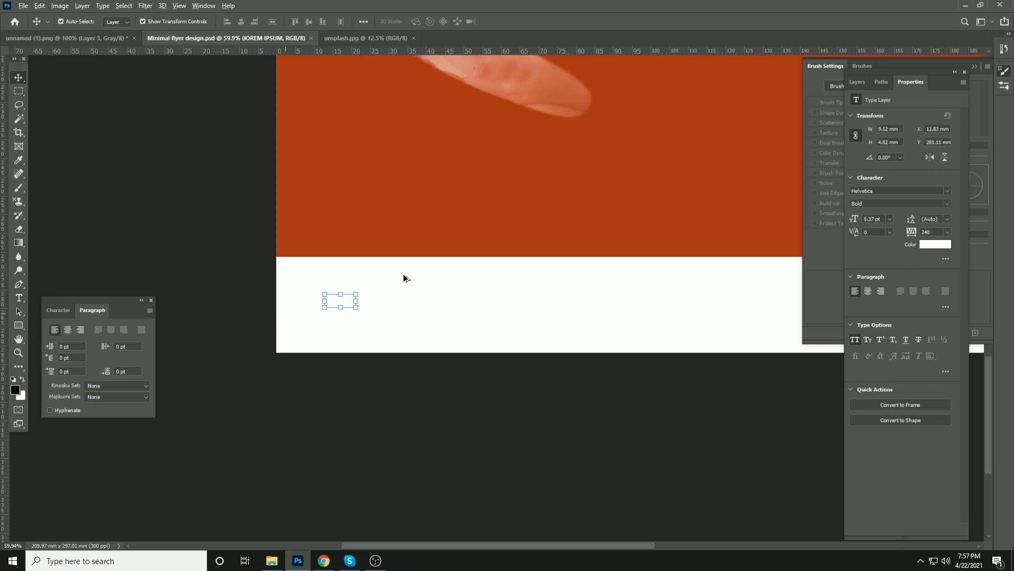
key("alt+BackSpace")
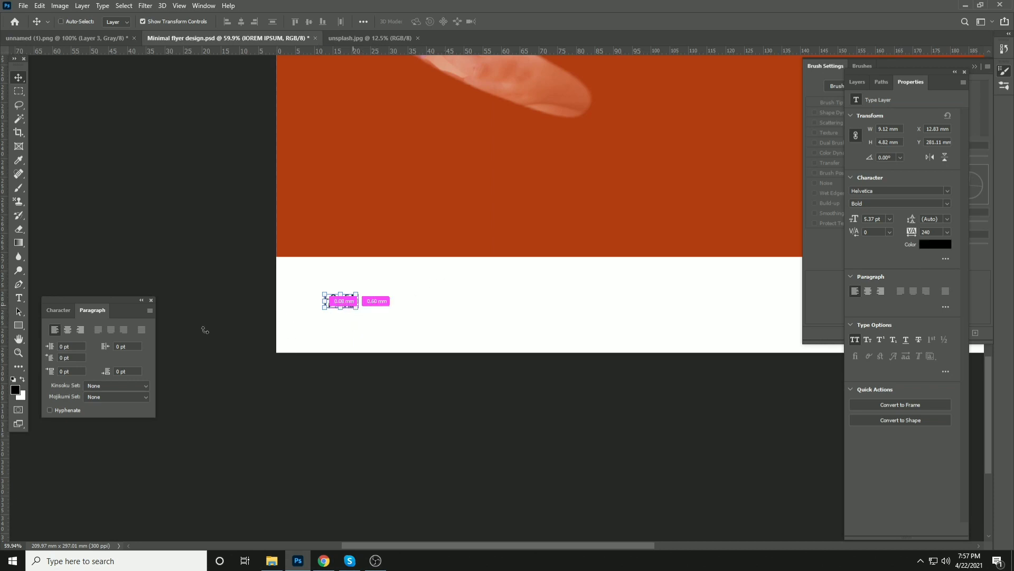
key("ctrl+s")
Set the tracking of the LOREM IPSUM footer text to 0.
left_click(58, 310)
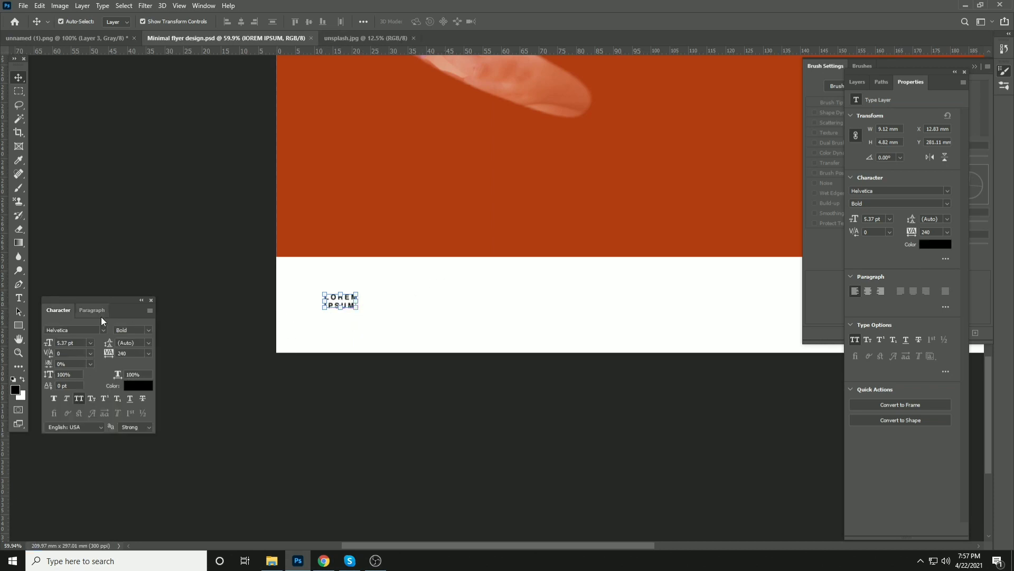
left_click(149, 354)
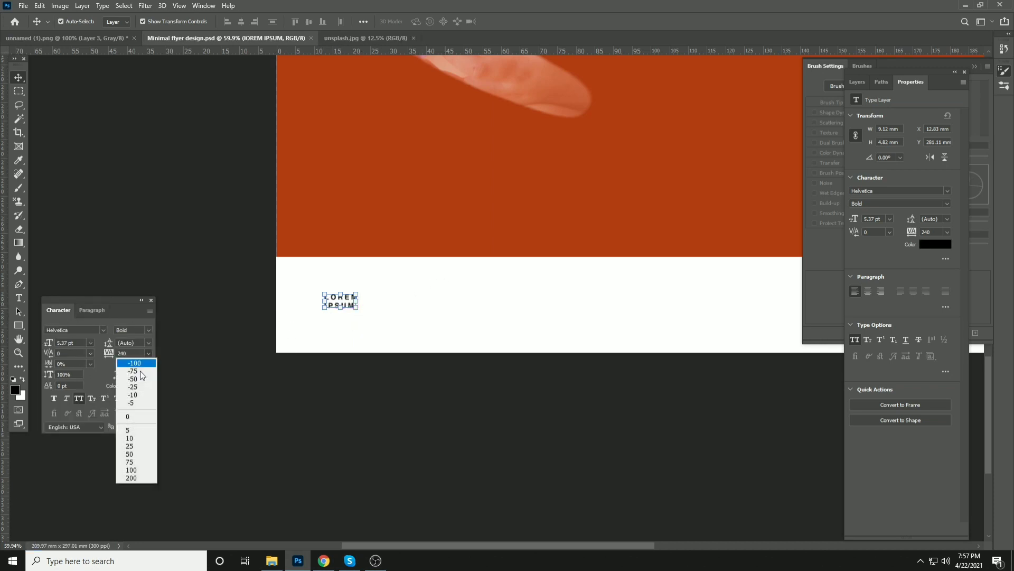
left_click(193, 243)
scroll(303, 319, "up", 2)
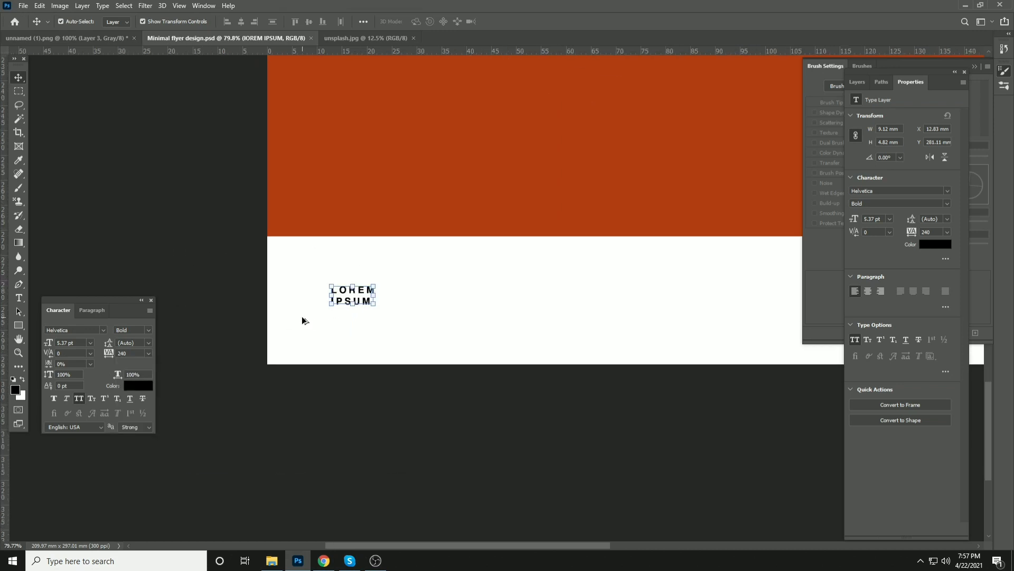
left_click(148, 353)
left_click(133, 415)
scroll(342, 298, "up", 2)
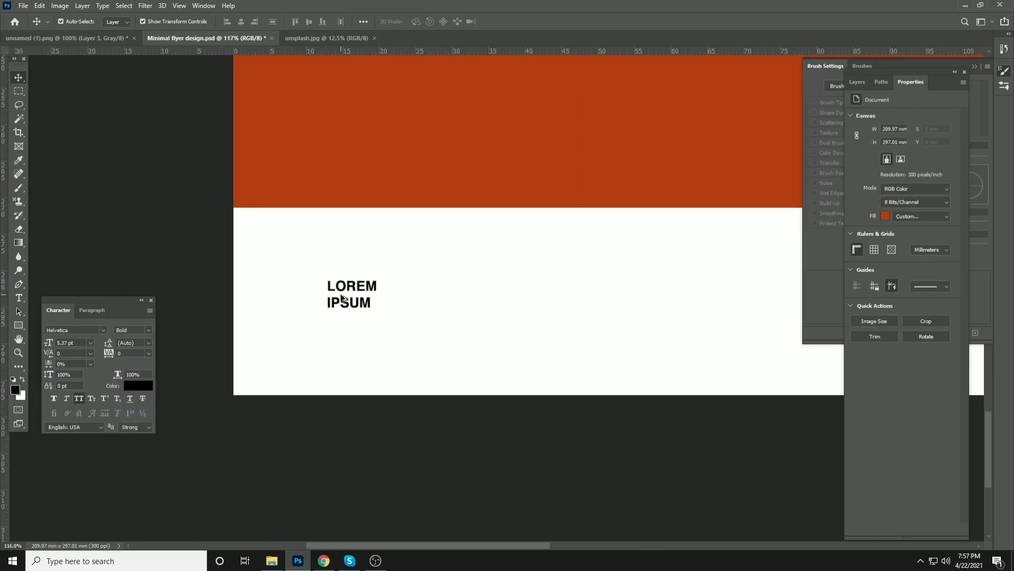
Edit the footer text to read LOREM IPSUM DOLOR above ASMET LOREM on two lines, and center-align its paragraph.
double_click(340, 298)
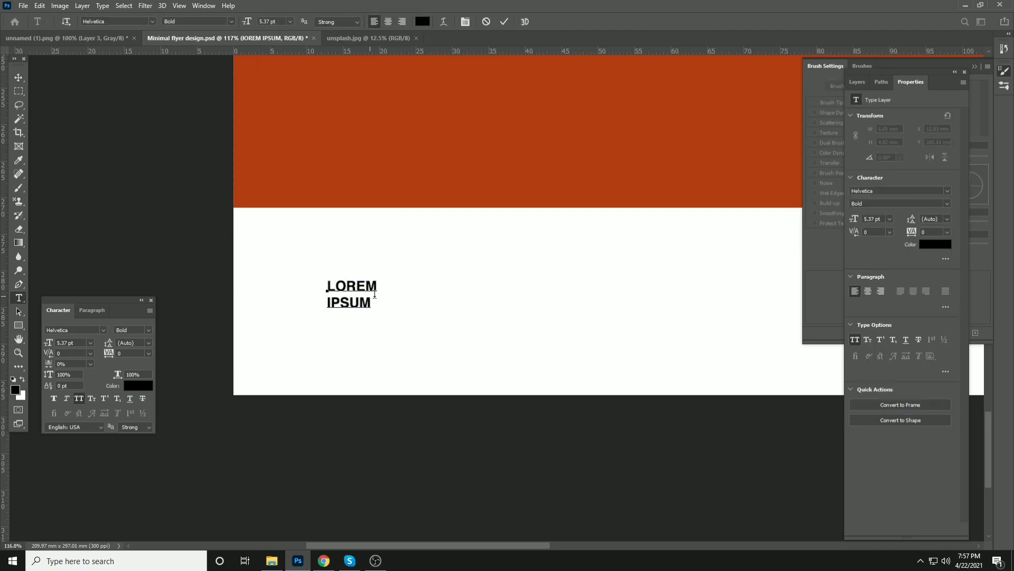
key("Delete")
type("IPSUM")
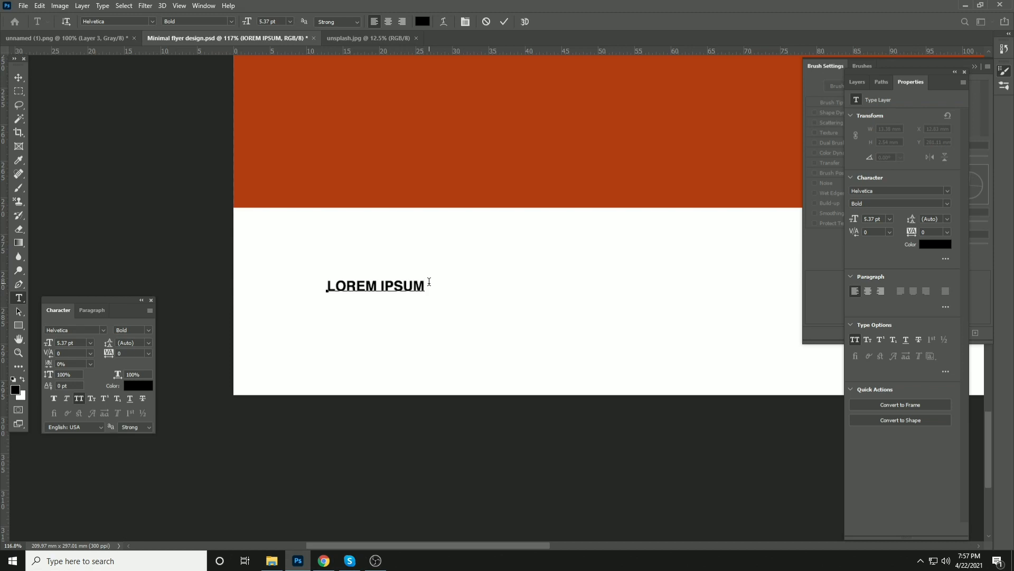
type(" DOLOR ")
type("ASMET ")
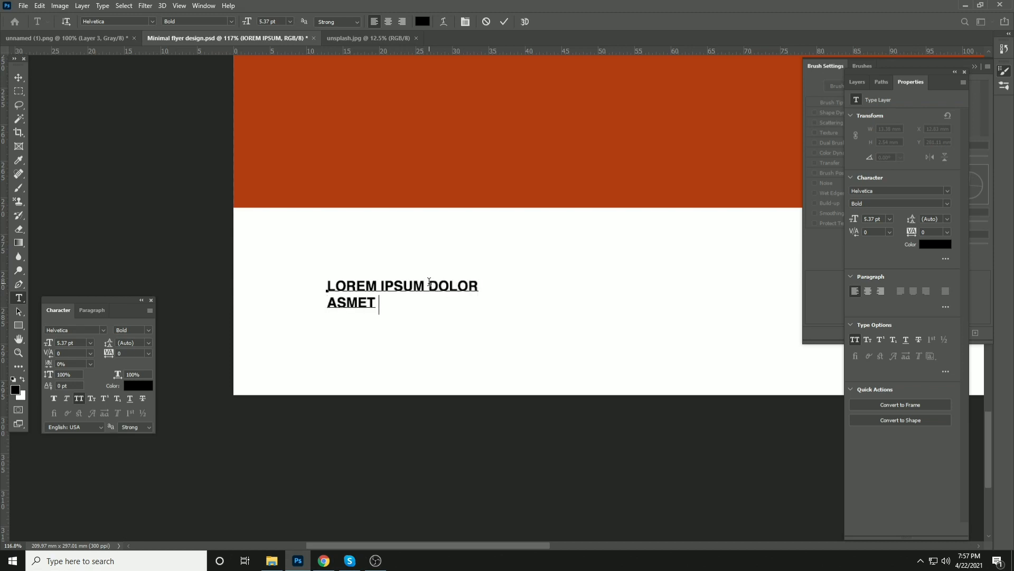
type("LOREM")
left_click(19, 77)
left_click(88, 309)
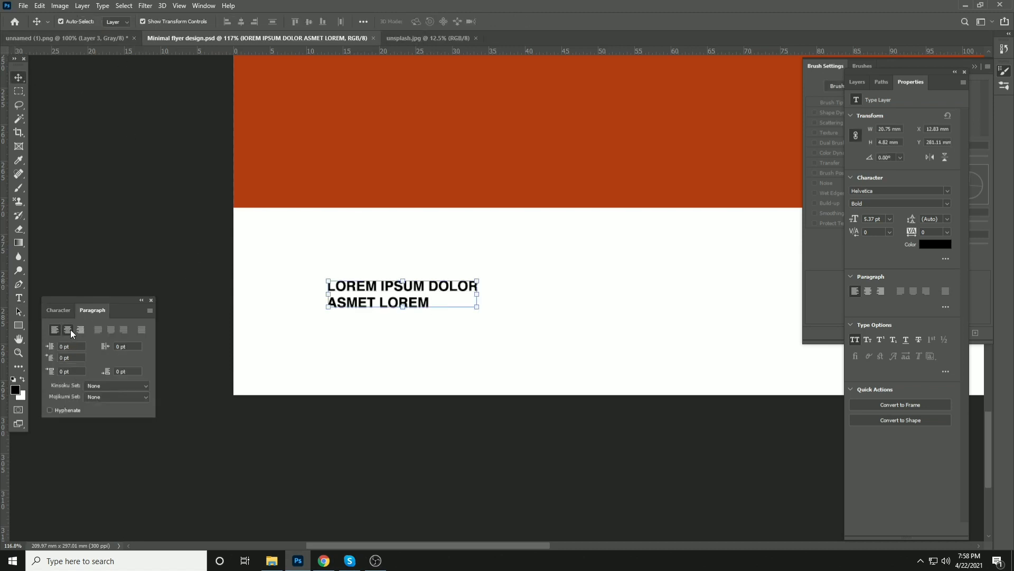
left_click(68, 329)
Scale the footer text up to about 38 mm wide and shift it slightly inward from the page's left edge.
scroll(353, 287, "down", 5)
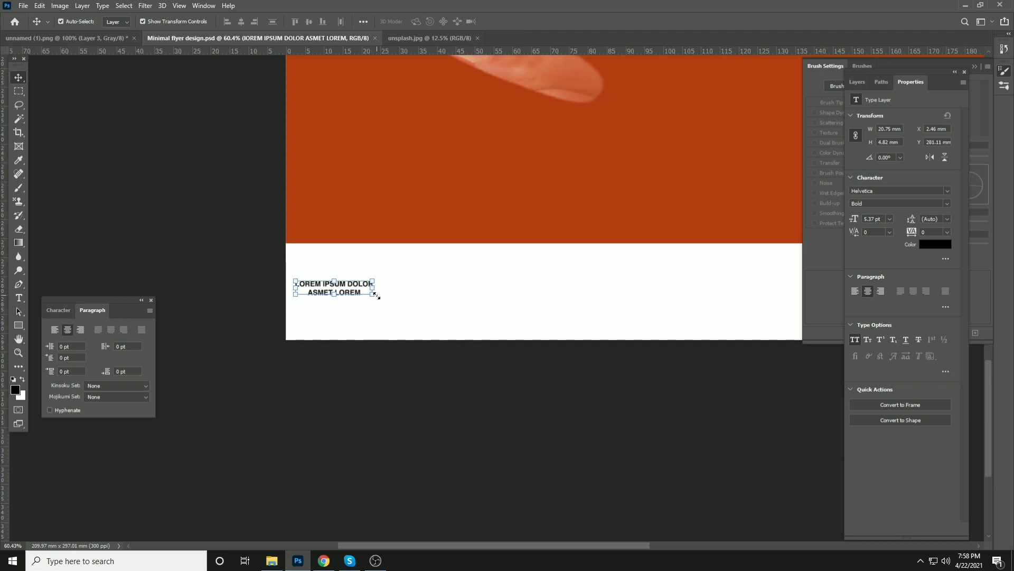
left_click_drag(376, 296, 401, 289)
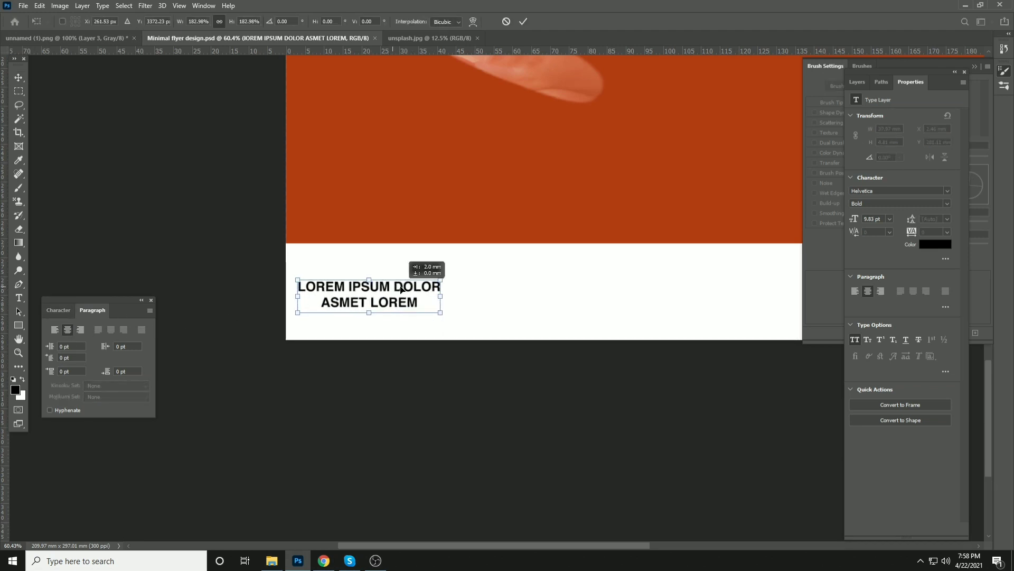
key("Return")
Duplicate the footer text twice, placing copies near the middle and right end of the white footer, and save.
scroll(433, 308, "down", 4)
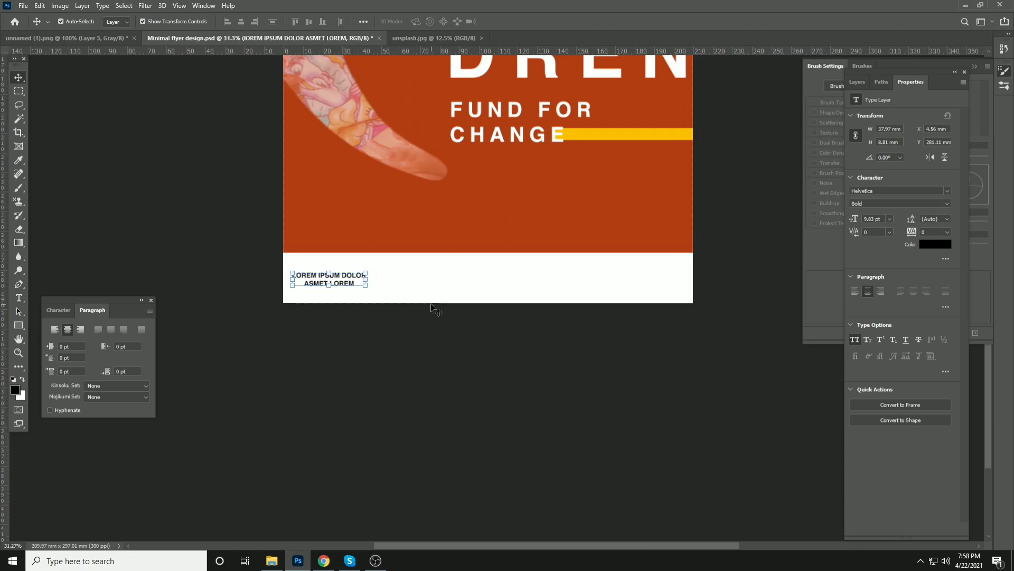
left_click_drag(353, 275, 641, 279)
left_click(704, 261)
key("ctrl+s")
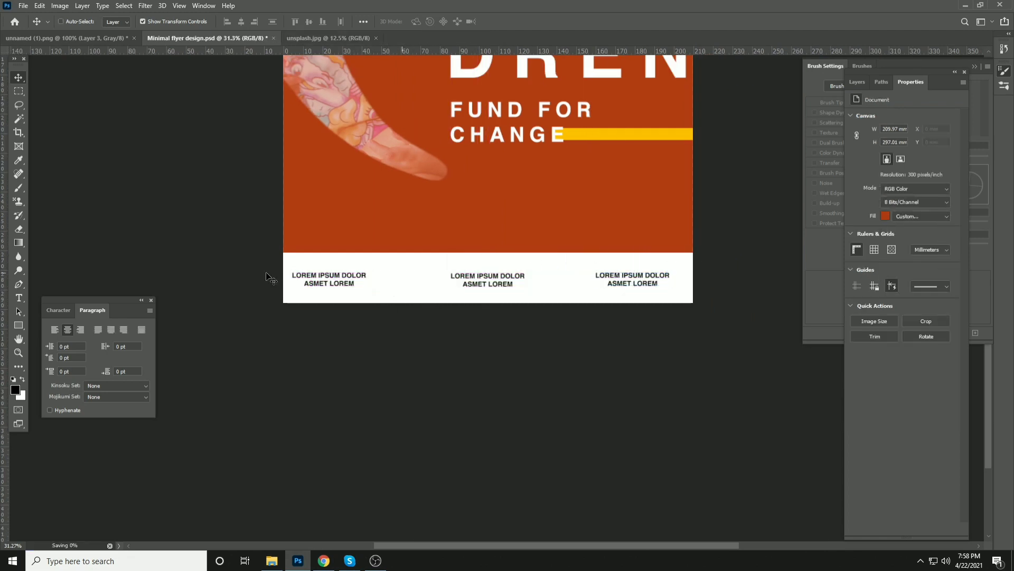
Draw a 52 px black square in the page's lower-left corner and align it flush with the left and bottom edges.
key("u")
scroll(285, 293, "up", 6)
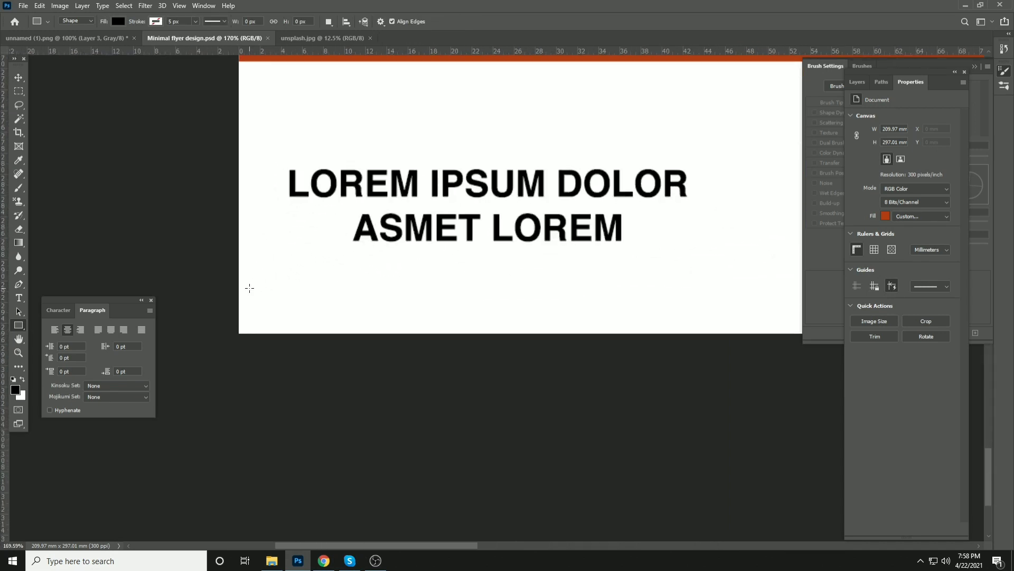
left_click_drag(237, 287, 284, 334)
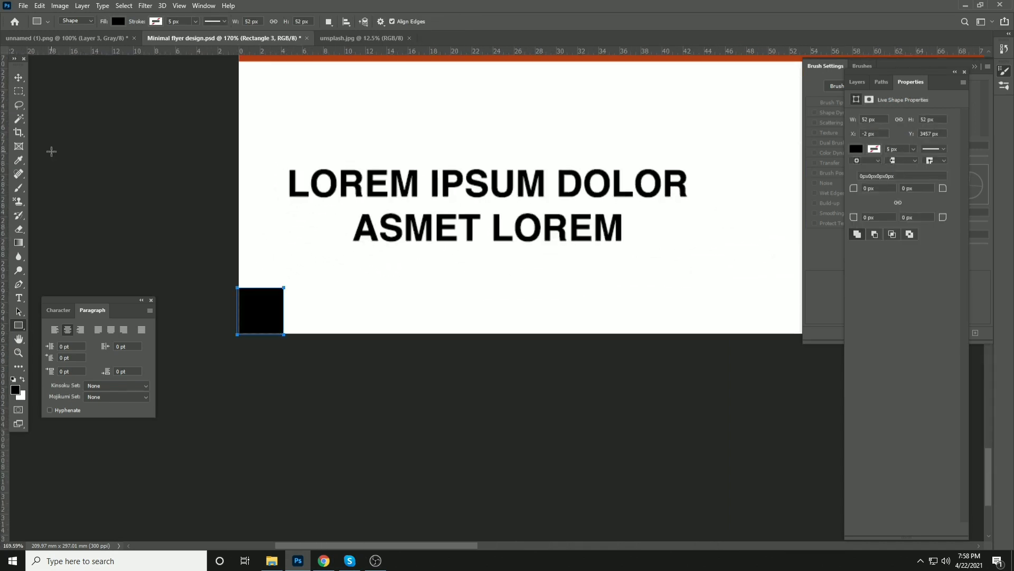
left_click(18, 78)
key("ctrl+a")
left_click(227, 21)
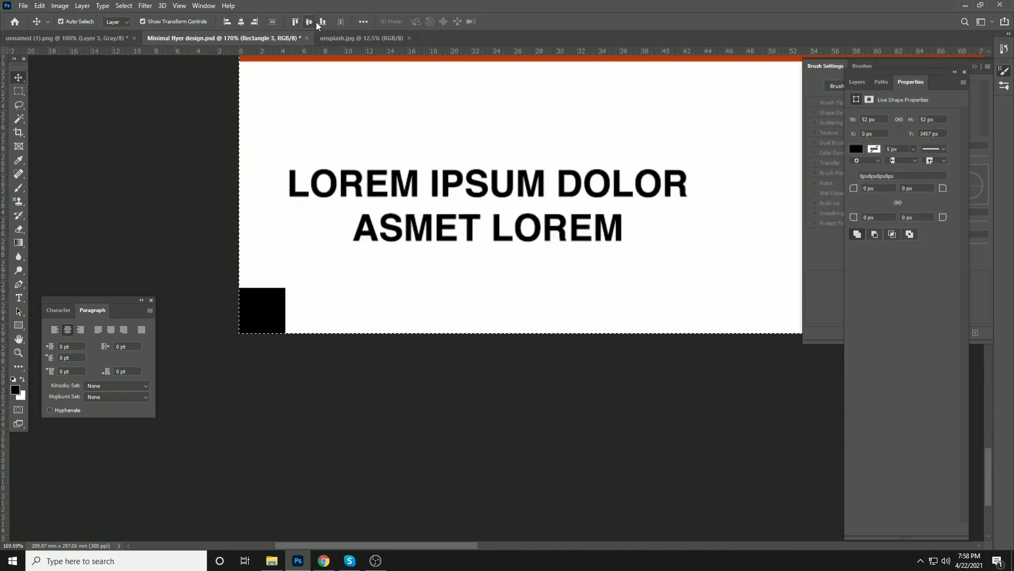
left_click(323, 21)
key("ctrl+d")
Place a vertical guide along the square's right edge and a horizontal guide along its top edge.
left_click_drag(7, 452, 286, 323)
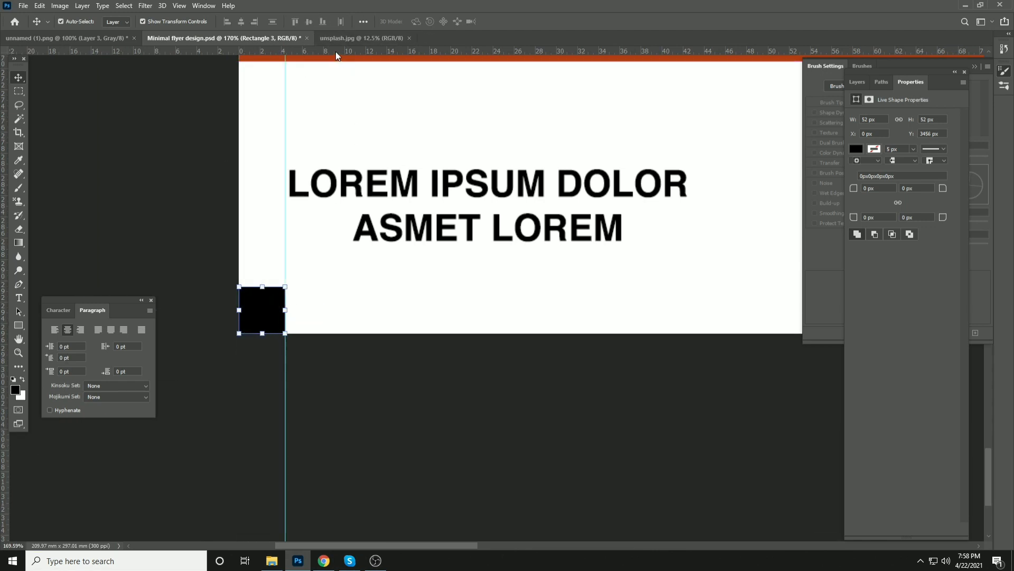
left_click_drag(337, 55, 367, 286)
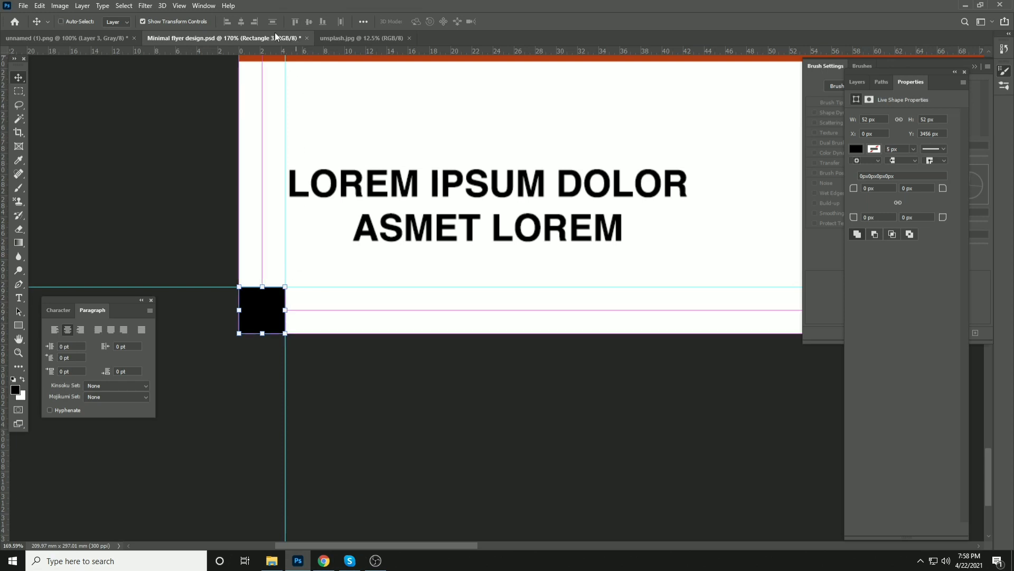
Align the square to the page's right edge, save, and place a vertical guide along the square's left edge.
key("ctrl+a")
left_click(255, 22)
key("ctrl+d")
key("ctrl+s")
left_click_drag(627, 193, 369, 232)
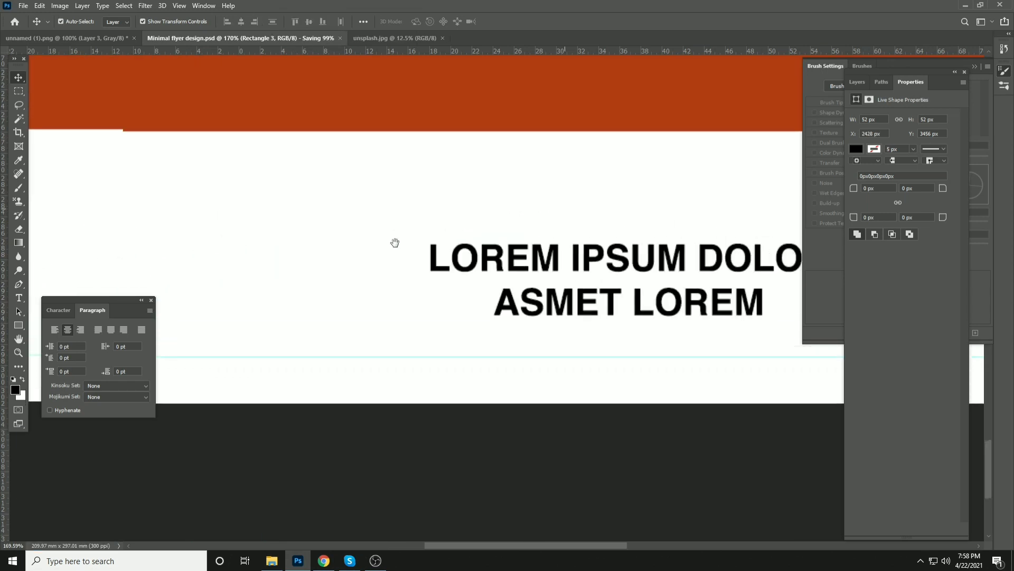
left_click_drag(489, 244, 328, 230)
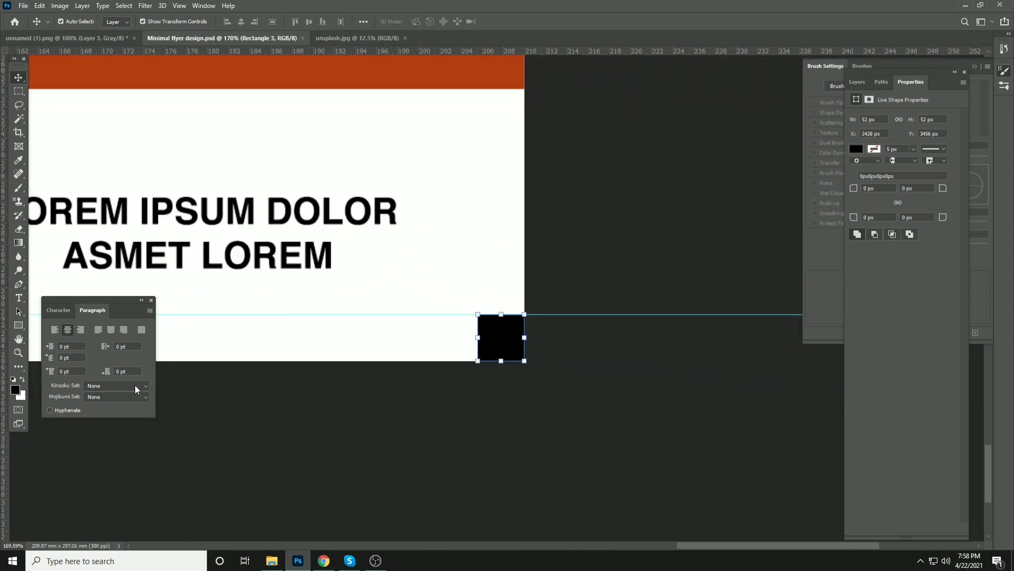
left_click_drag(4, 485, 478, 296)
Align the square to the page's top edge, save, and place a horizontal guide along the square's lower edge.
scroll(502, 357, "down", 1)
scroll(502, 358, "down", 6)
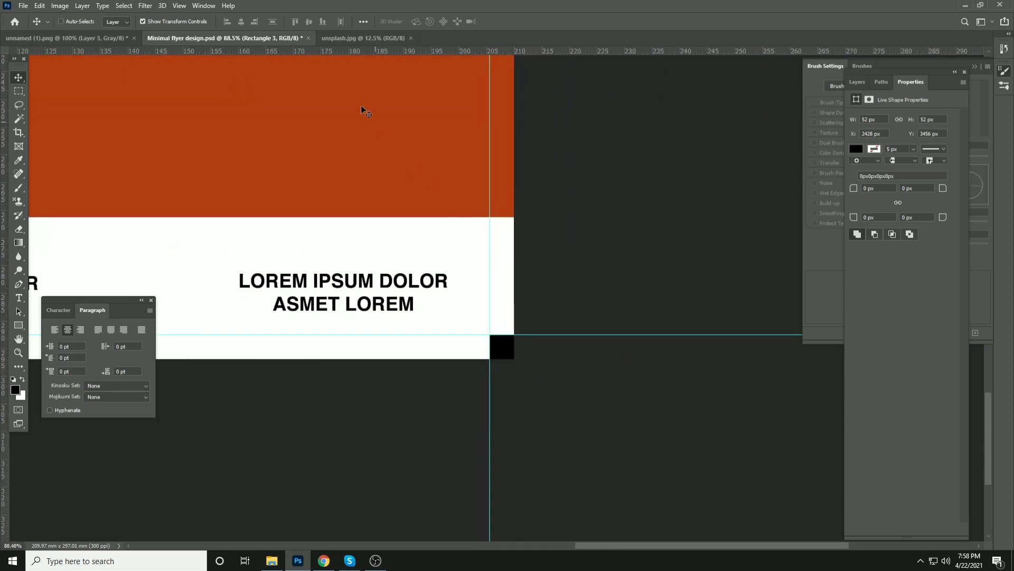
key("ctrl+a")
left_click(294, 22)
key("ctrl+d")
key("ctrl+s")
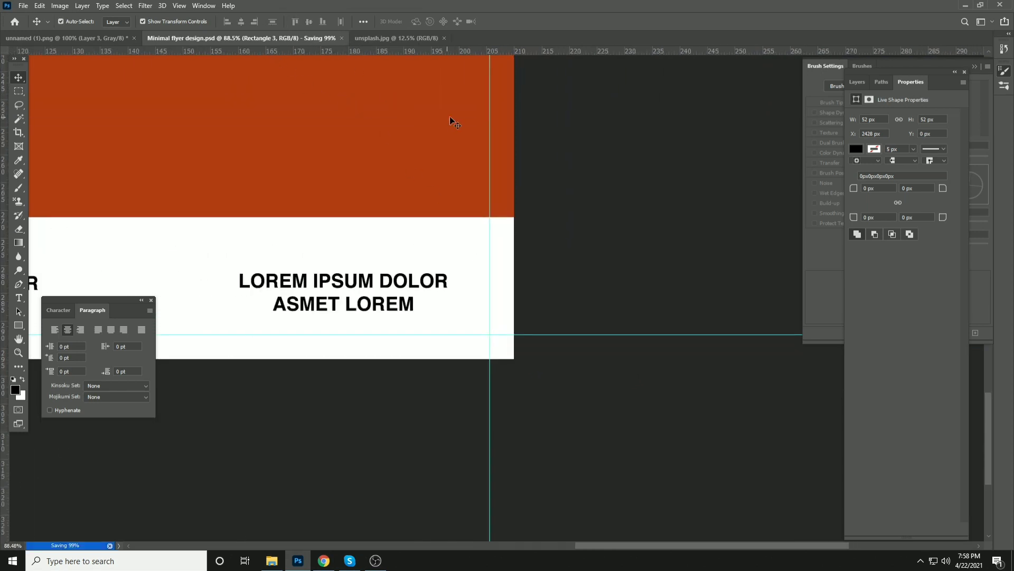
left_click_drag(453, 127, 484, 364)
left_click_drag(517, 192, 518, 324)
left_click_drag(506, 121, 495, 240)
left_click_drag(363, 54, 404, 228)
Delete the black square used for spacing the margin guides, and save the flyer.
key("Delete")
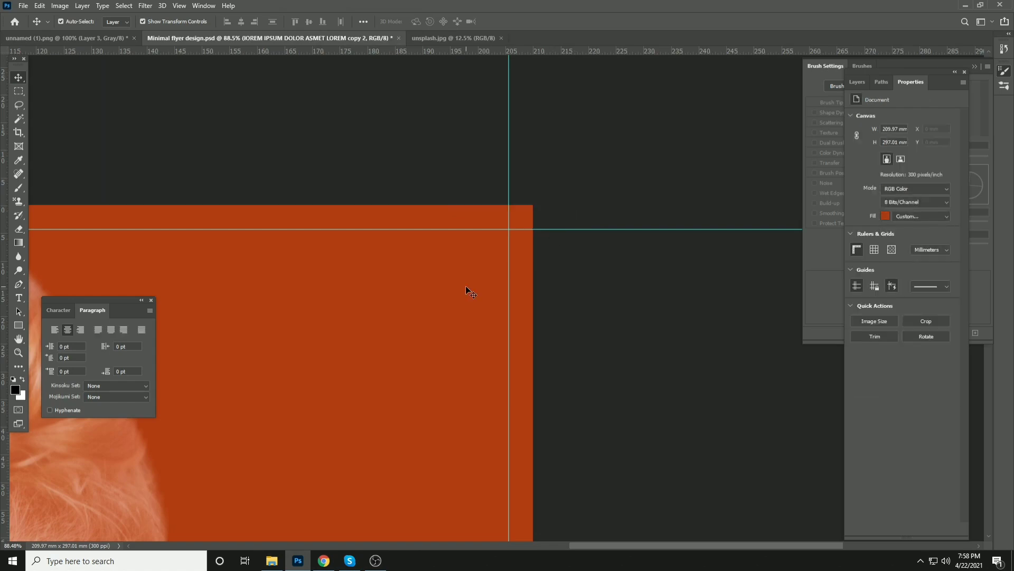
scroll(465, 290, "down", 5)
left_click_drag(463, 324, 497, 200)
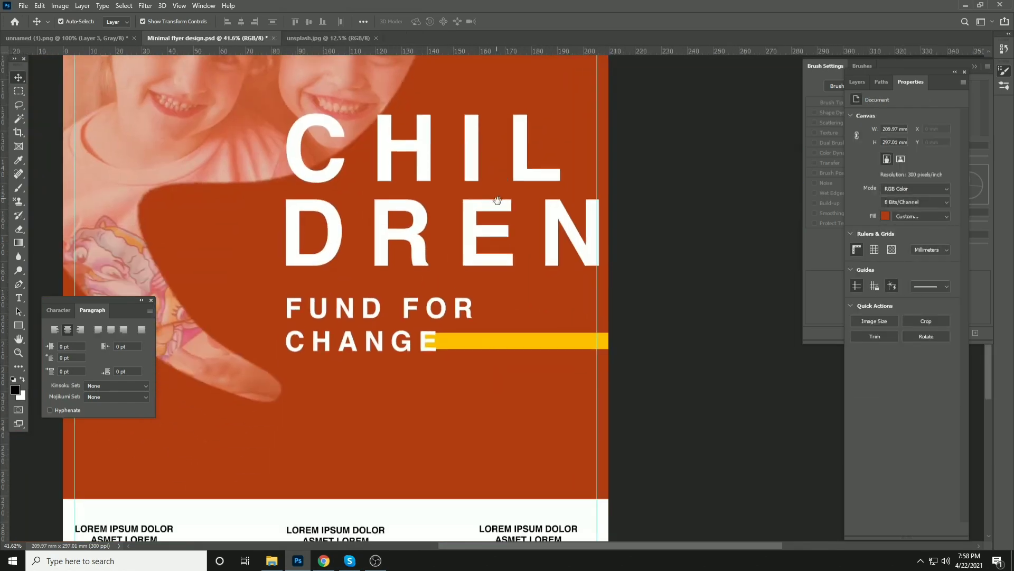
key("ctrl+s")
left_click_drag(436, 407, 498, 172)
left_click_drag(249, 276, 299, 219)
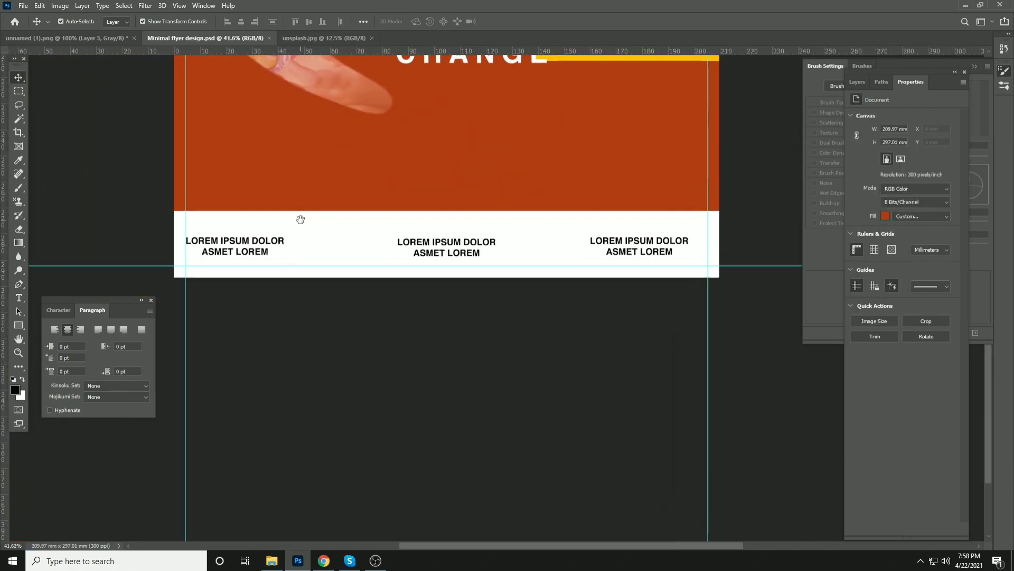
left_click(257, 256)
left_click(455, 246, "shift")
left_click(635, 246, "shift")
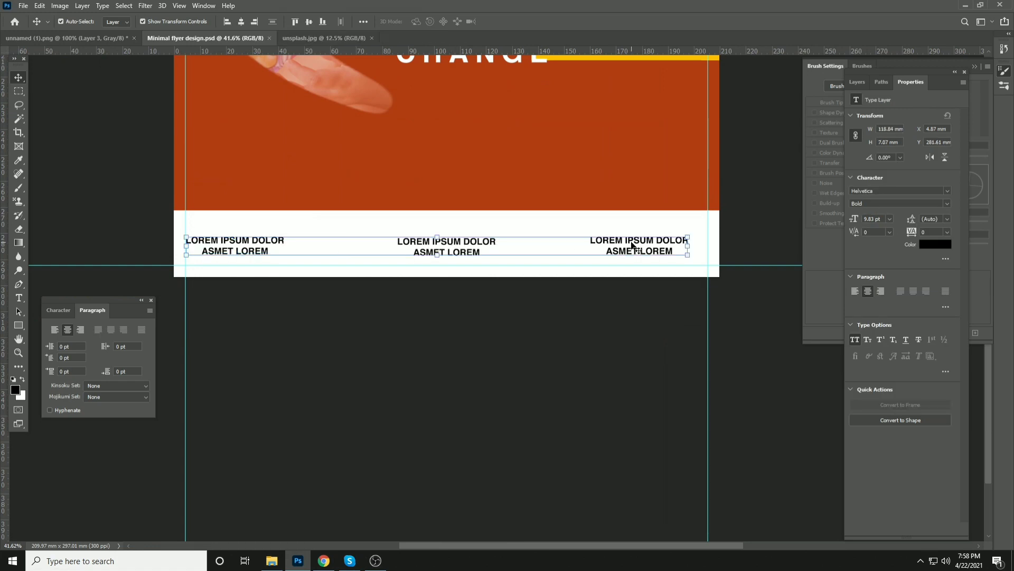
left_click(537, 220)
left_click(536, 339)
Shorten the white footer rectangle to 303 px high so its lower edge meets the bottom of the page.
left_click(532, 244)
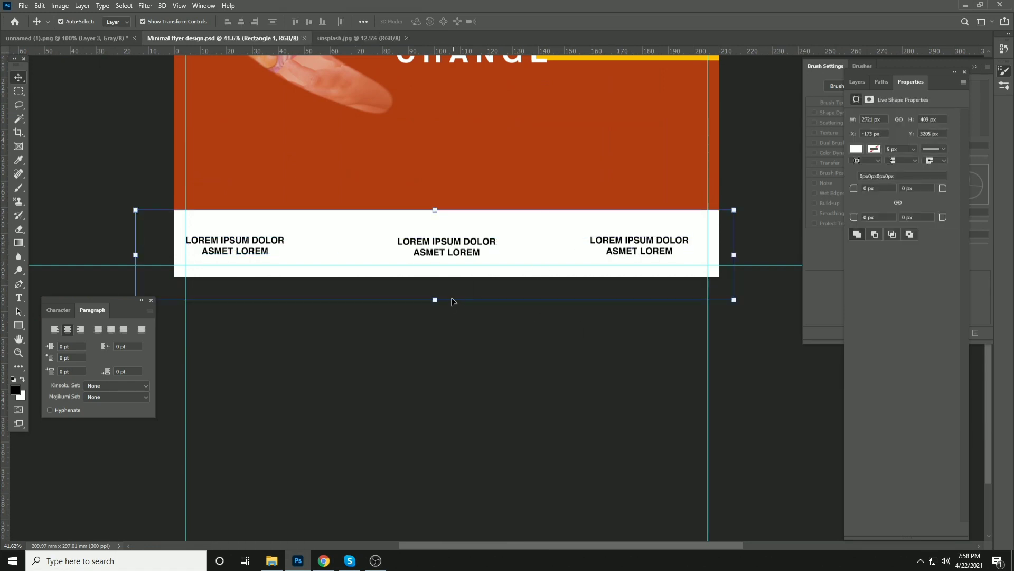
left_click_drag(435, 300, 437, 276)
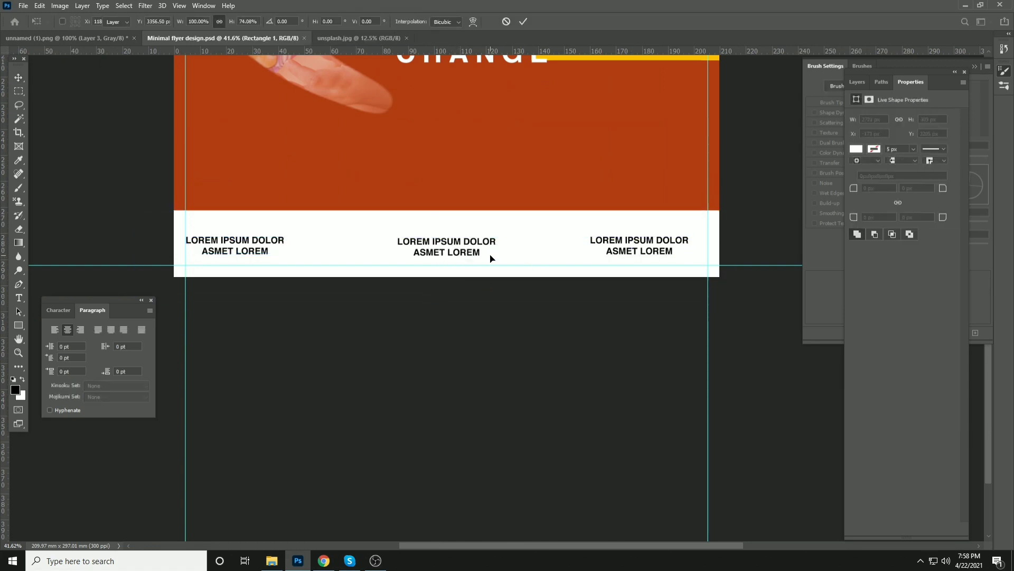
Align the three footer texts to the vertical center of the white footer rectangle, and save.
left_click(452, 252)
left_click(636, 246, "shift")
left_click(255, 246, "shift")
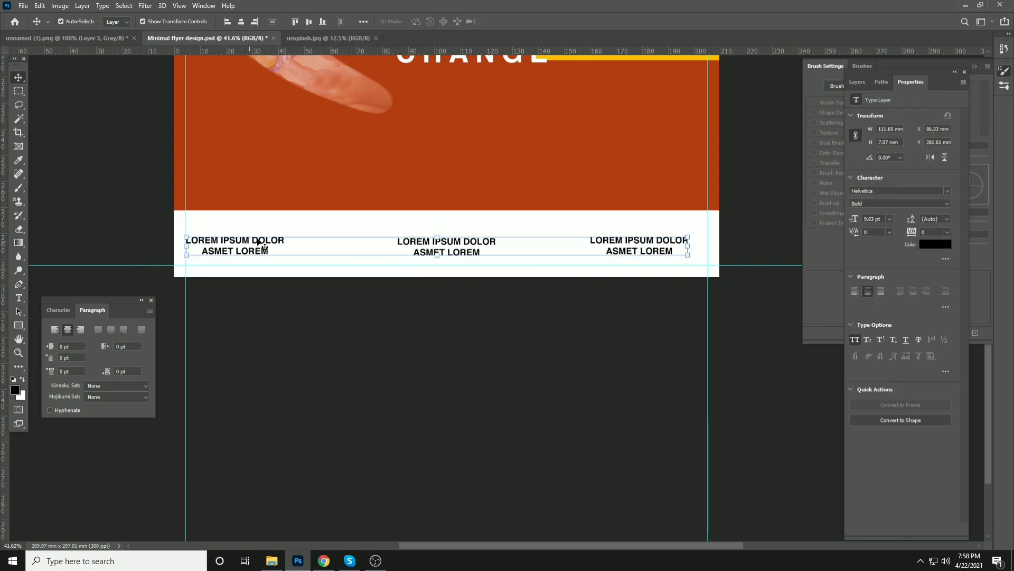
left_click(290, 226, "shift")
left_click(309, 21)
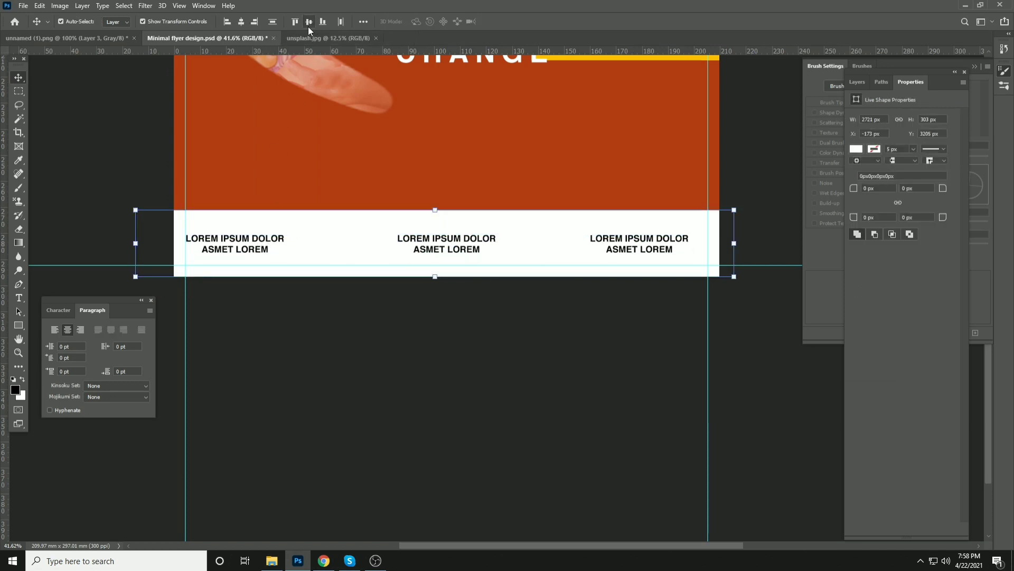
key("ctrl+s")
Distribute the three footer texts evenly in the horizontal direction, and save.
left_click(436, 359)
left_click(270, 239)
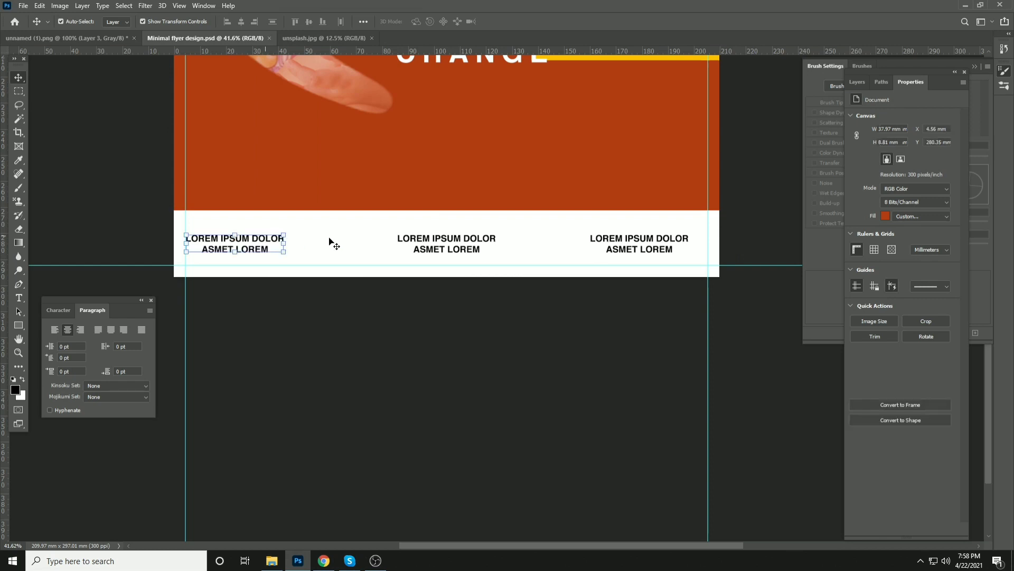
left_click(427, 234, "shift")
left_click(603, 238)
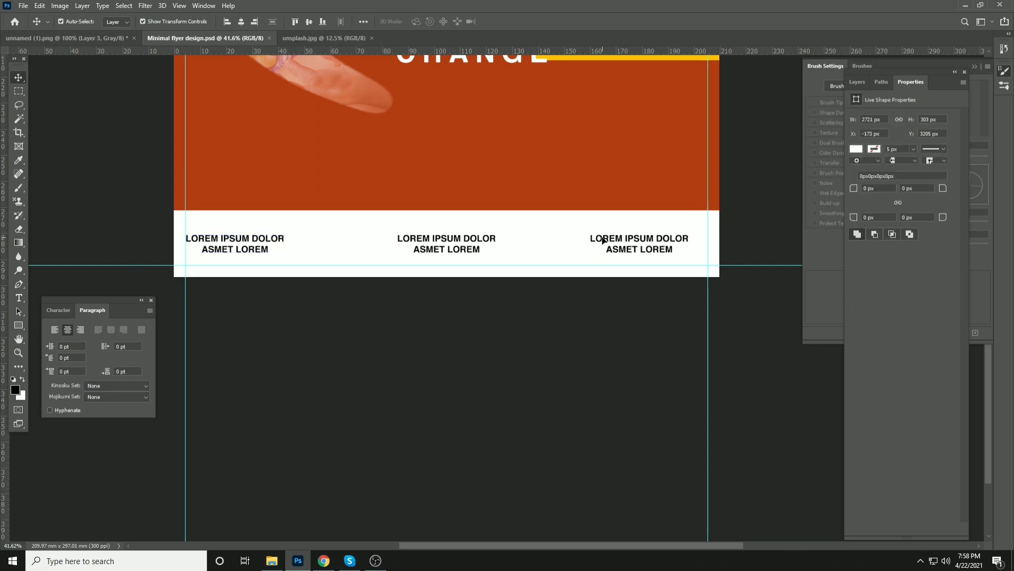
left_click(465, 238, "shift")
left_click(272, 244, "shift")
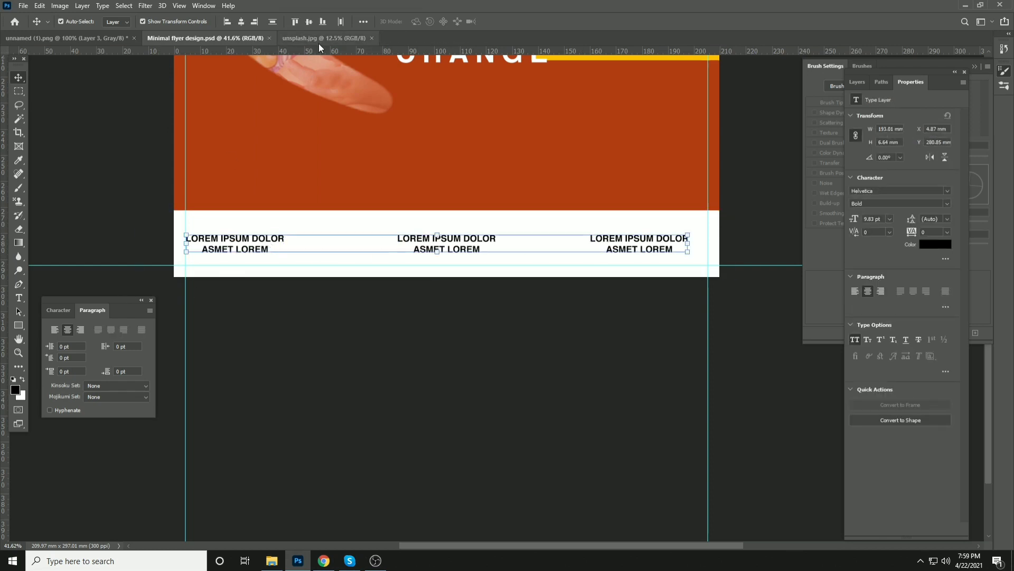
left_click(338, 22)
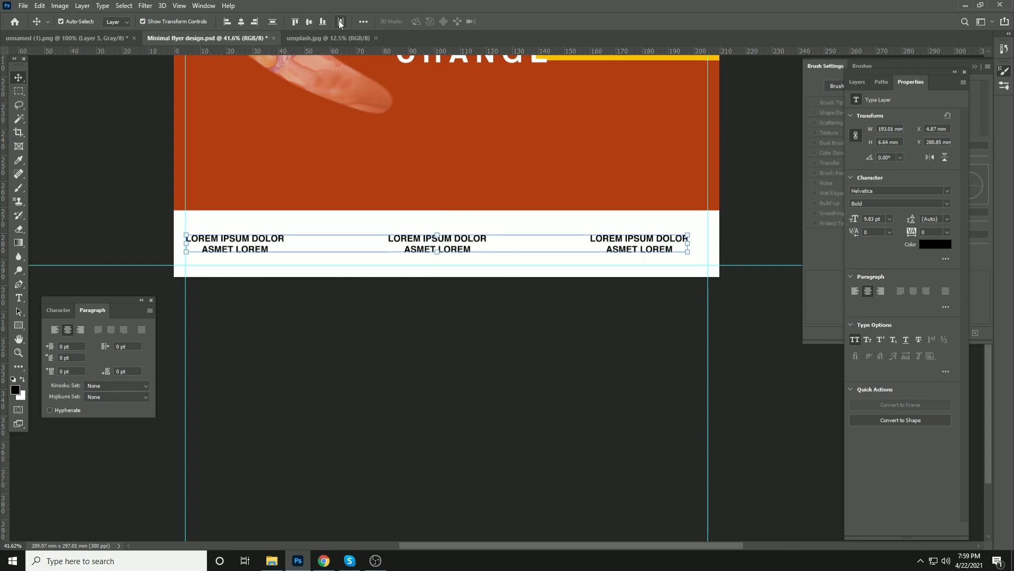
key("ctrl+s")
left_click(83, 274)
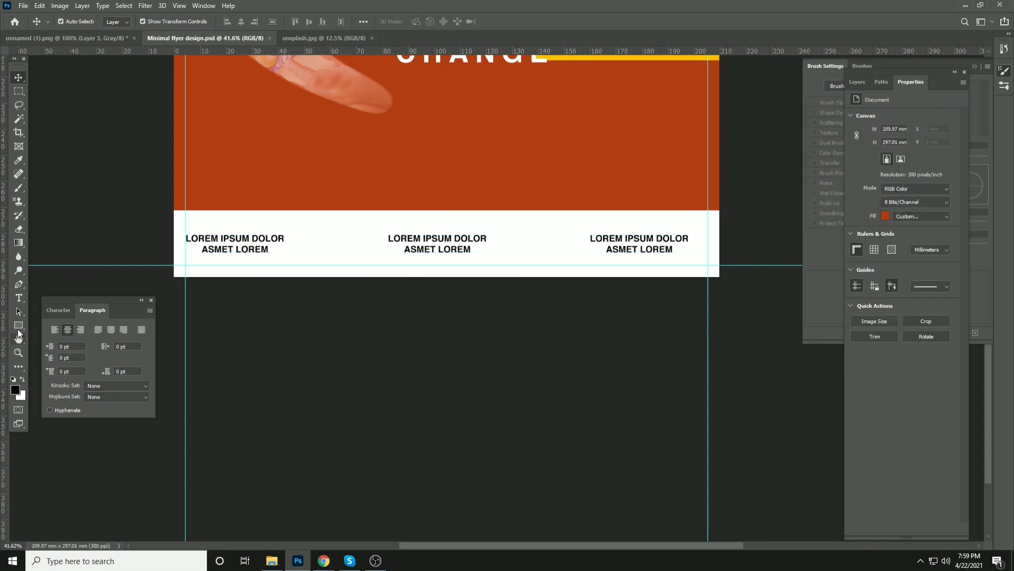
Draw a thin black vertical rectangle, about 8 by 169 px, between the first and second footer texts.
left_click(17, 328)
left_click(49, 326)
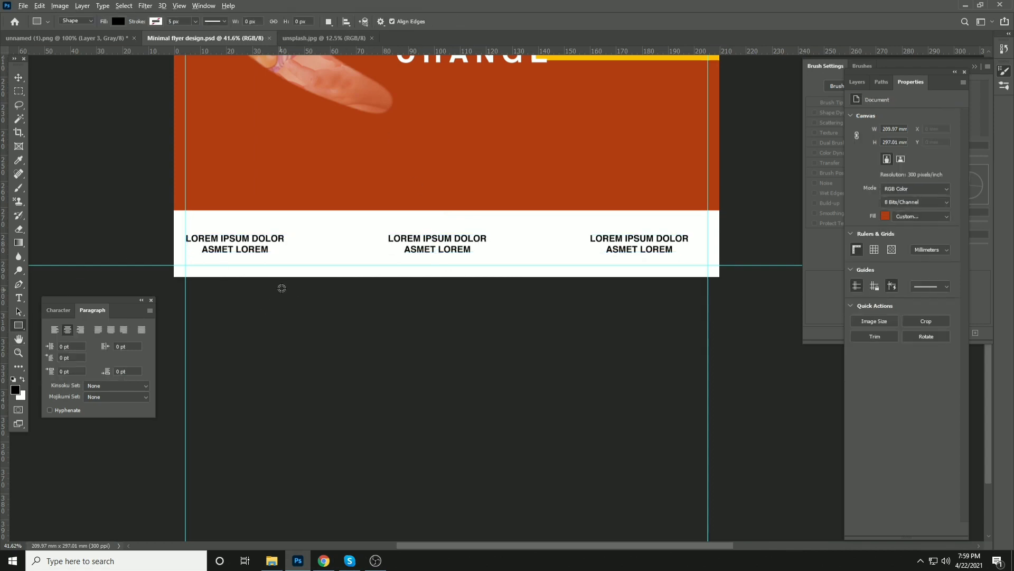
scroll(303, 263, "up", 3)
left_click_drag(343, 212, 344, 266)
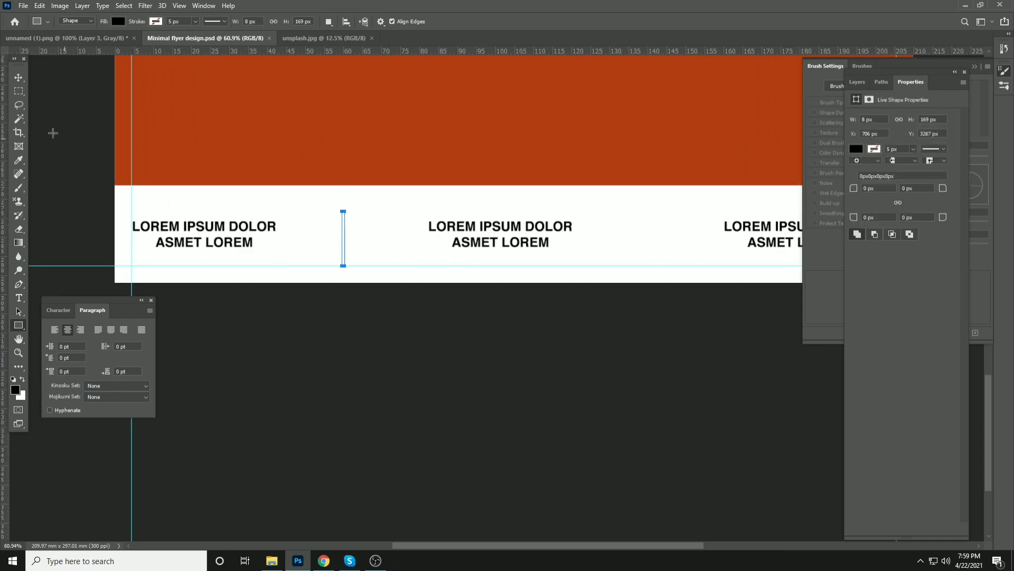
key("v")
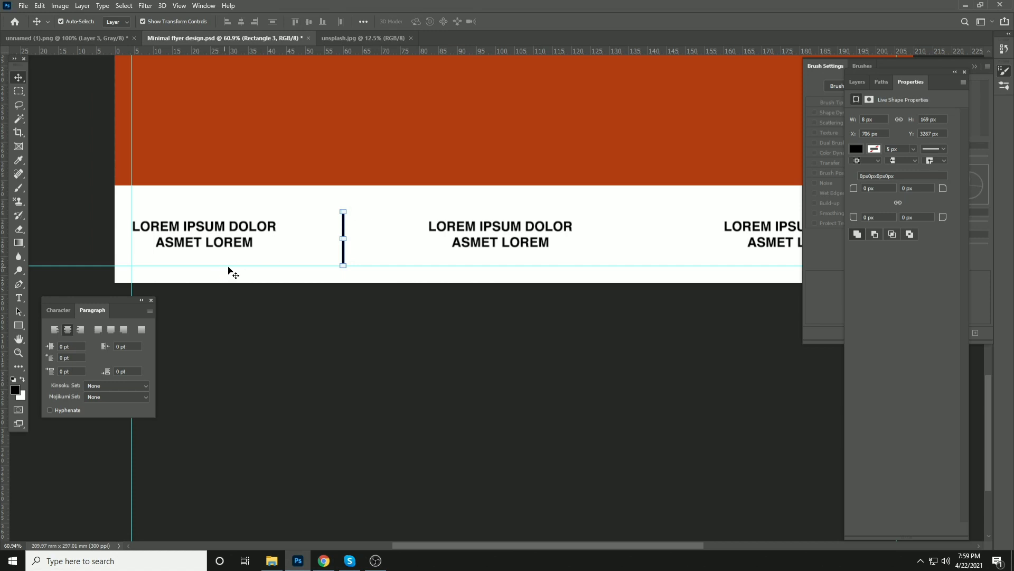
Narrow the footer divider bar to about 3.81 px wide and apply the transformation.
scroll(298, 264, "up", 5)
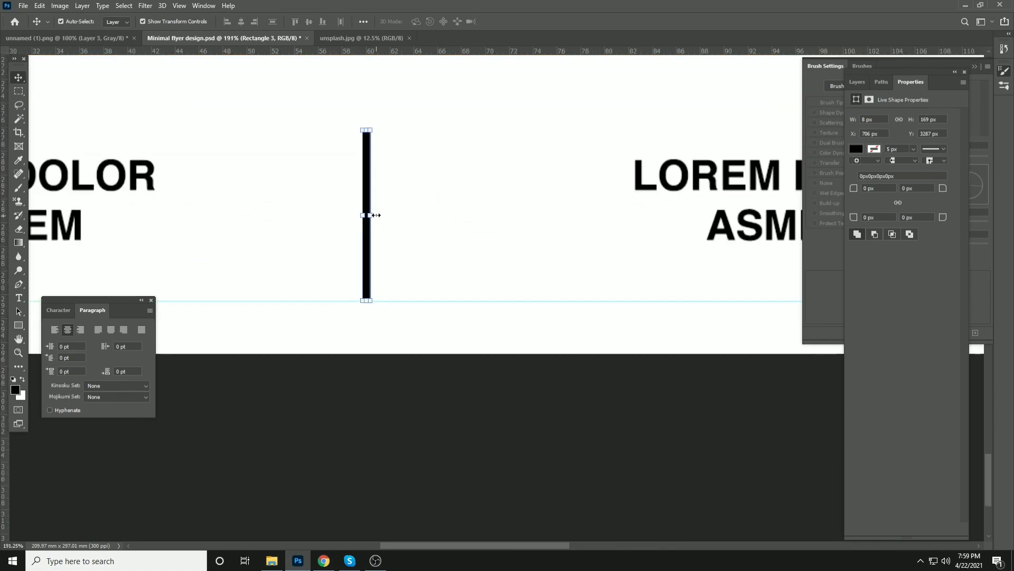
left_click_drag(376, 215, 372, 215)
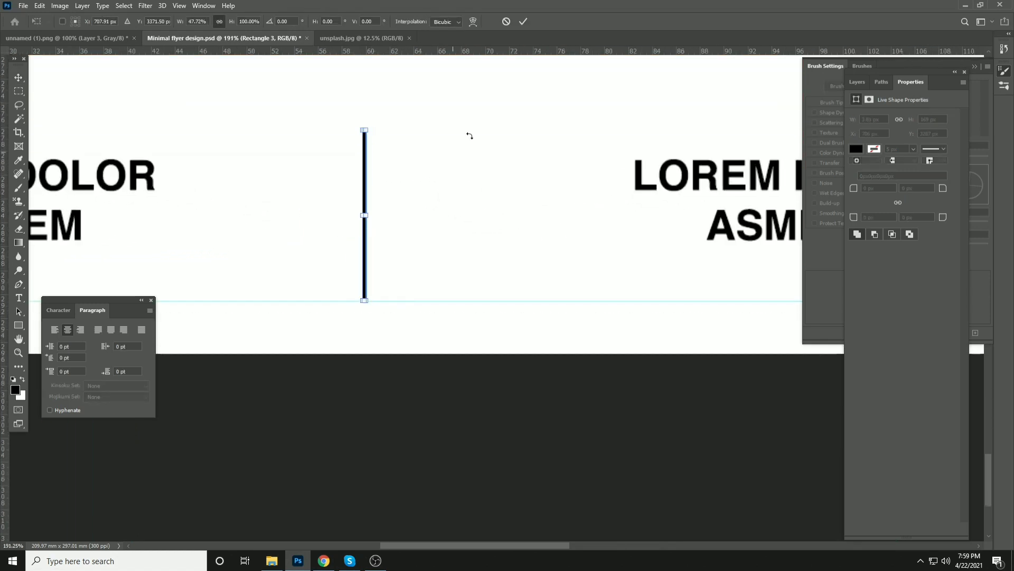
left_click(523, 21)
Align the divider bar to the vertical center of the white footer rectangle, and save.
left_click(354, 60)
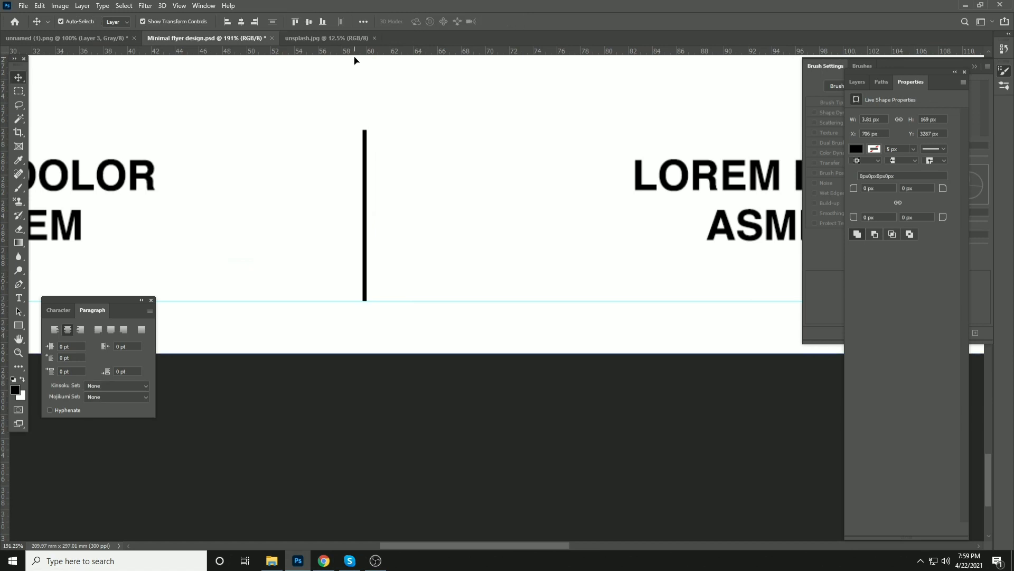
left_click(309, 21)
left_click(395, 385)
scroll(366, 347, "down", 3)
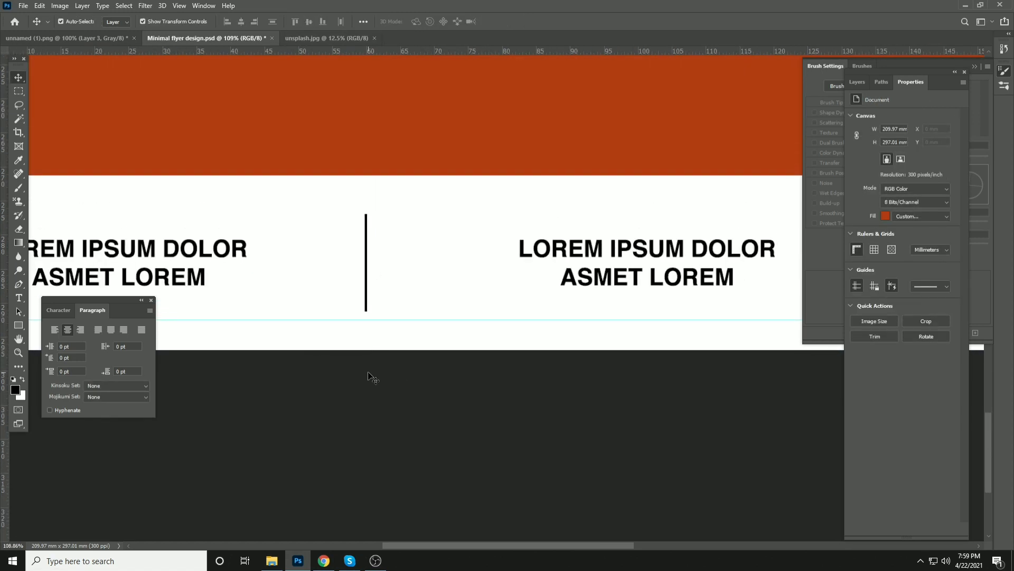
key("ctrl+s")
Center the divider horizontally between the first and second footer texts using a rectangular selection spanning the gap, and deselect.
left_click(18, 91)
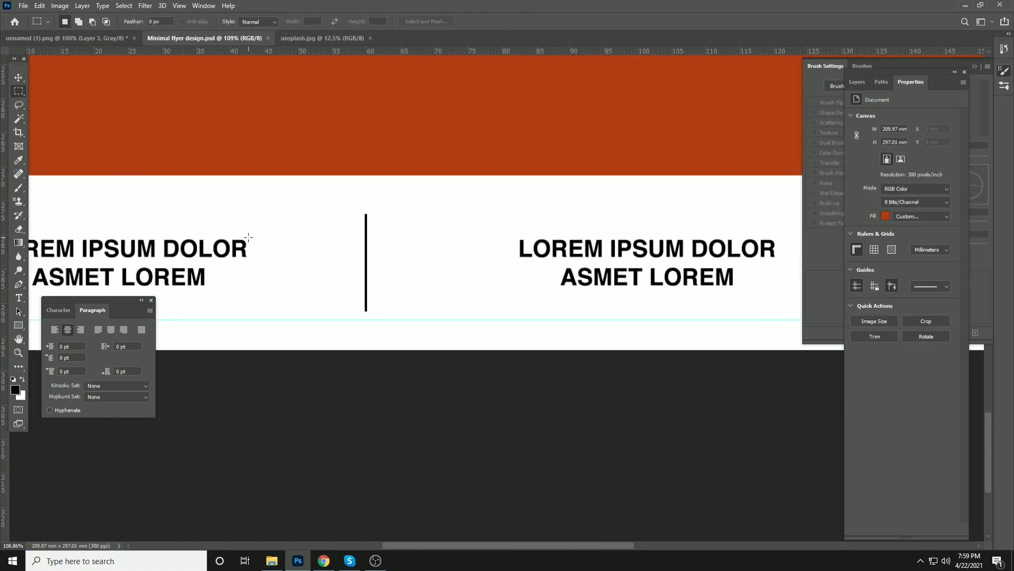
left_click_drag(249, 237, 519, 271)
left_click(19, 77)
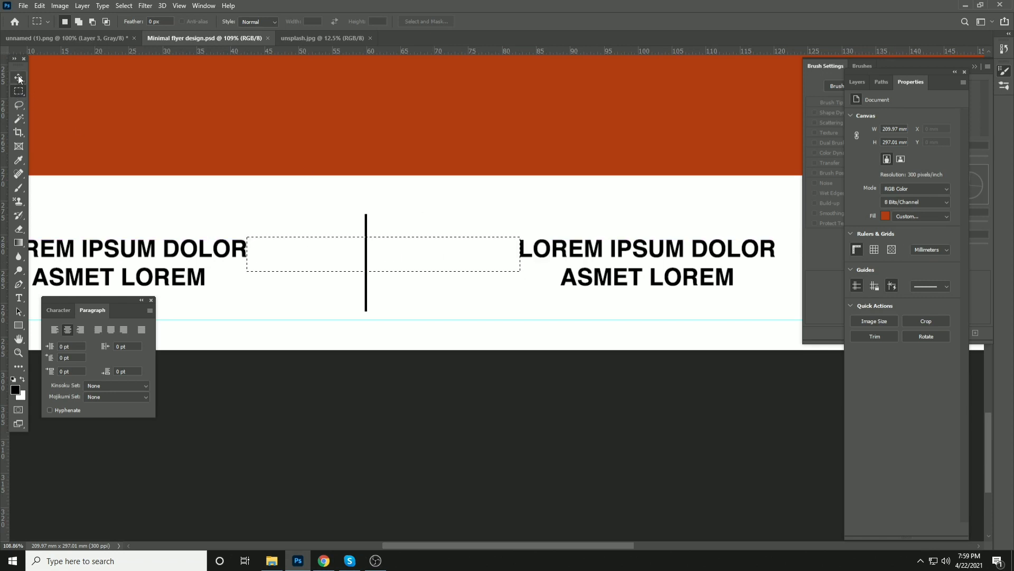
left_click(367, 216)
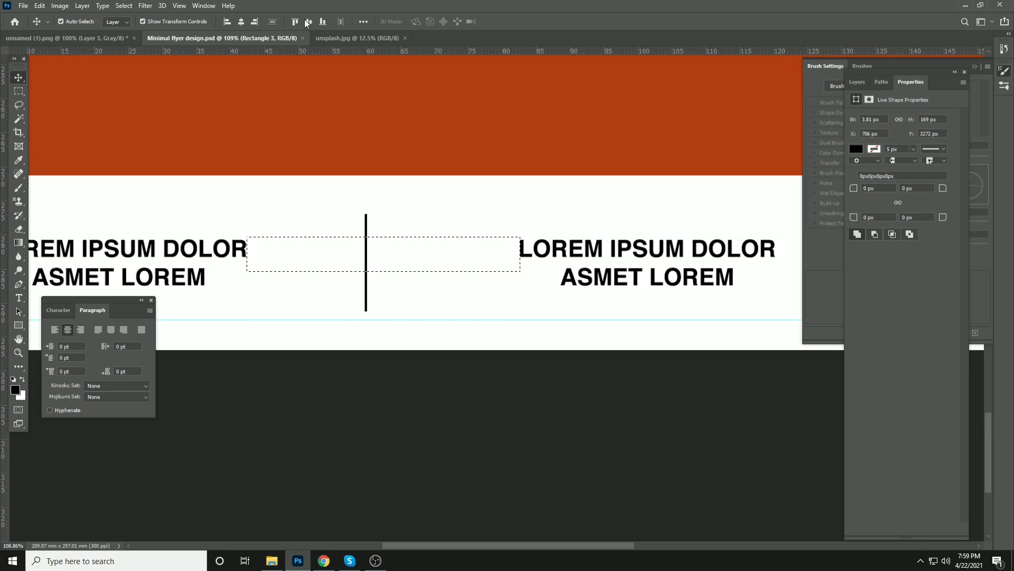
left_click(242, 22)
key("ctrl+d")
Duplicate the divider and move the copy horizontally to about X 1667 px, between the second and third footer texts, and save.
scroll(290, 231, "down", 5)
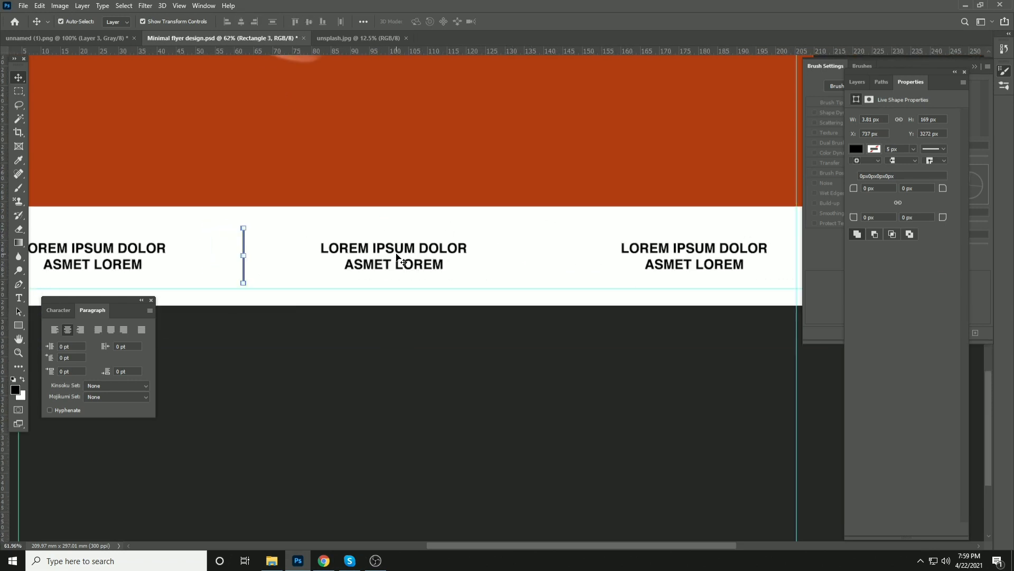
key("ctrl+j")
key("shift+Right")
key("shift+Right")
key("shift+Right")
key("shift+Right")
key("shift+Right")
key("shift+Right")
key("shift+Right")
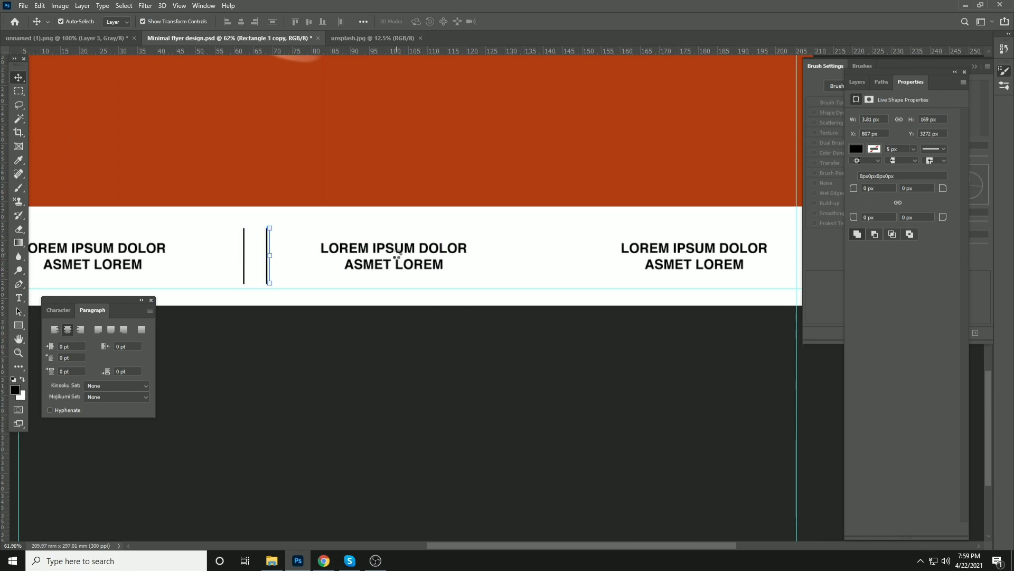
key("shift+Right")
key("shift+Right")
key("shift+Right")
key("shift+Right")
key("shift+Right")
key("shift+Right")
key("shift+Right")
key("shift+Right")
key("shift+Right")
key("shift+Right")
key("shift+Right")
key("shift+Right")
key("shift+Right")
key("shift+Right")
key("shift+Right")
key("shift+Right")
key("shift+Right")
key("shift+Right")
key("shift+Right")
key("shift+Right")
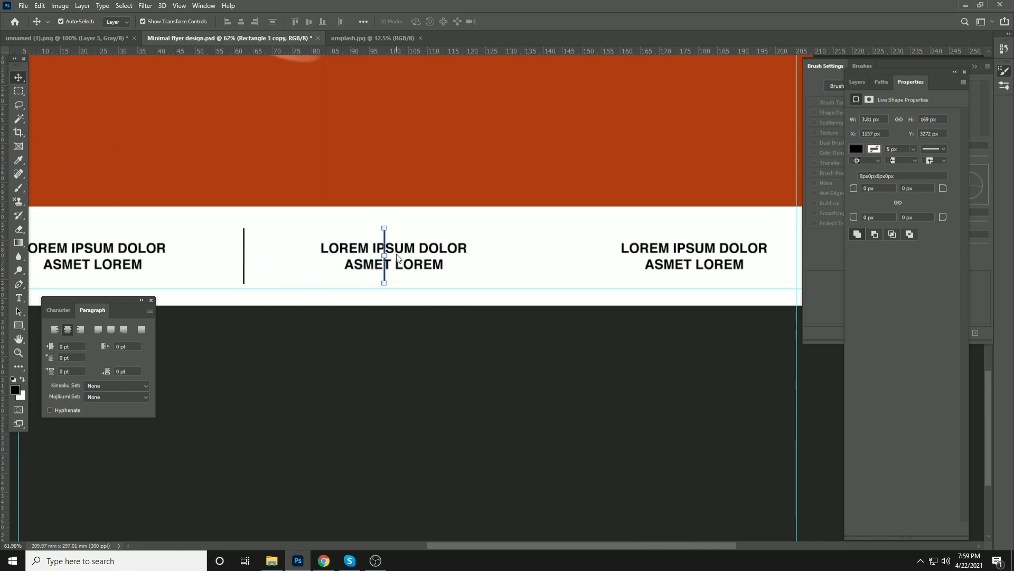
key("shift+Right")
key("shift+Right")
key("shift+Right")
key("shift+Right")
key("shift+Right")
key("shift+Right")
key("shift+Right")
key("shift+Right")
key("shift+Right")
key("shift+Right")
key("shift+Right")
key("shift+Right")
key("shift+Right")
key("shift+Right")
key("shift+Right")
key("shift+Right")
key("shift+Right")
key("shift+Right")
key("shift+Right")
key("shift+Right")
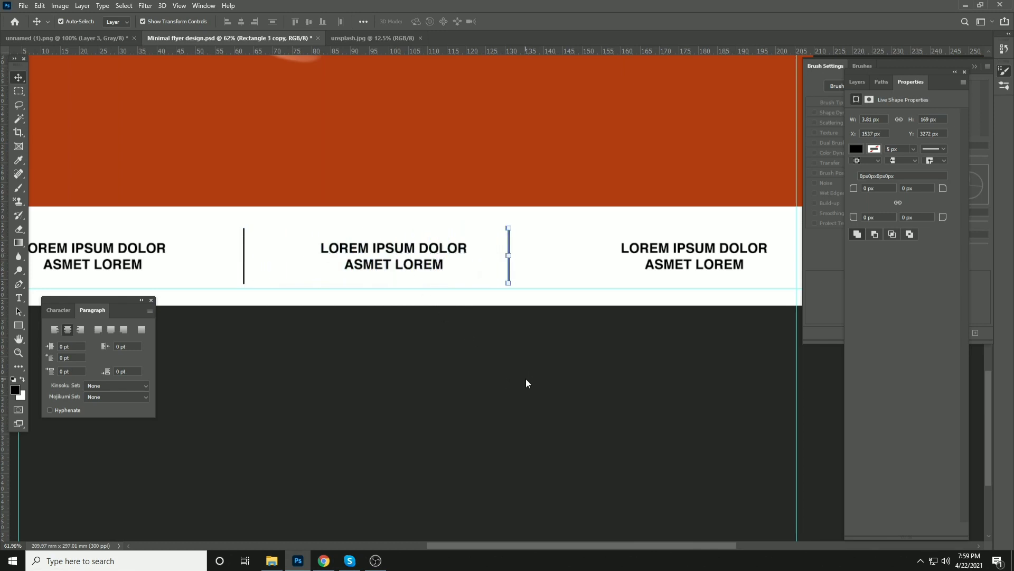
key("shift+Right")
key("shift+Right")
key("shift+Right")
key("shift+Right")
key("shift+Right")
key("shift+Right")
key("shift+Right")
key("shift+Right")
key("shift+Right")
key("shift+Right")
key("shift+Right")
key("shift+Right")
left_click(531, 386)
Center the copied divider horizontally within a rectangular selection spanning the gap between the second and third footer texts, deselect, and save.
key("m")
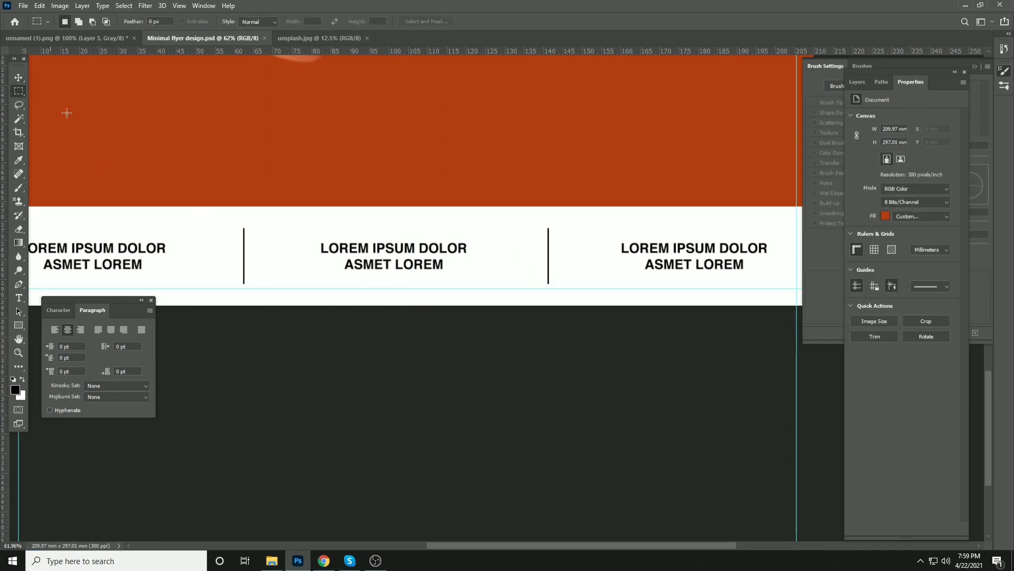
scroll(570, 260, "up", 5)
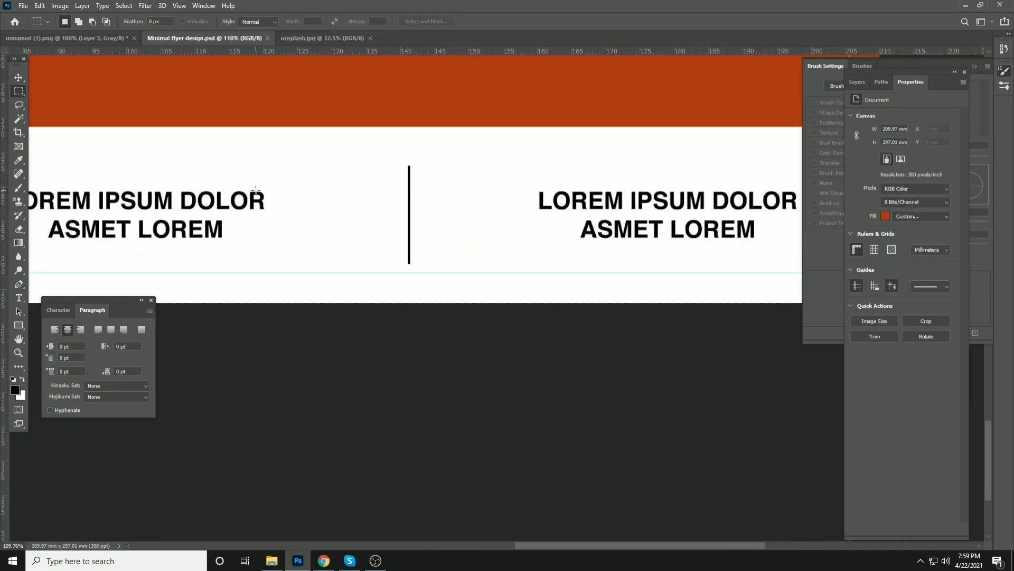
left_click_drag(265, 191, 539, 243)
key("v")
left_click(411, 169)
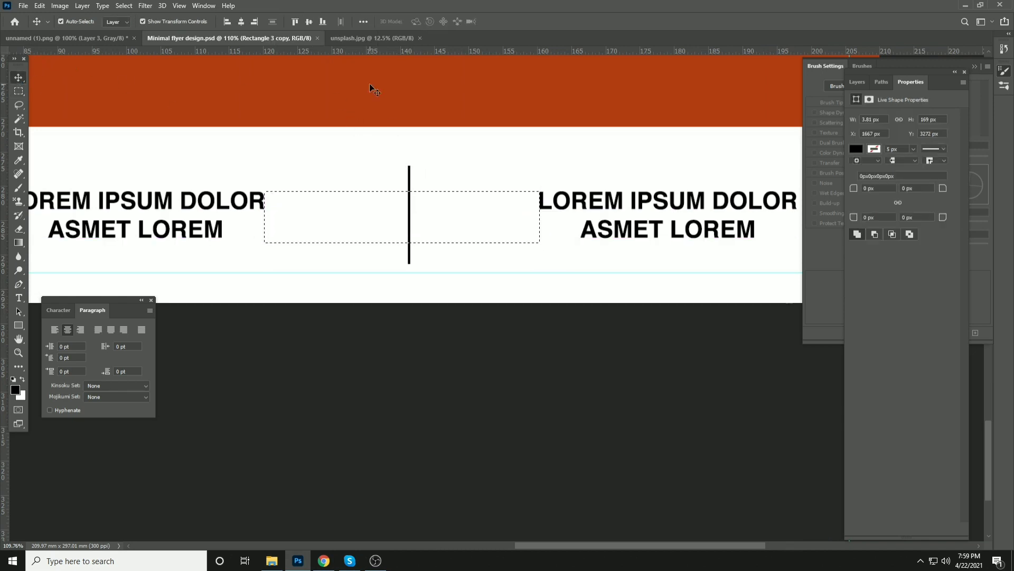
left_click(241, 21)
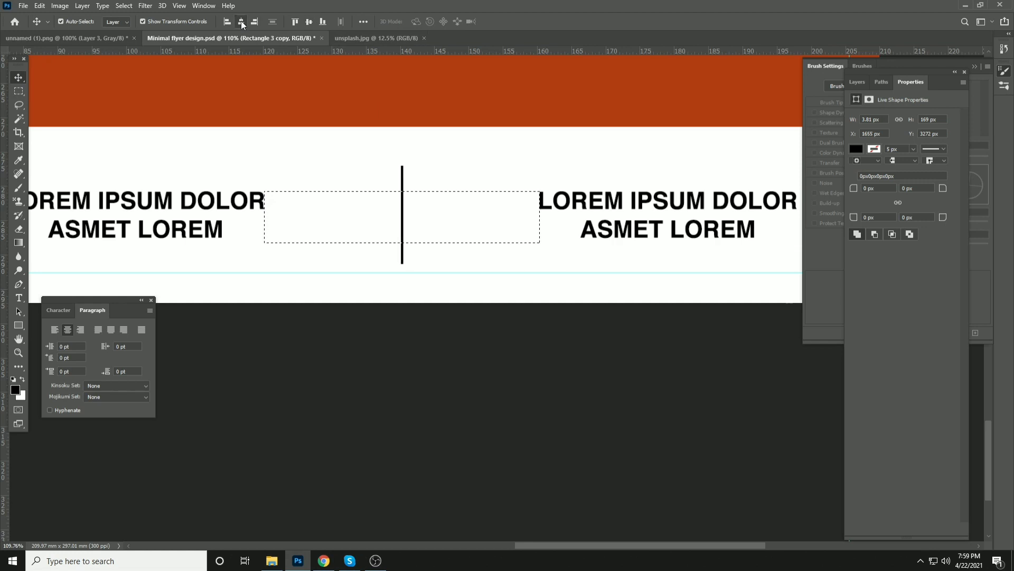
key("ctrl+d")
key("ctrl+s")
left_click(462, 366, "ctrl")
Set the second line "ASMET LOREM" of the first footer text to Helvetica Regular.
scroll(413, 176, "down", 7)
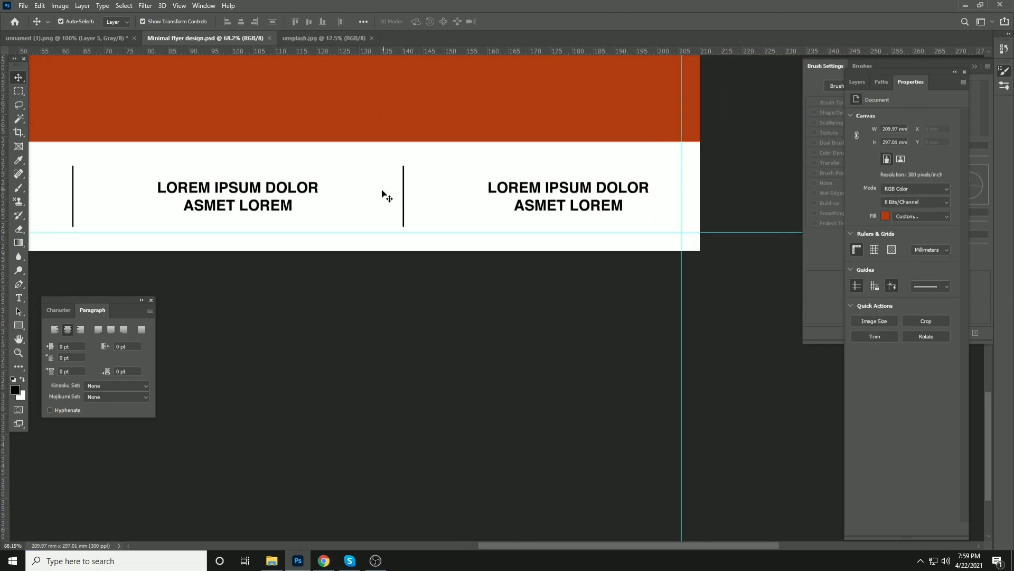
scroll(330, 202, "down", 2)
left_click_drag(310, 199, 418, 191)
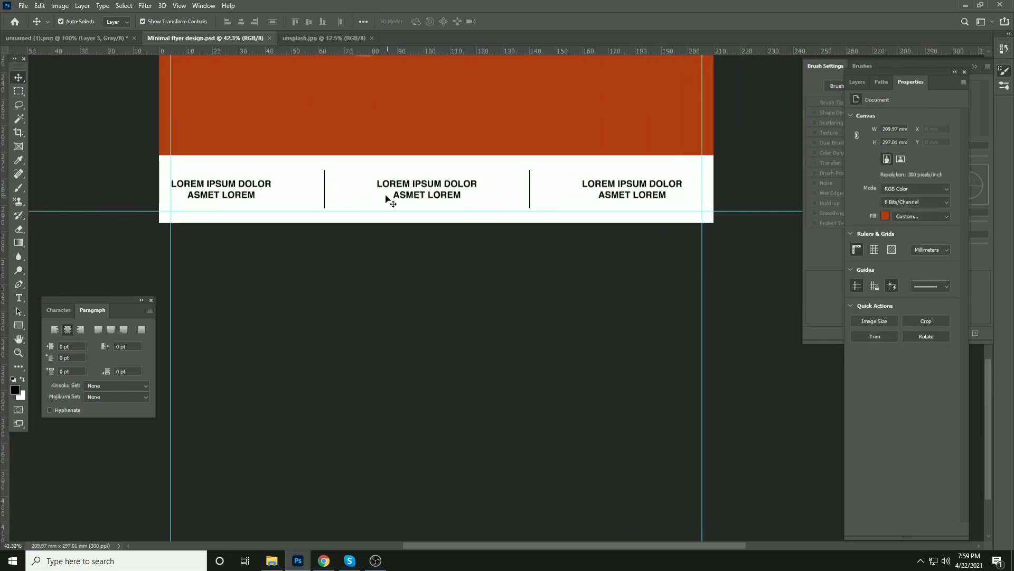
key("t")
left_click_drag(187, 195, 280, 195)
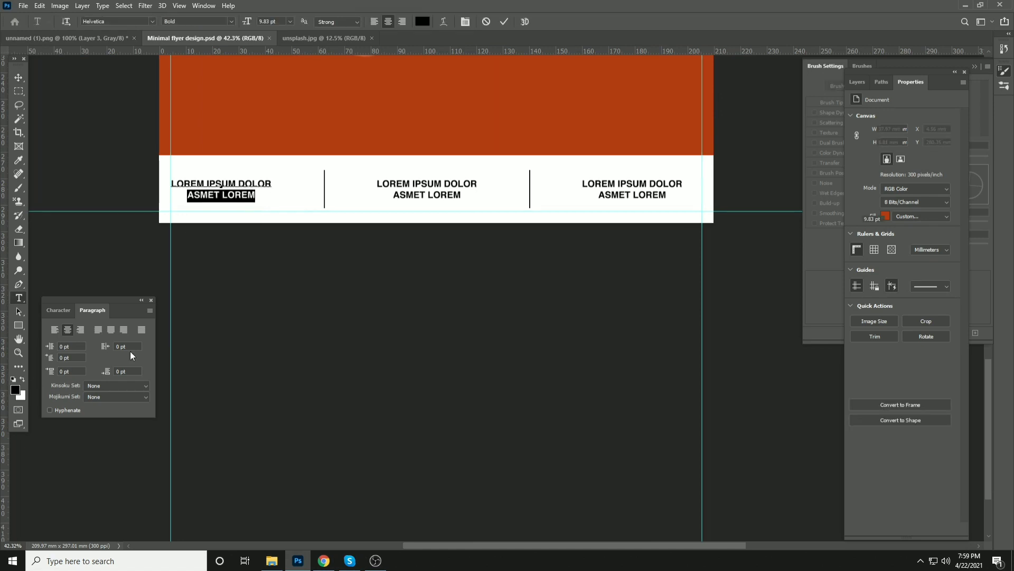
left_click(63, 311)
left_click(142, 330)
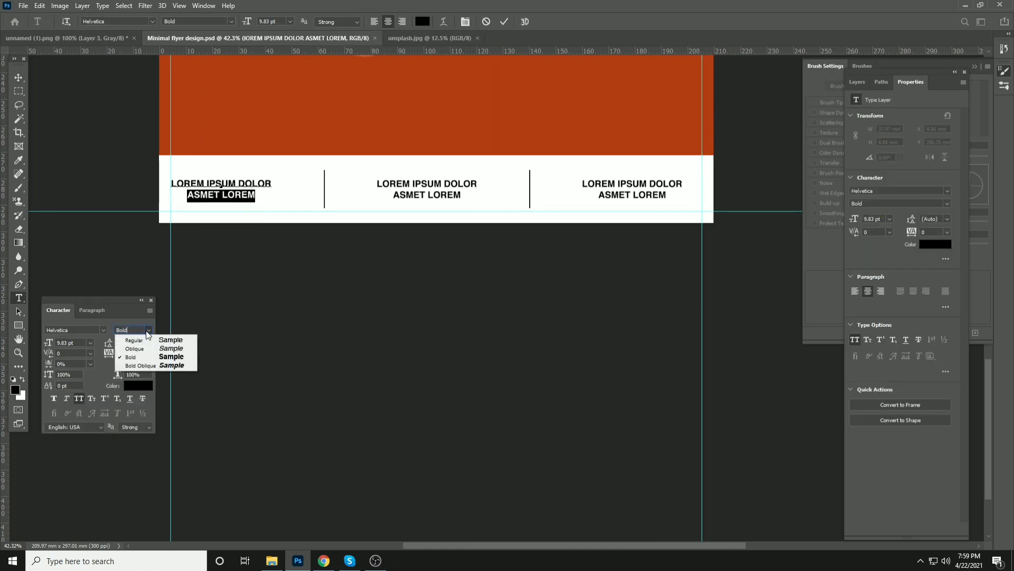
left_click(129, 337)
left_click(19, 78)
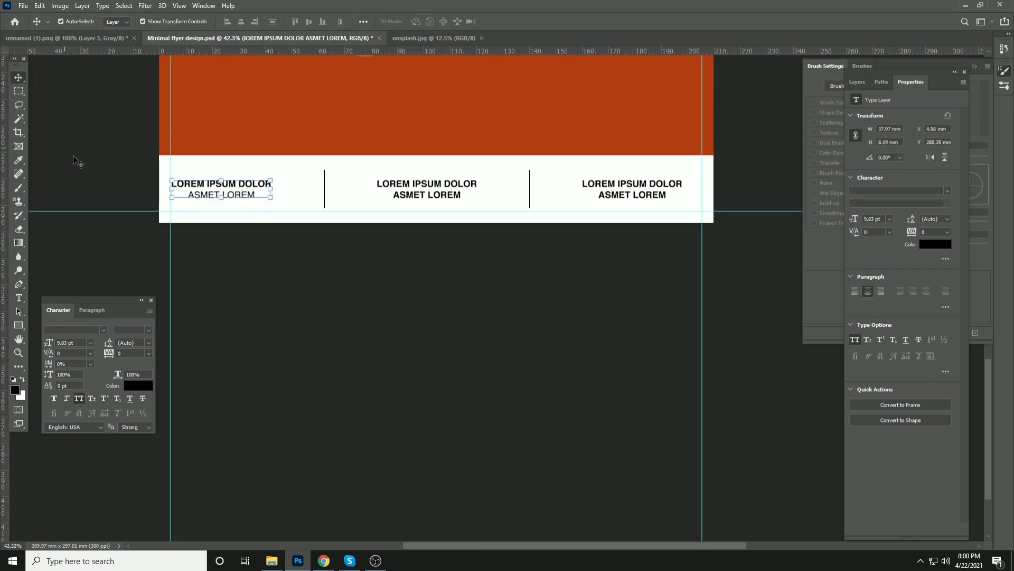
Set the second line "ASMET LOREM" of the middle footer text to Helvetica Regular, and save.
key("t")
left_click_drag(396, 196, 482, 195)
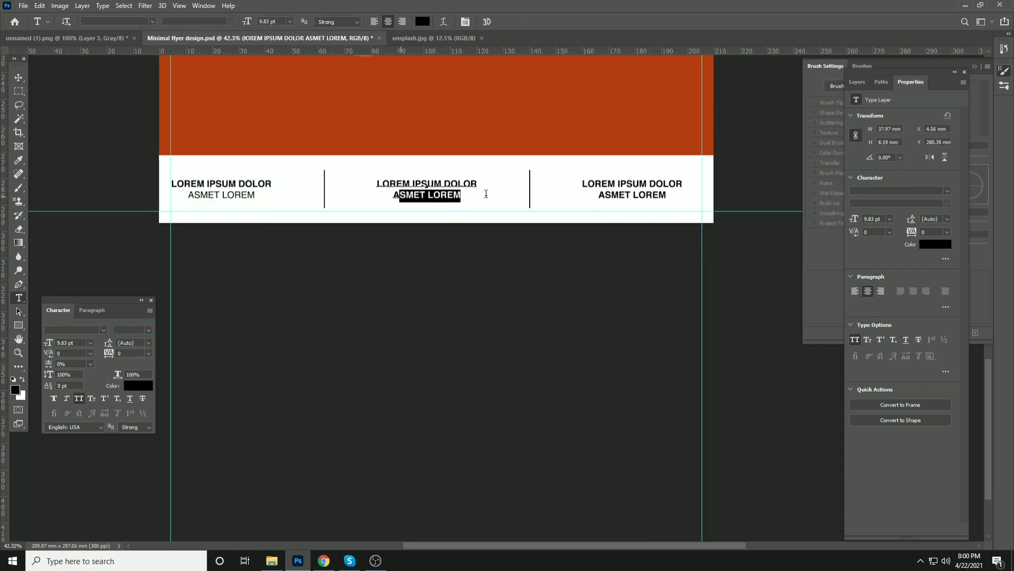
left_click_drag(395, 197, 471, 197)
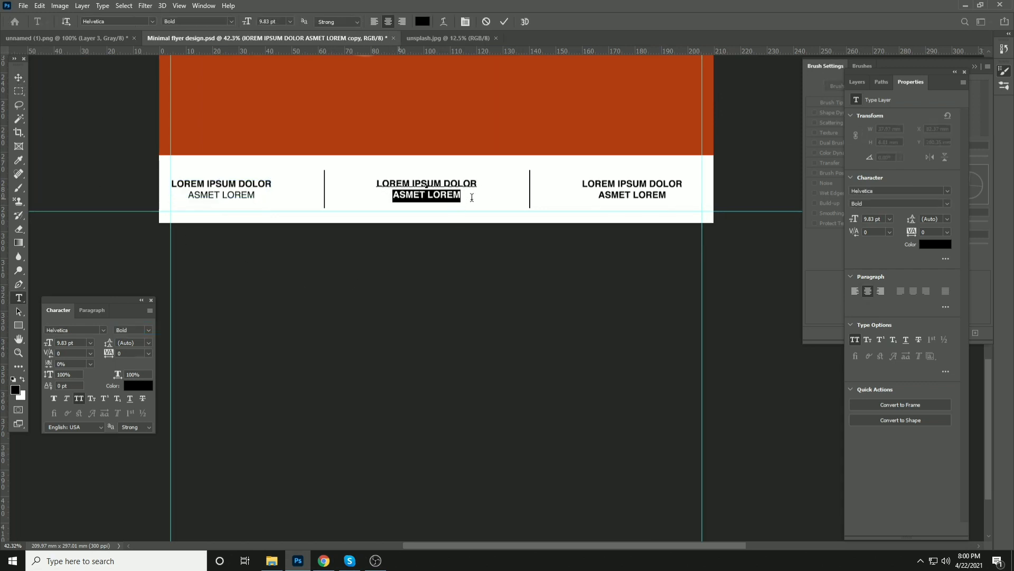
left_click(148, 330)
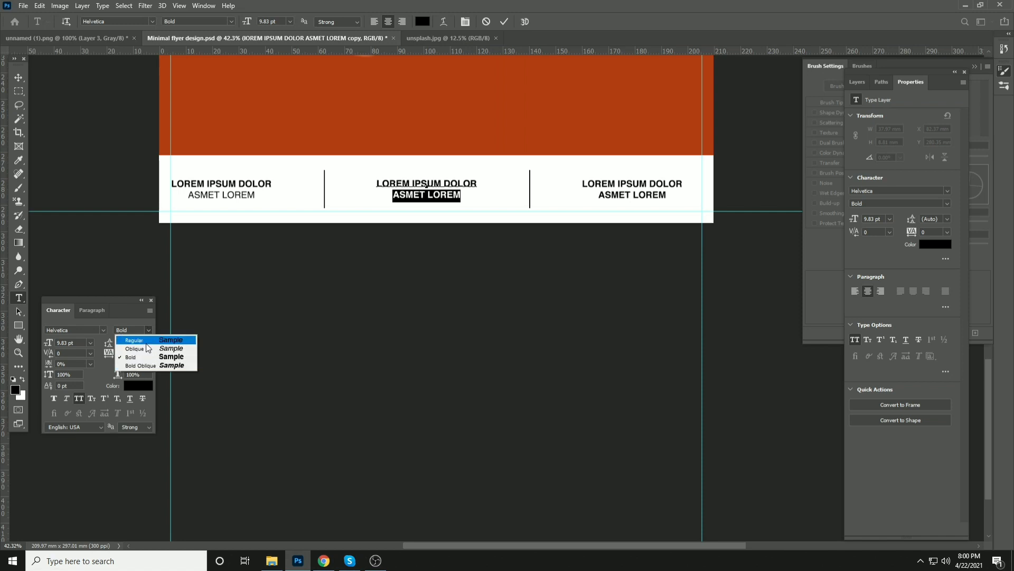
left_click(132, 336)
left_click(18, 77)
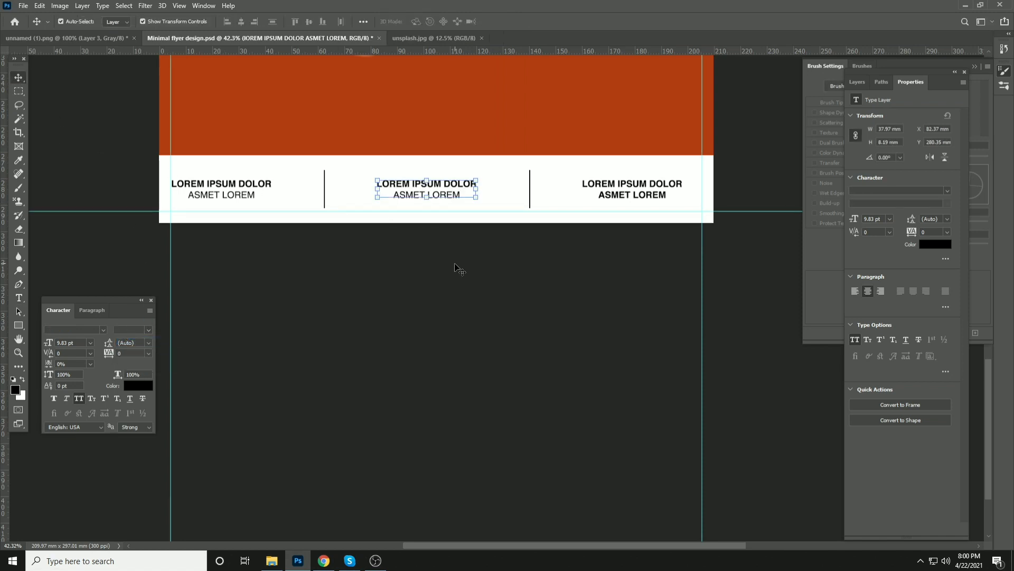
left_click(470, 280)
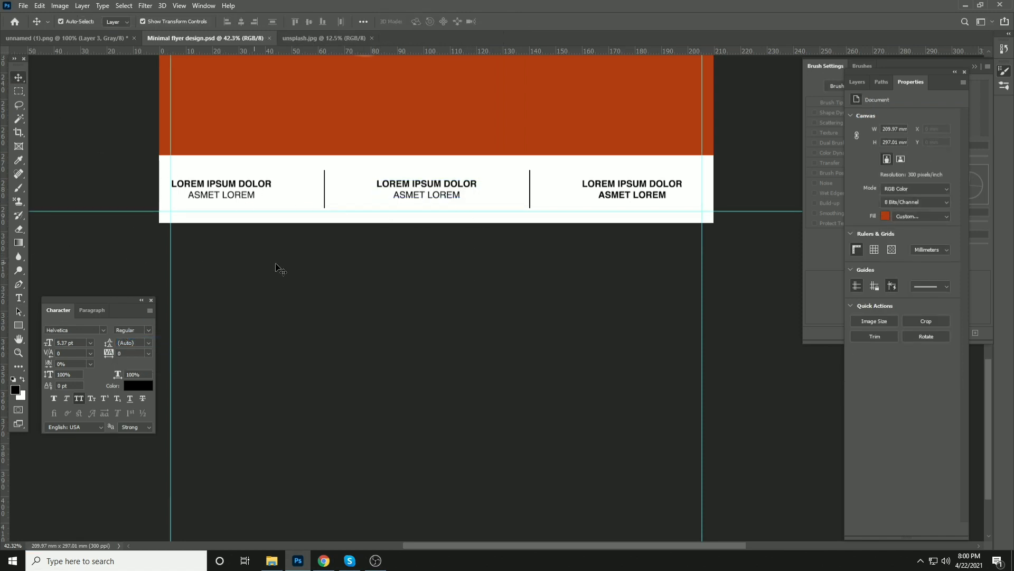
Set the second line "ASMET LOREM" of the third footer text to Helvetica Regular, and save.
key("t")
left_click_drag(599, 194, 711, 195)
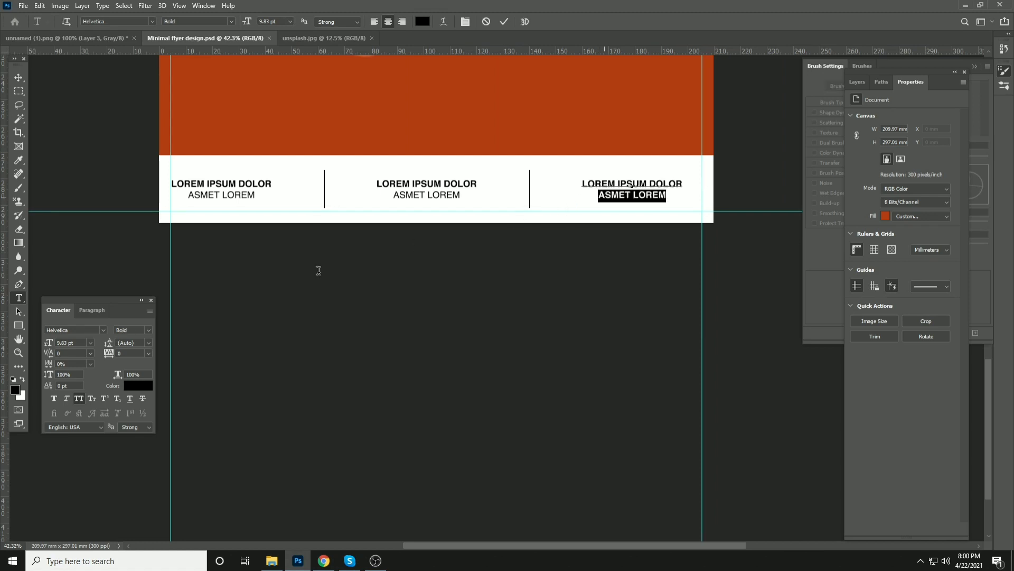
left_click(153, 330)
left_click(142, 340)
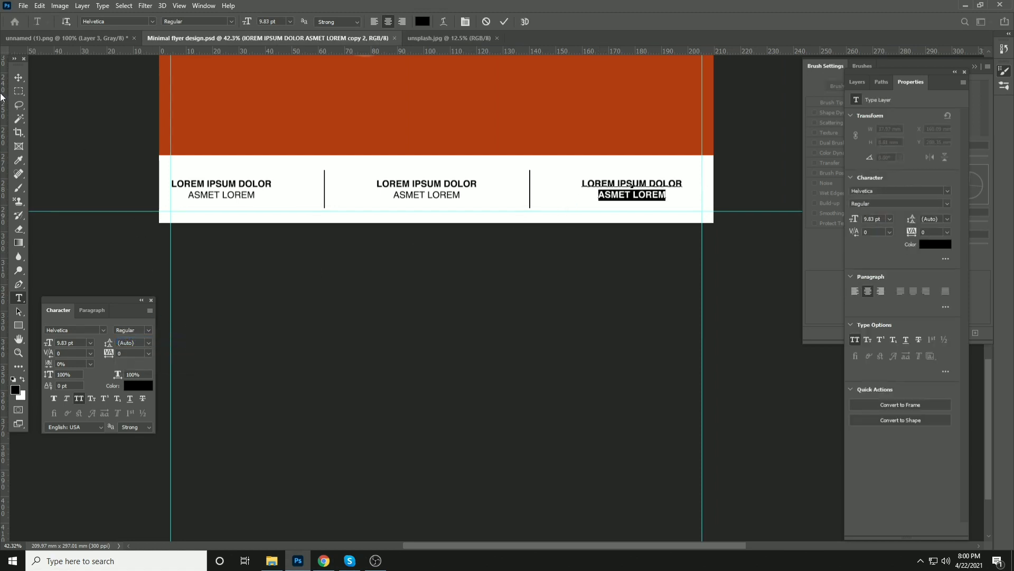
left_click(19, 77)
Add an Inner Shadow to the "DREN" text with Multiply blending, 42% opacity, 90° angle, 4 px distance and 29 px size.
scroll(308, 280, "down", 3)
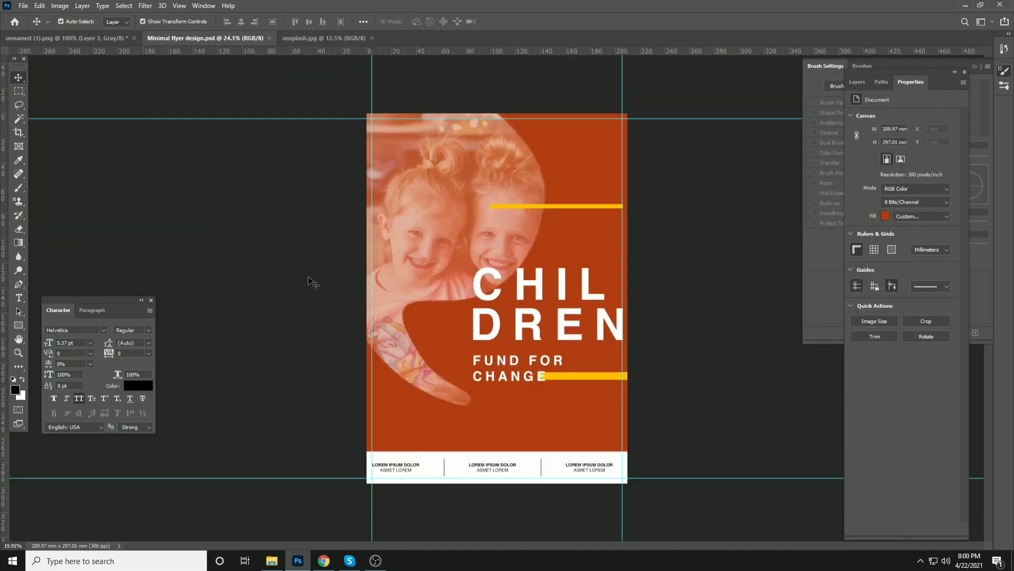
scroll(638, 313, "up", 4)
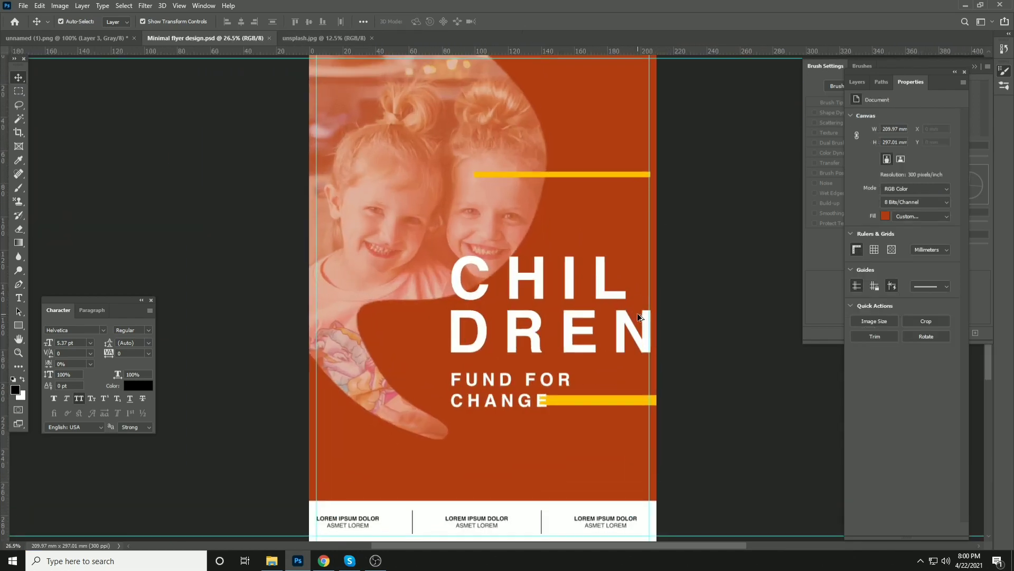
left_click_drag(603, 289, 522, 222)
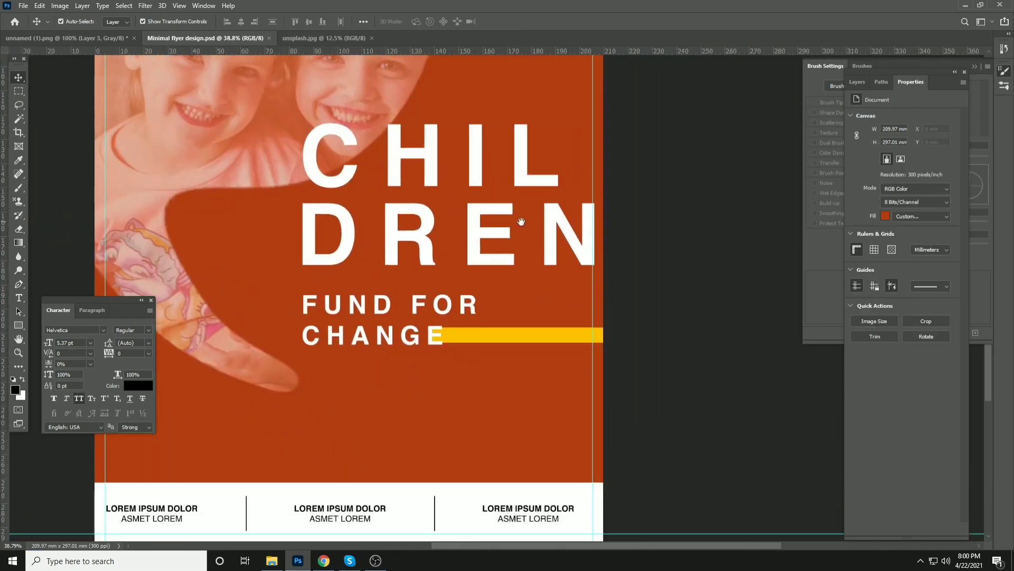
left_click(429, 220)
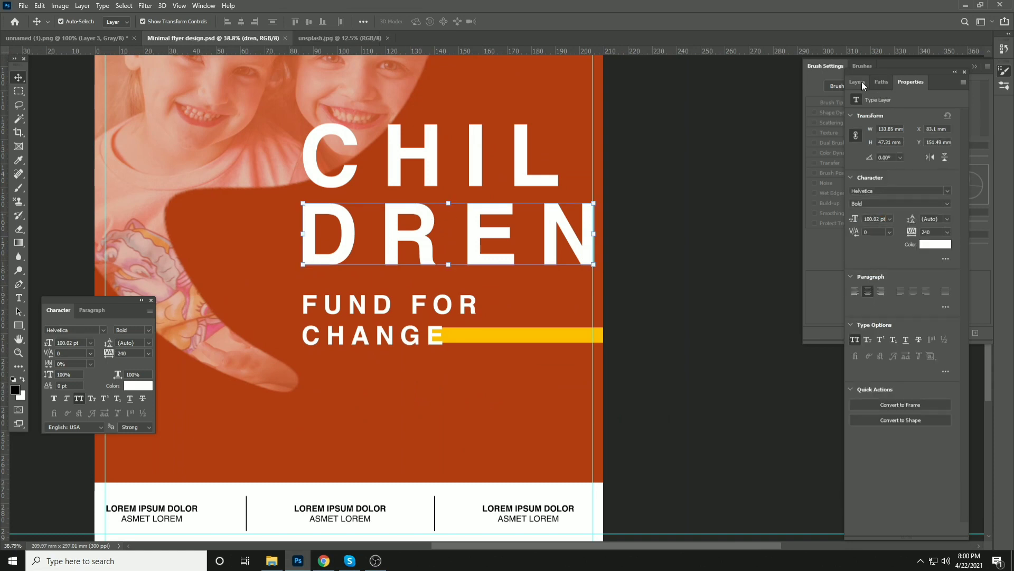
left_click(857, 82)
double_click(943, 299)
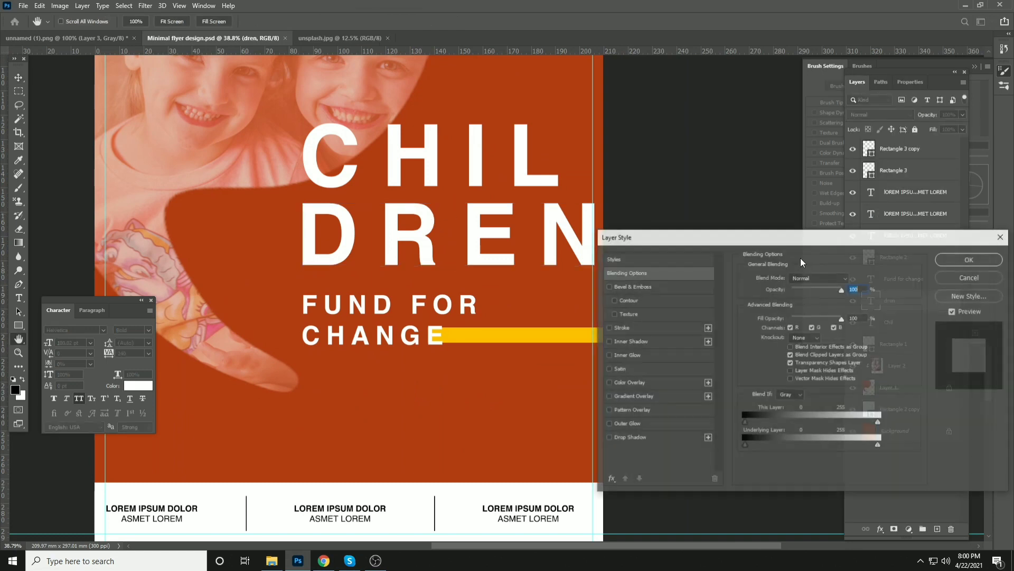
left_click(648, 340)
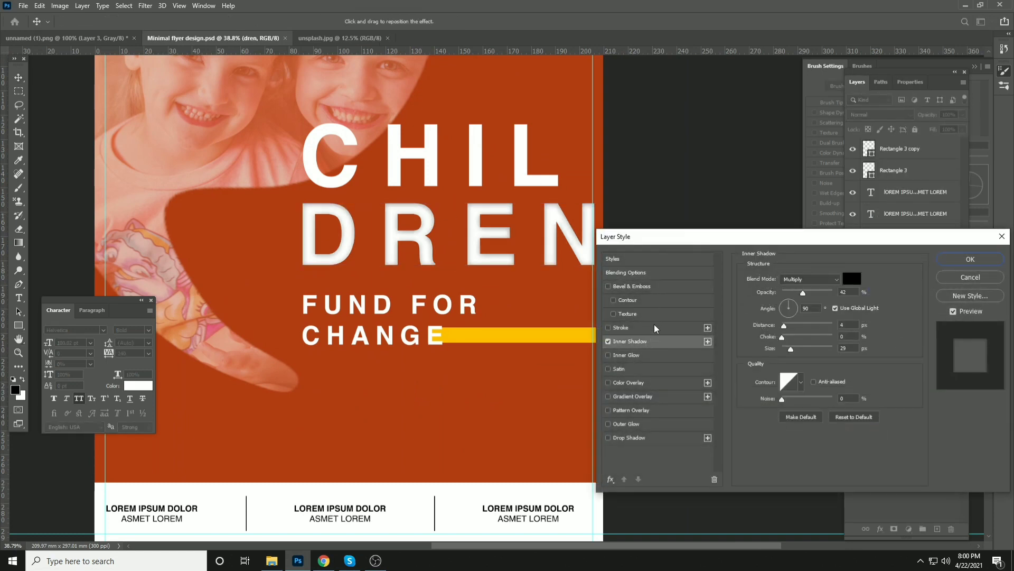
left_click(962, 264)
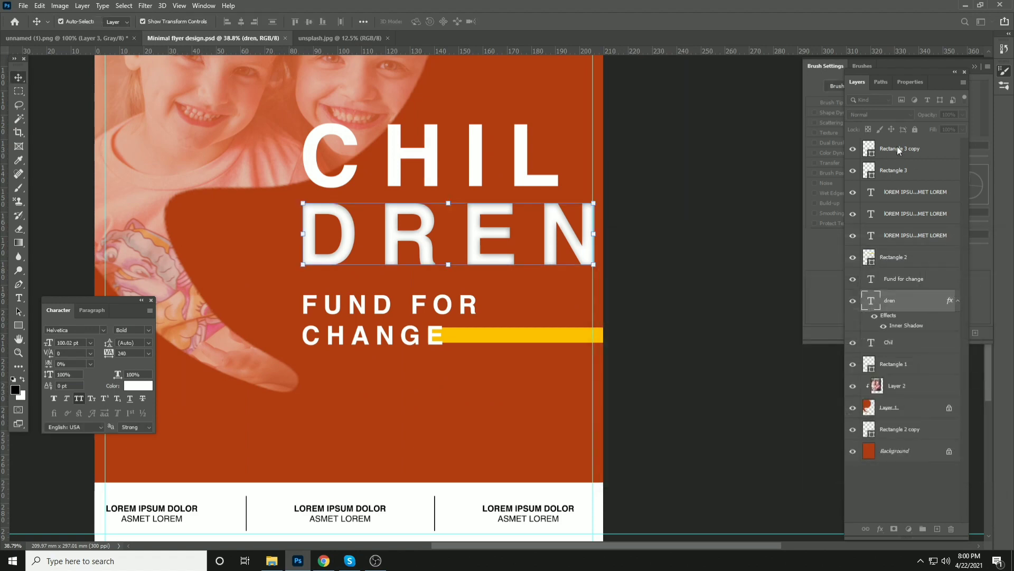
Copy the inner shadow layer style from "DREN" to the "CHIL" text and deselect.
right_click(911, 300)
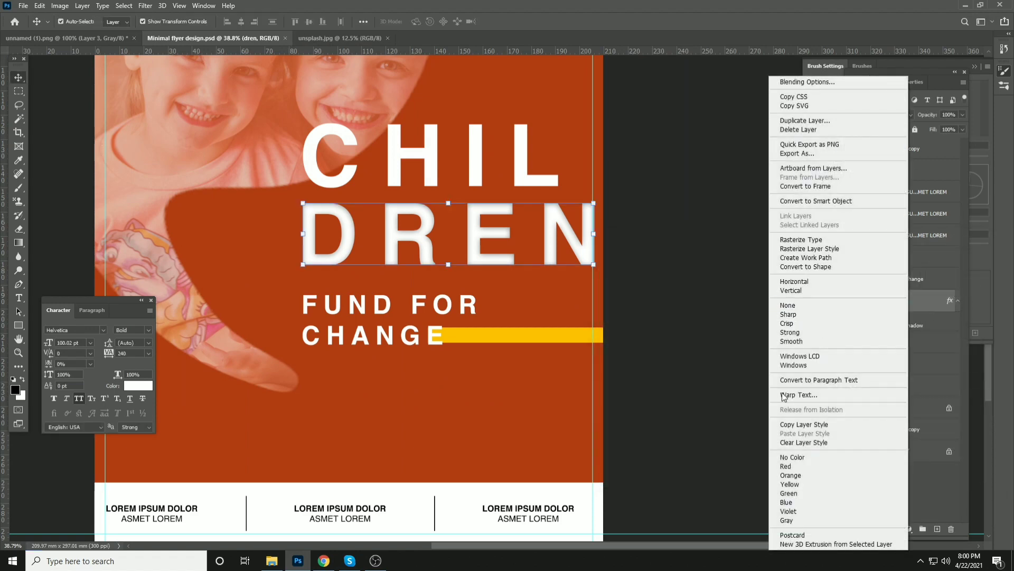
left_click(804, 424)
left_click(538, 157)
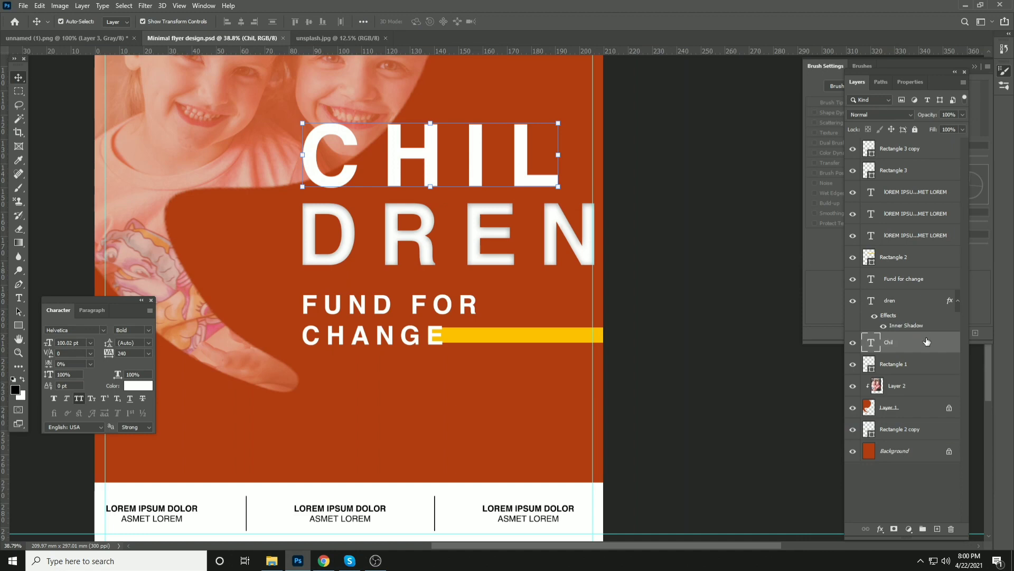
right_click(926, 341)
left_click(824, 435)
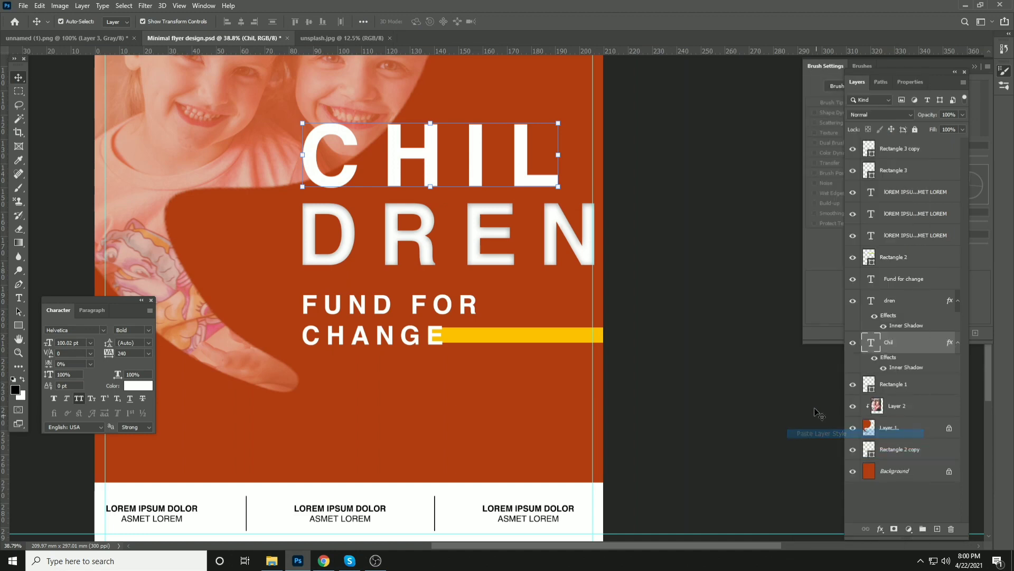
left_click(725, 249, "ctrl")
scroll(726, 250, "down", 5)
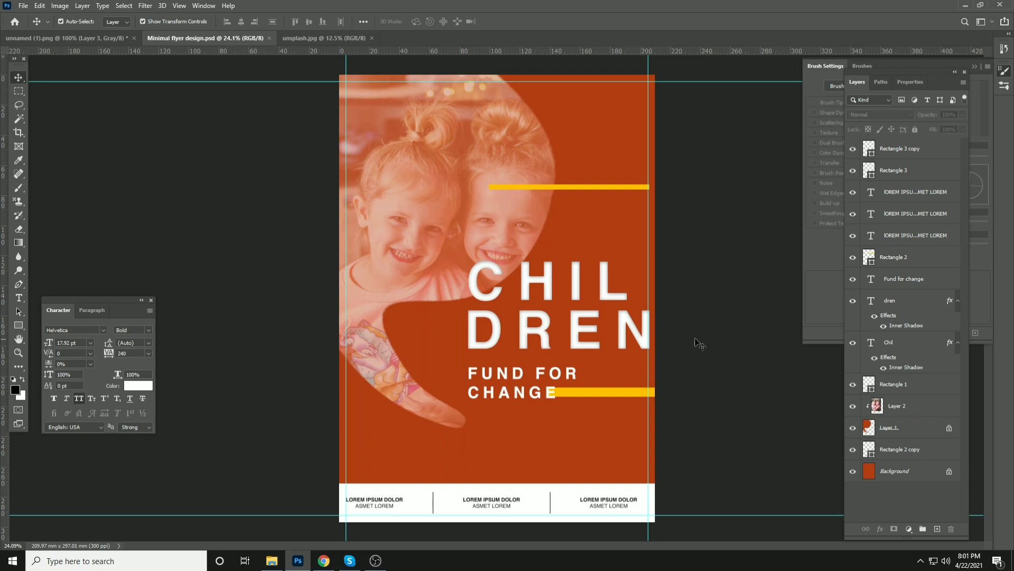
Draw a circle about 309 px in diameter beneath "CHANGE", fill it white, deselect and save.
scroll(507, 469, "up", 4)
left_click_drag(509, 444, 514, 314)
left_click_drag(21, 325, 46, 335)
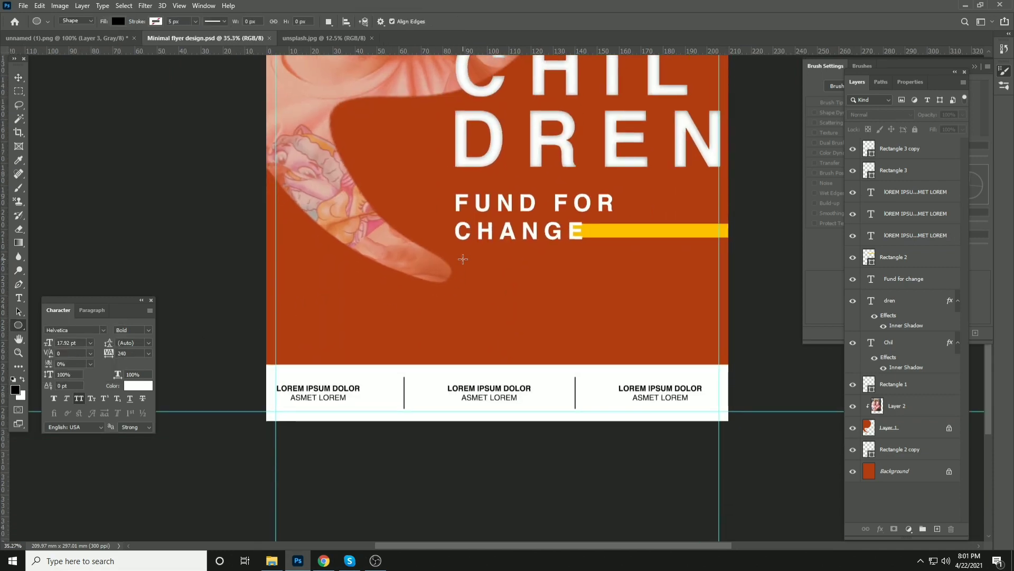
left_click_drag(463, 259, 519, 315)
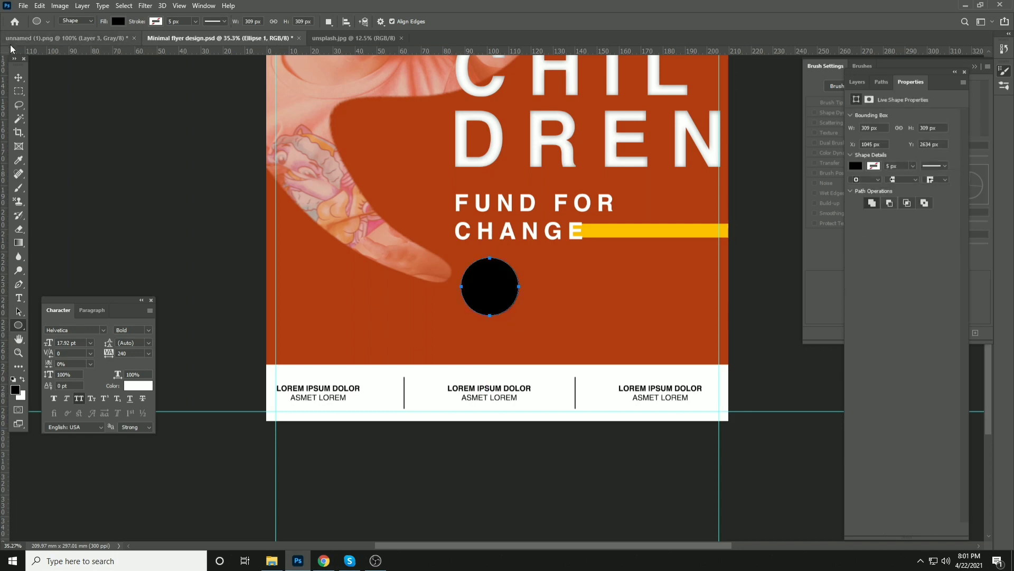
left_click(18, 77)
key("ctrl+s")
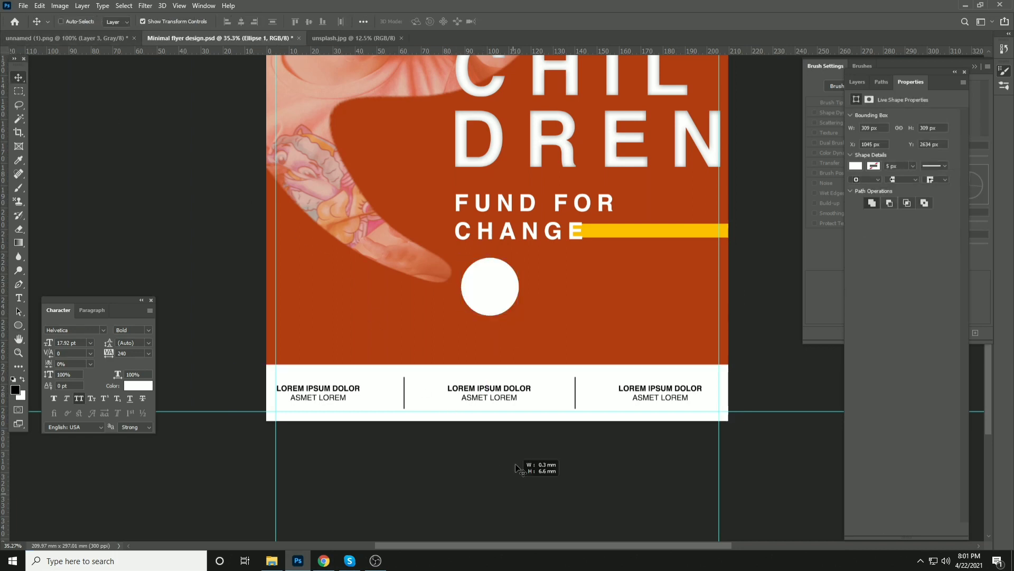
scroll(464, 271, "down", 2)
key("ctrl+s")
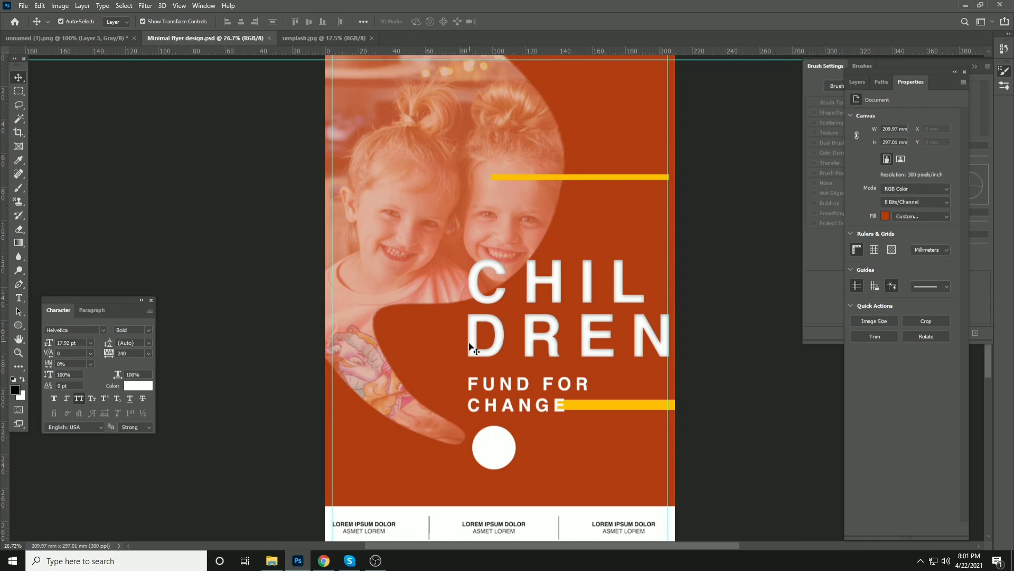
Duplicate the middle footer text into the flyer's upper-right area and recolor the copy white.
left_click_drag(494, 528, 617, 85)
scroll(616, 85, "up", 4)
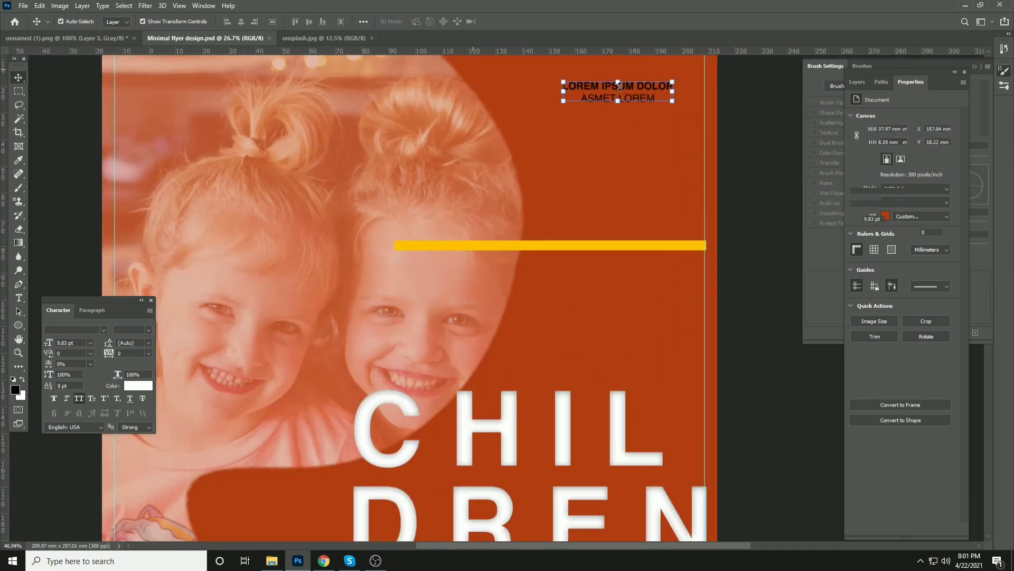
left_click(681, 94)
scroll(653, 72, "up", 5)
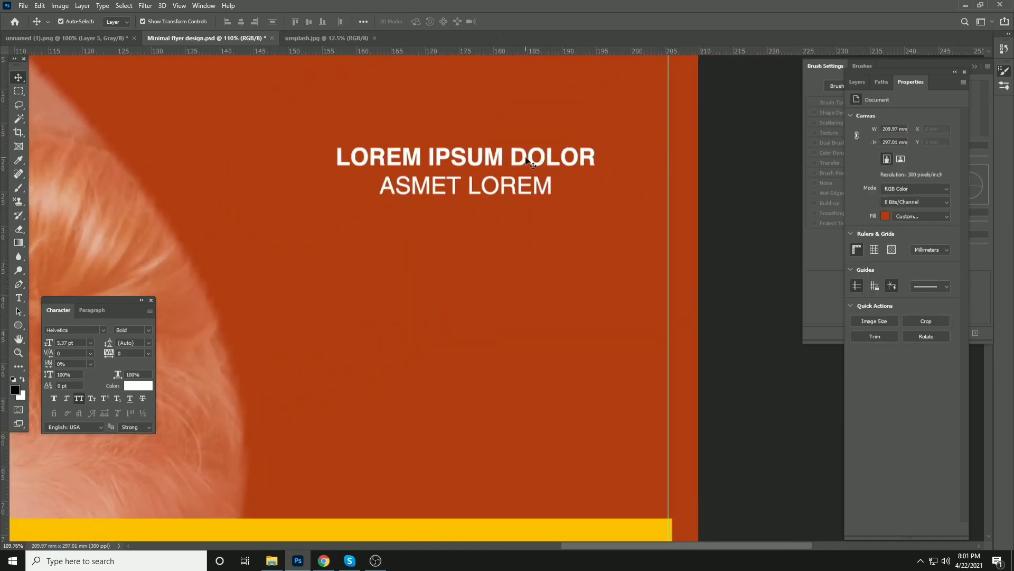
Break "DOLOR" onto its own line in the white text copy and right-align the paragraph.
double_click(527, 161)
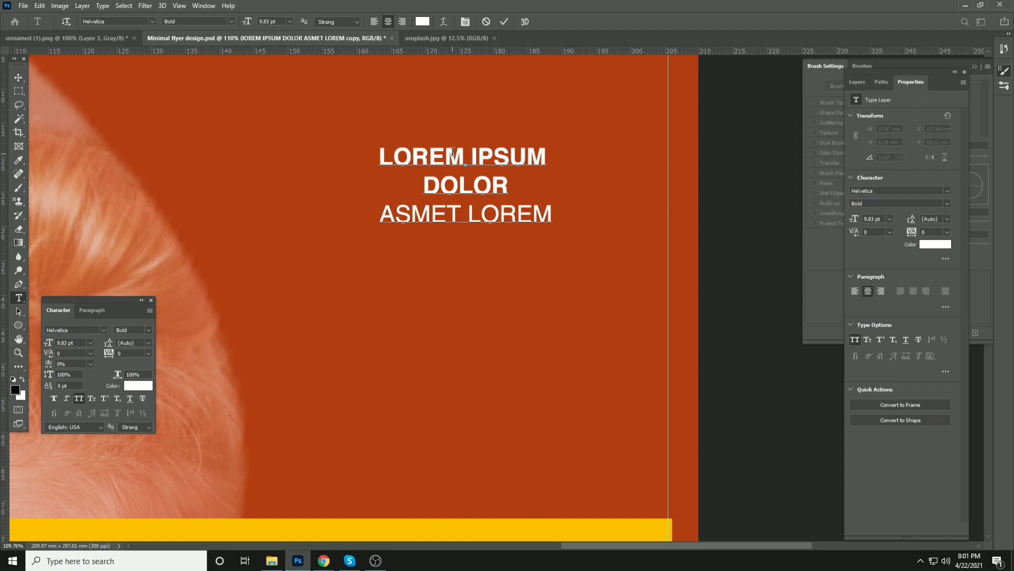
left_click(19, 78)
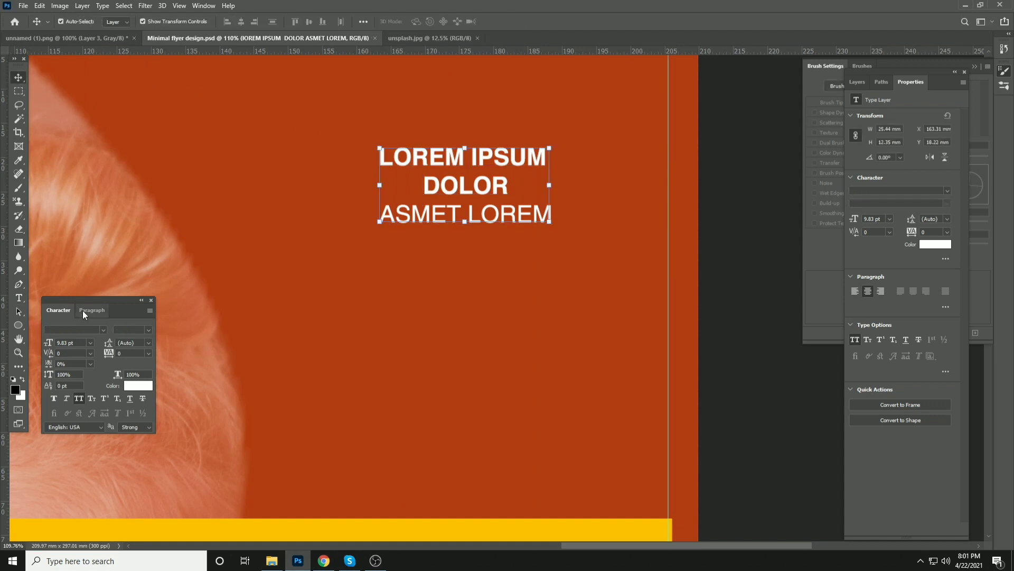
left_click(85, 311)
left_click(81, 329)
Remove the trailing space after "LOREM IPSUM" and move the text into the corner of the top and right margin guides.
left_click_drag(502, 168, 438, 263)
key("t")
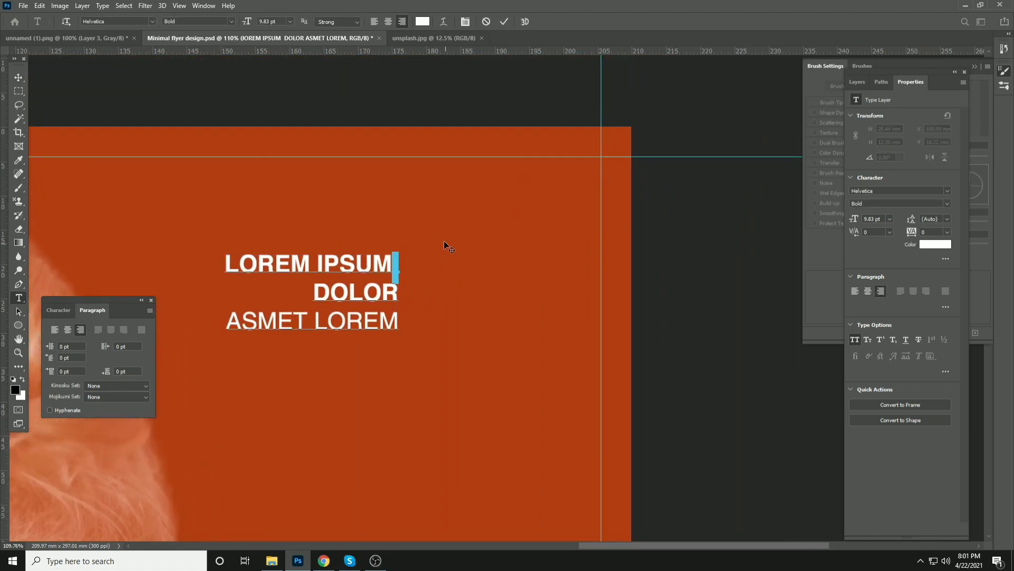
key("BackSpace")
left_click(19, 77)
left_click_drag(371, 270, 574, 173)
left_click(738, 233)
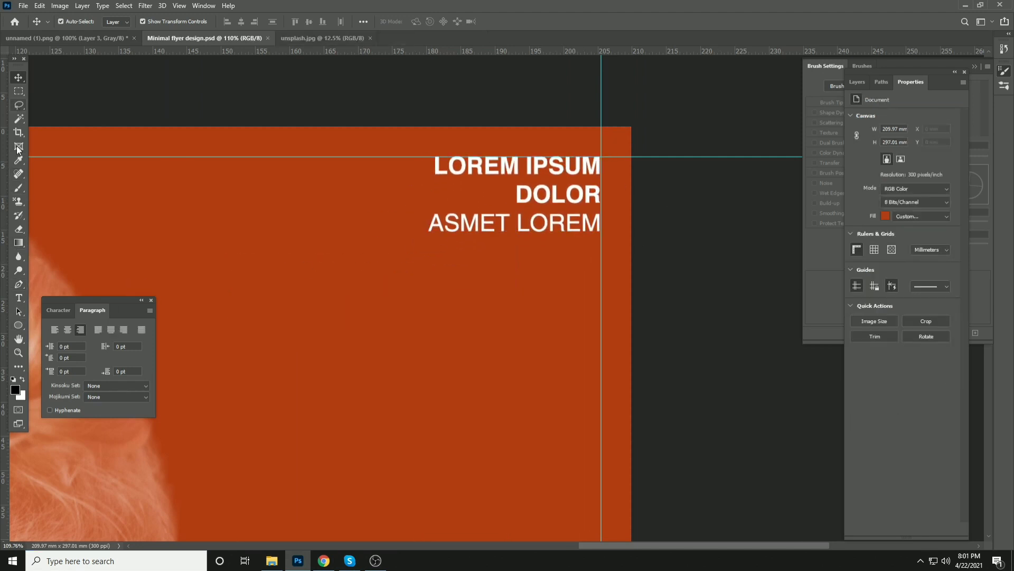
Draw a thin rectangle about 229 by 19 px under the corner text, ending at the right margin guide.
left_click(19, 325)
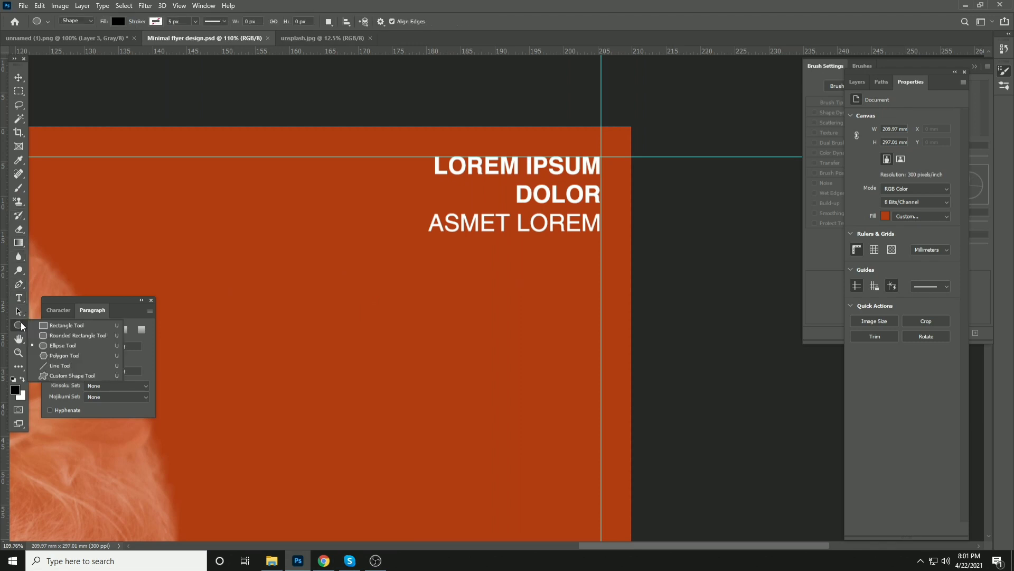
left_click(36, 322)
left_click_drag(469, 248, 601, 258)
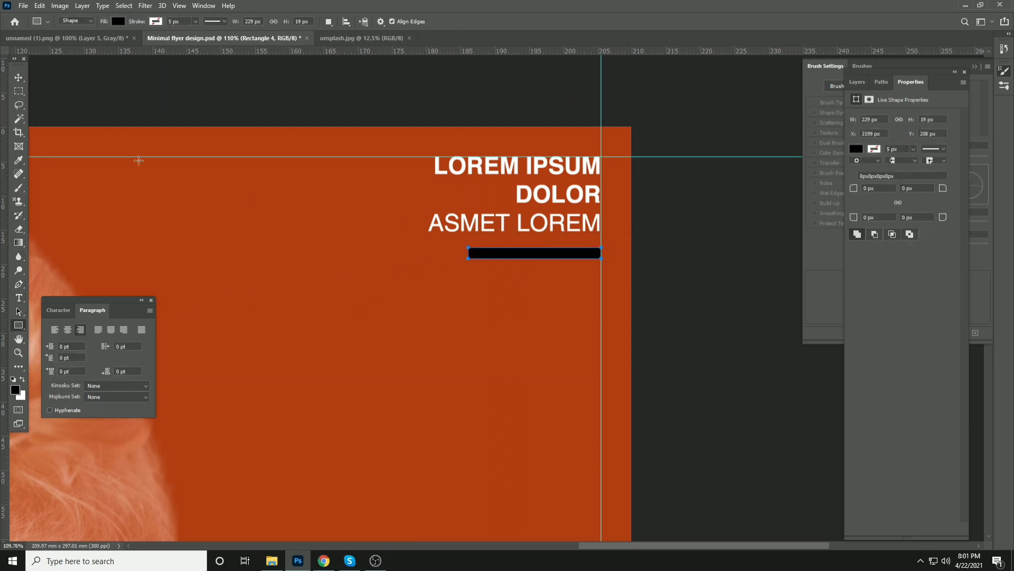
left_click(22, 82)
Fill the small rectangle with the yellow sampled from the existing bar, deselect and save.
scroll(282, 190, "down", 5)
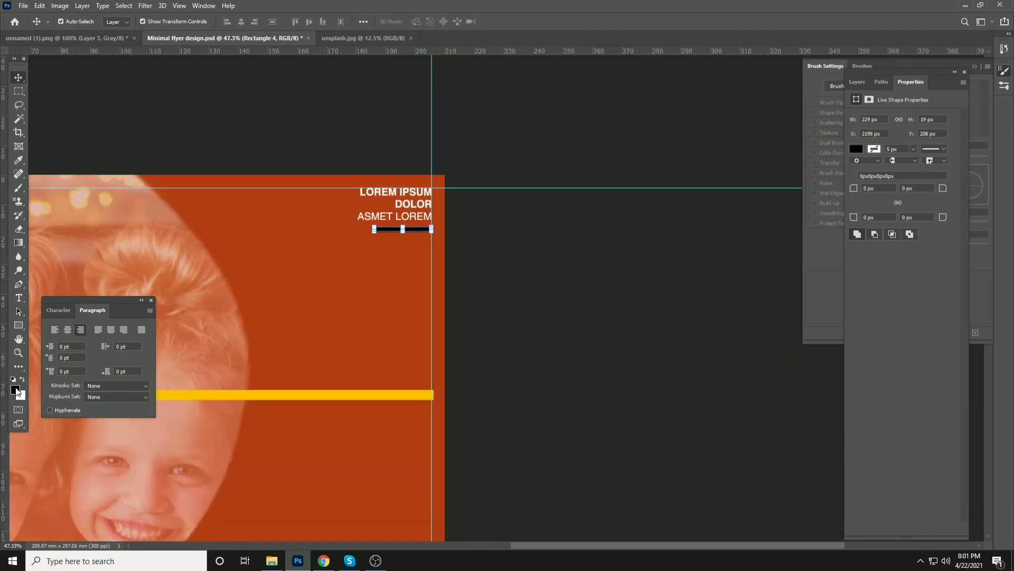
left_click(15, 390)
left_click(165, 395)
left_click(447, 362)
left_click(552, 259)
scroll(523, 251, "down", 5)
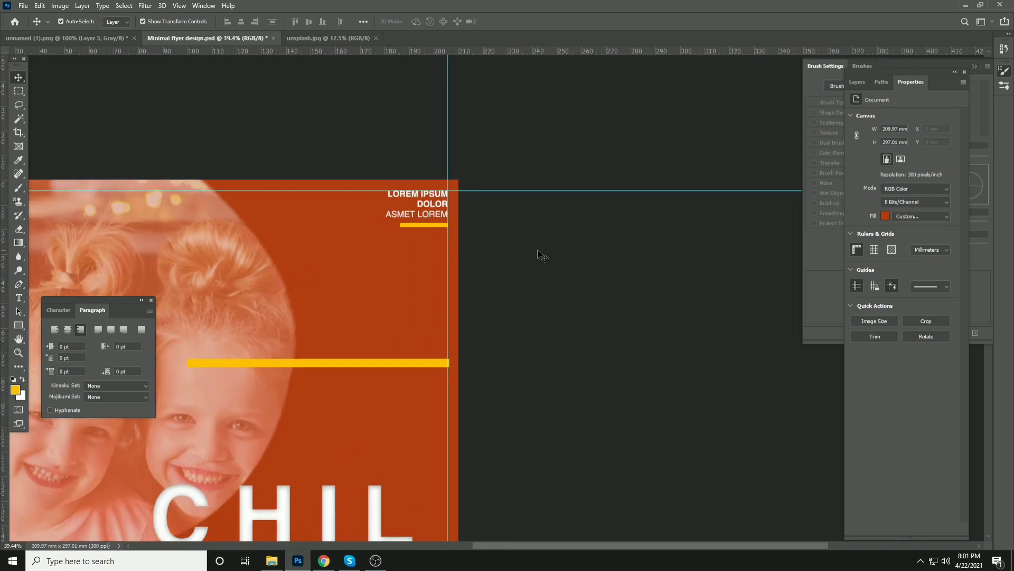
key("ctrl+s")
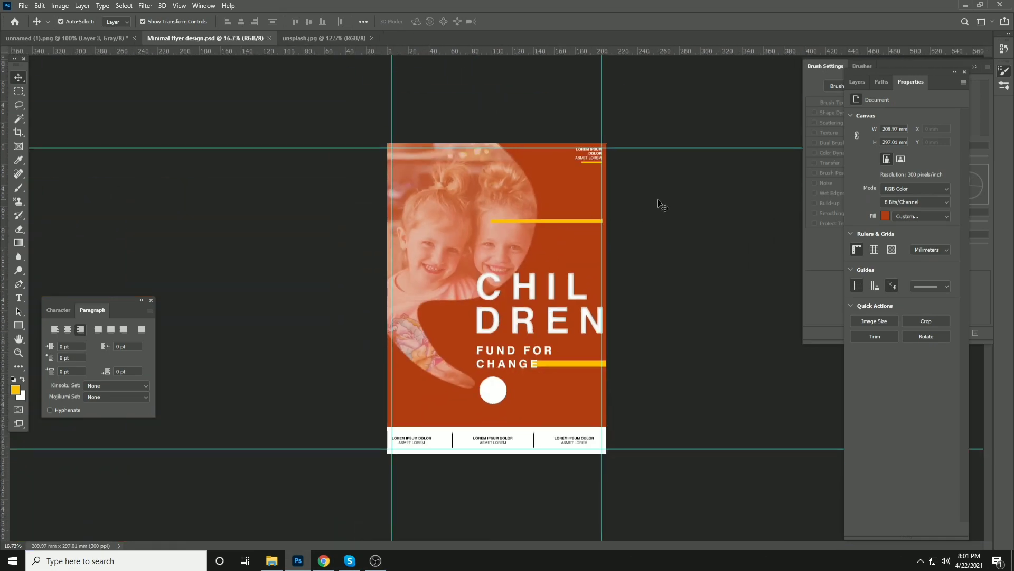
Duplicate the corner text into the empty area above the footer and join "DOLOR" and "ASMET LOREM" on one line.
scroll(648, 204, "up", 3)
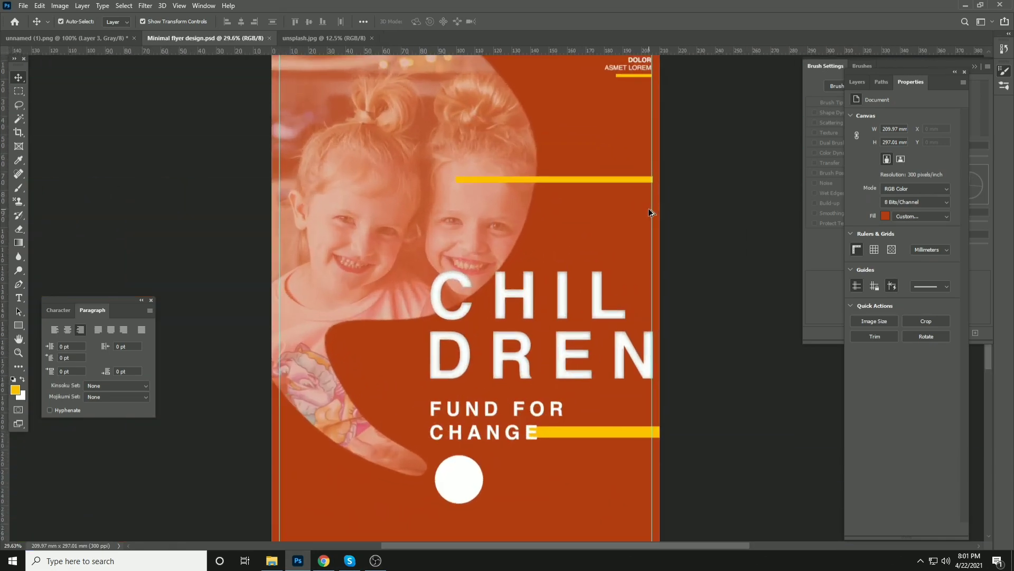
scroll(635, 211, "down", 3)
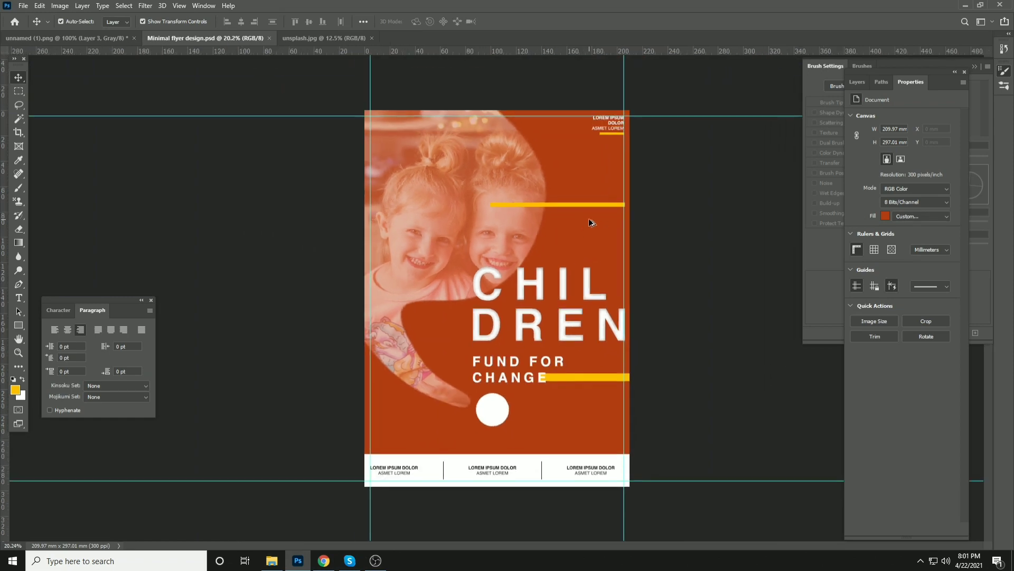
left_click_drag(604, 127, 583, 429)
scroll(582, 429, "up", 5)
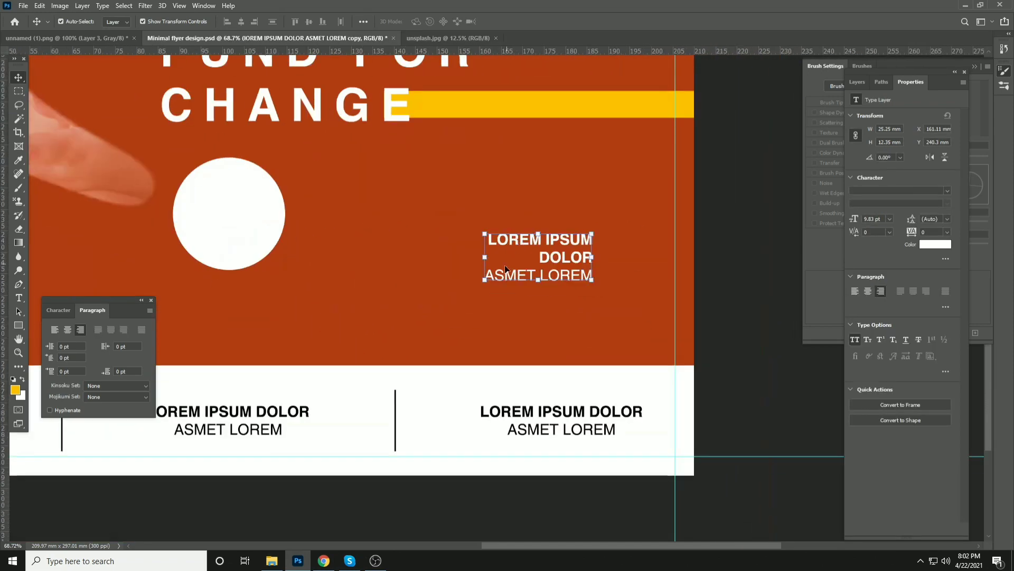
key("t")
left_click(489, 276)
key("BackSpace")
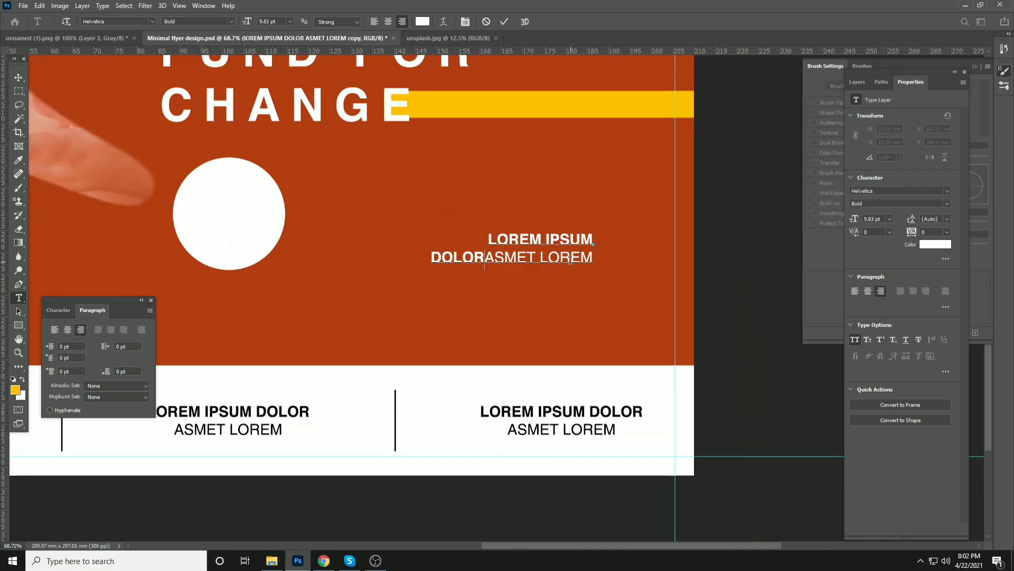
left_click(19, 79)
Set the duplicated two-line text to Helvetica Regular with 580 tracking.
left_click(59, 310)
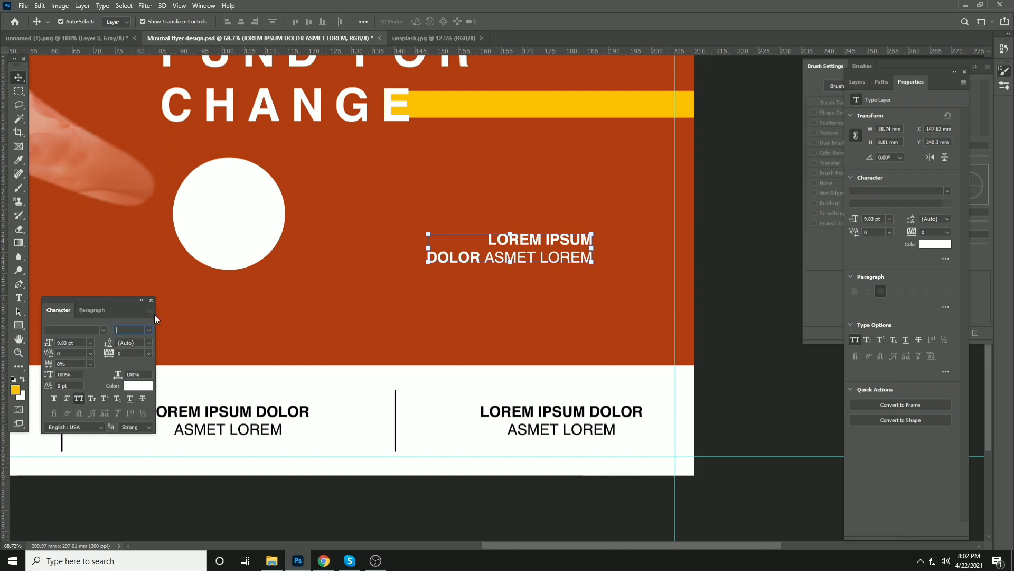
left_click(149, 330)
left_click(147, 341)
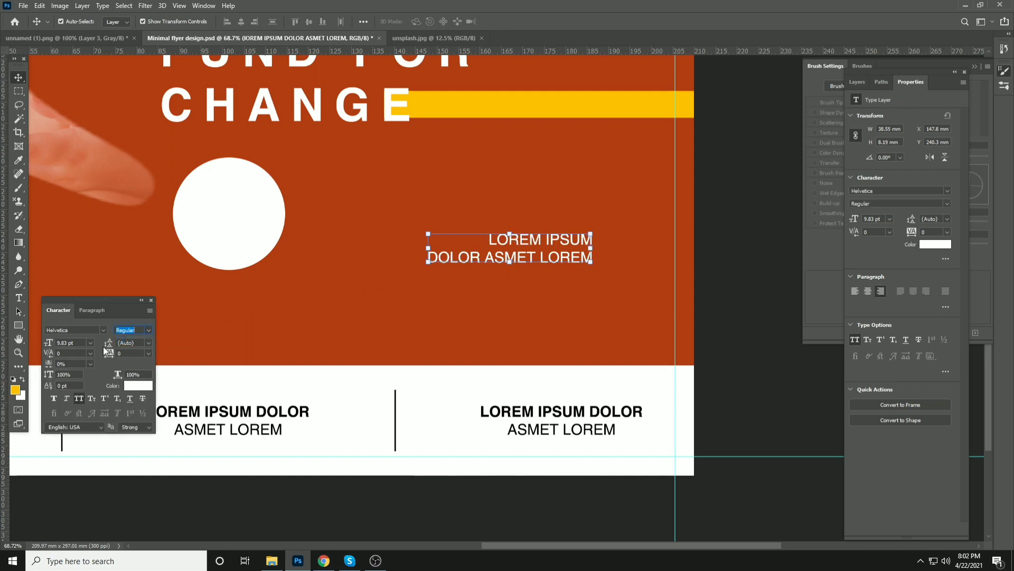
left_click_drag(108, 358, 132, 355)
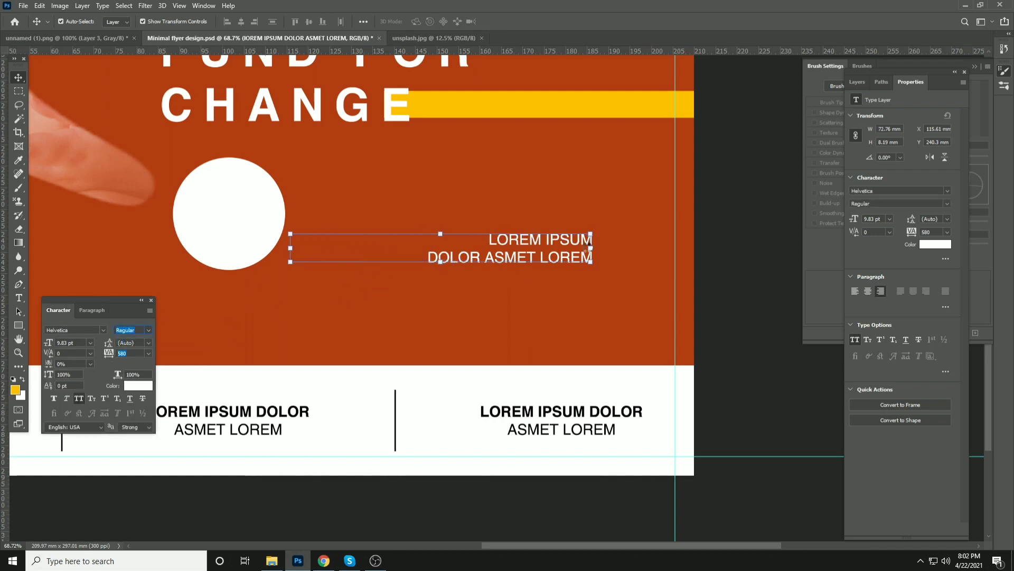
Move the widely spaced text to the right margin guide just above the white footer, deselect and save.
left_click_drag(549, 244, 634, 325)
left_click(720, 220)
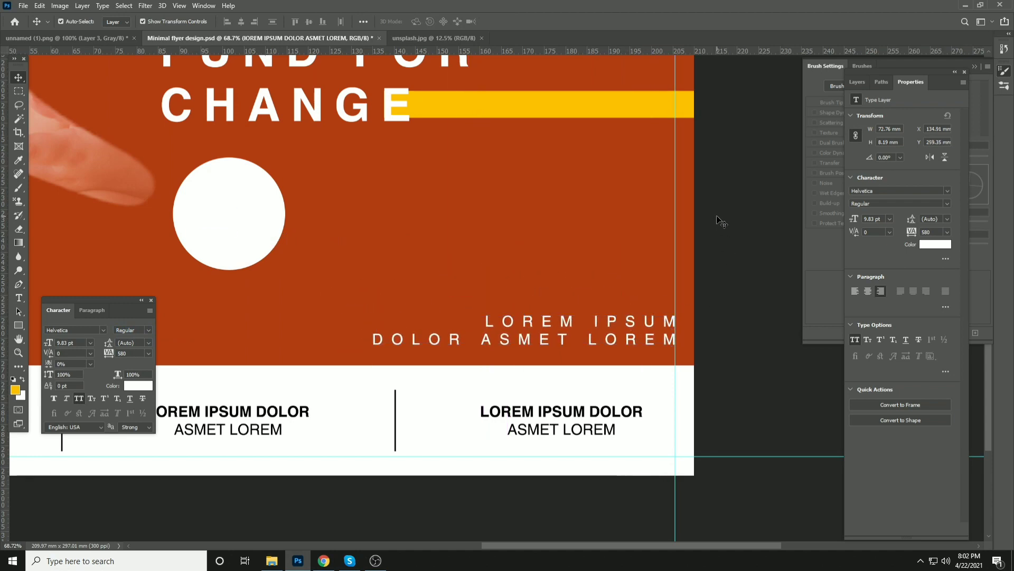
scroll(446, 244, "down", 1)
scroll(445, 242, "down", 10)
key("ctrl+s")
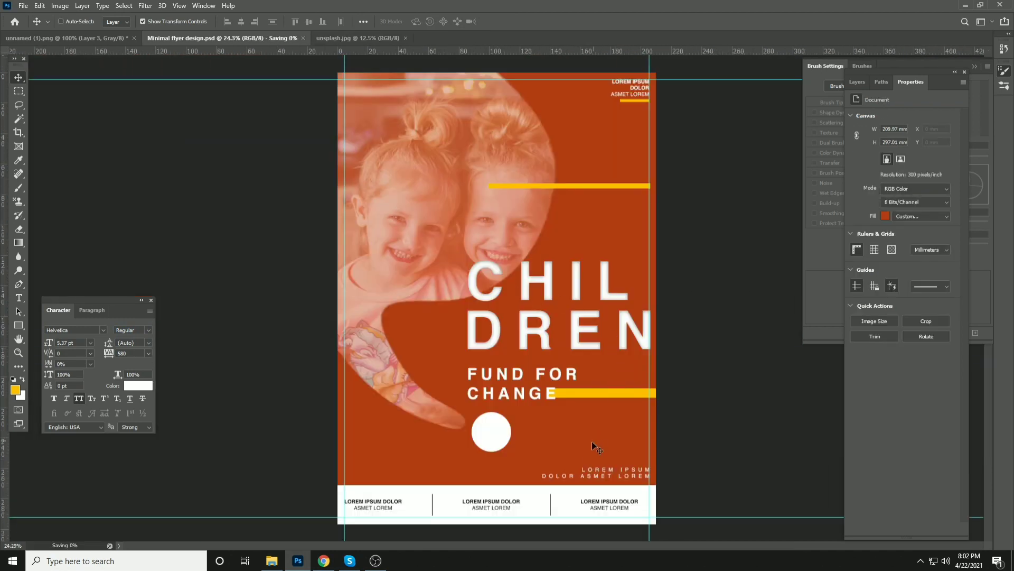
Nudge the widely spaced two-line text upward to widen its gap above the white footer, and deselect it.
left_click(591, 471)
key("shift+Up")
key("shift+Up")
key("shift+Up")
key("shift+Up")
key("shift+Up")
left_click(709, 352)
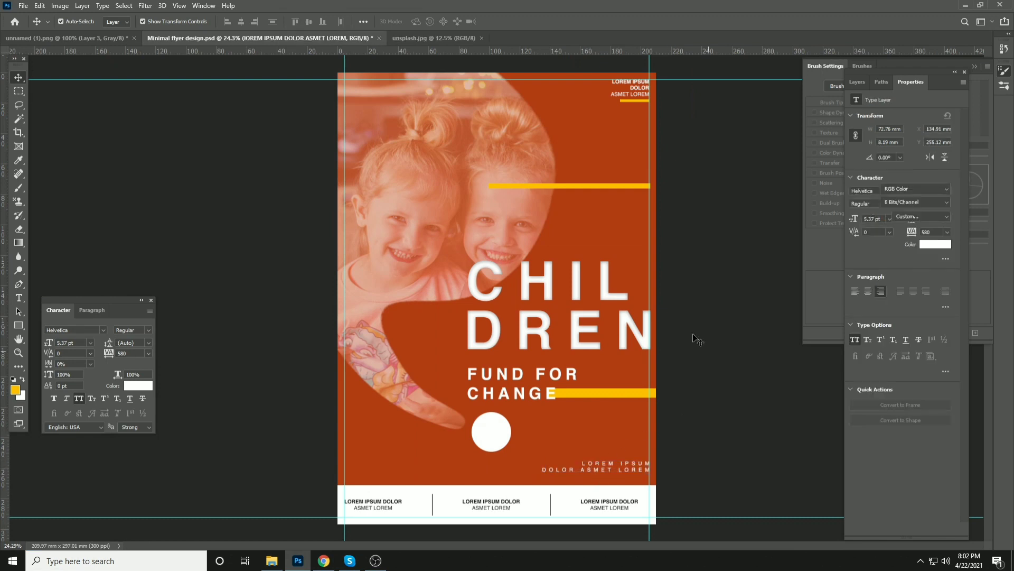
Set the opacity of the children's photo layer to 57% and hide the guides.
left_click(451, 176)
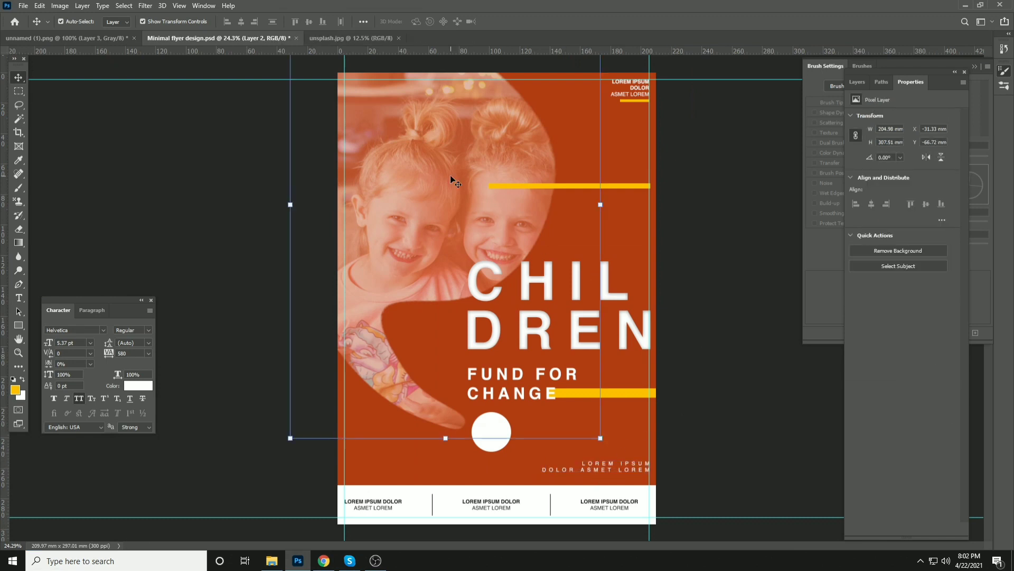
left_click(856, 82)
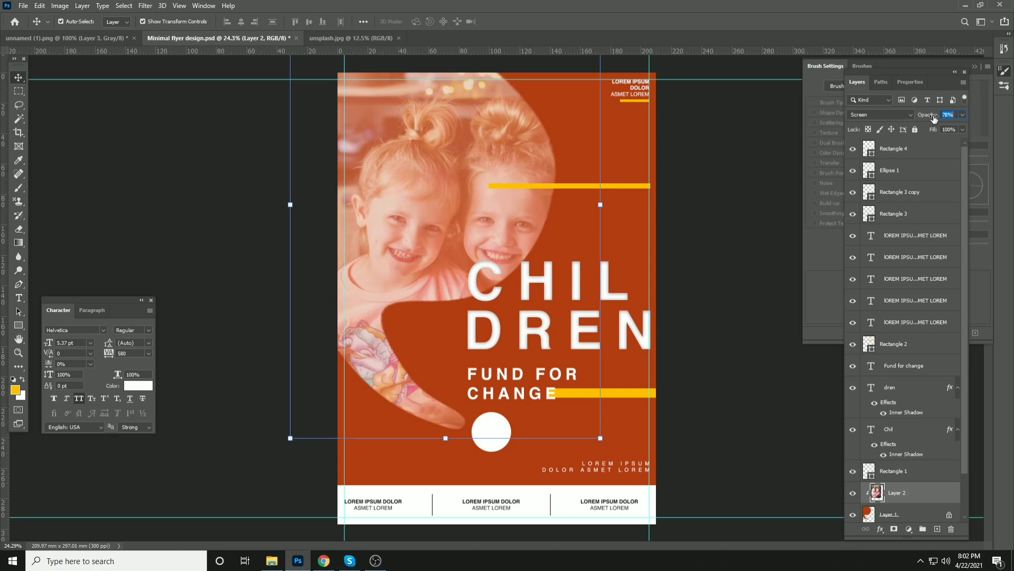
left_click_drag(929, 115, 924, 113)
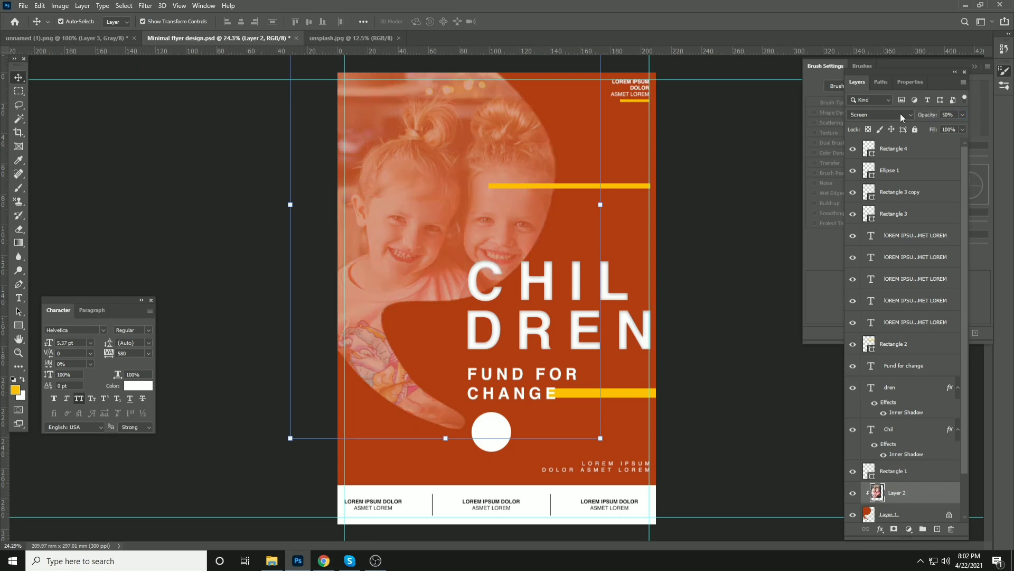
left_click_drag(922, 115, 925, 115)
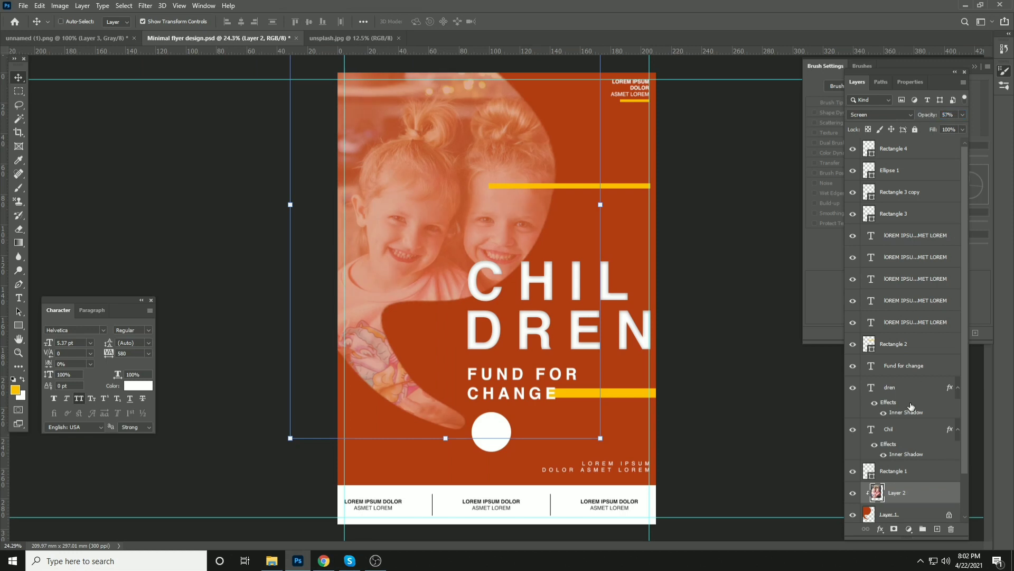
key("ctrl+h")
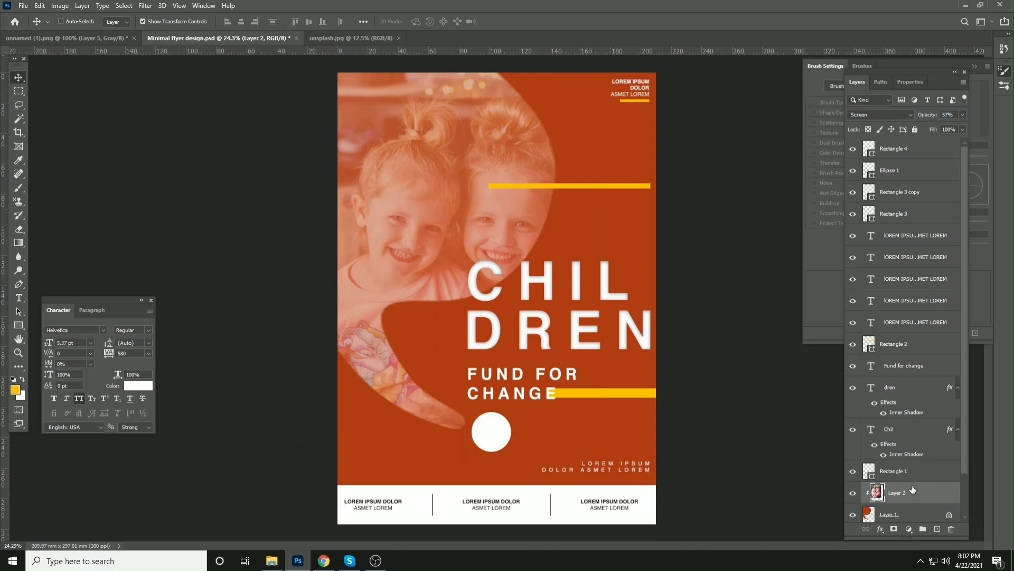
Duplicate the photo layer as a copy clipped to the comma shape in Multiply blend mode, deselect and save.
key("ctrl+j")
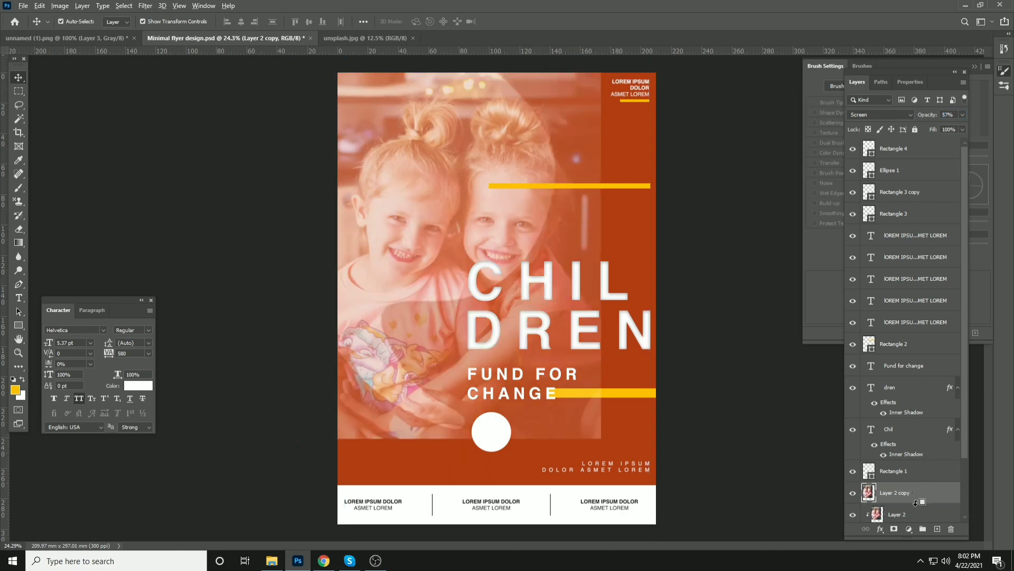
left_click(906, 481, "alt")
left_click(880, 115)
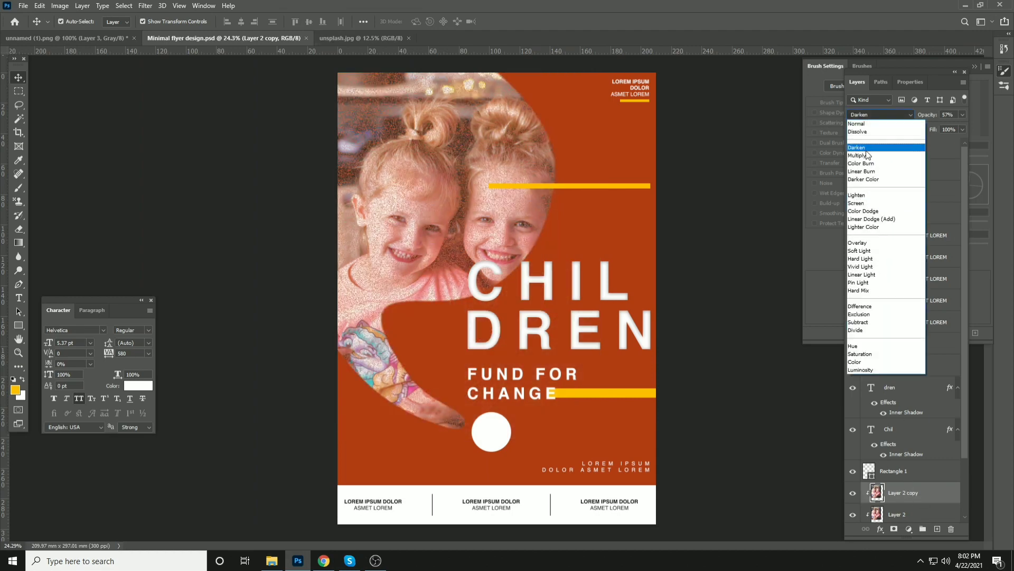
left_click(865, 156)
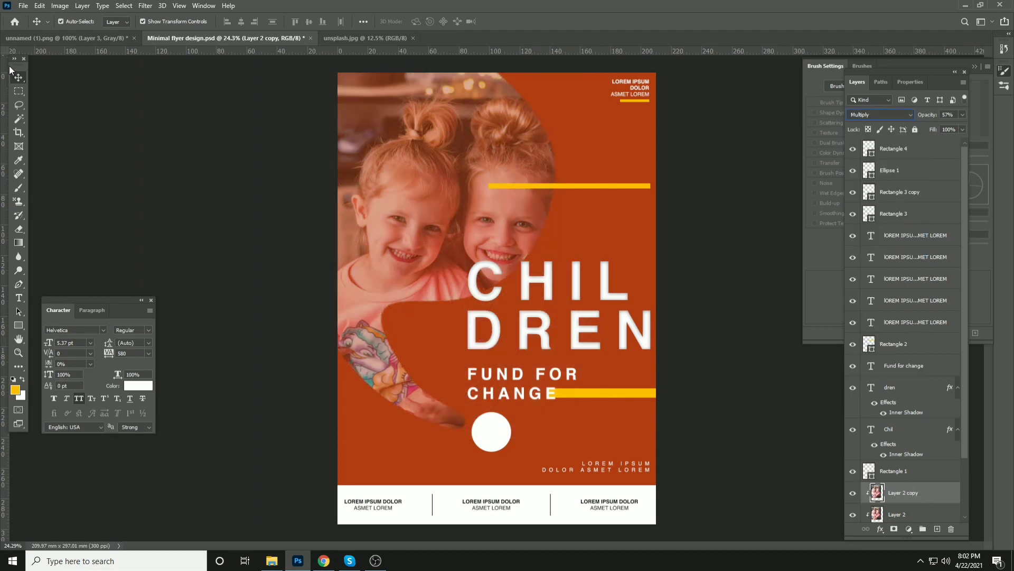
key("ctrl+s")
left_click(157, 131)
scroll(157, 131, "down", 2)
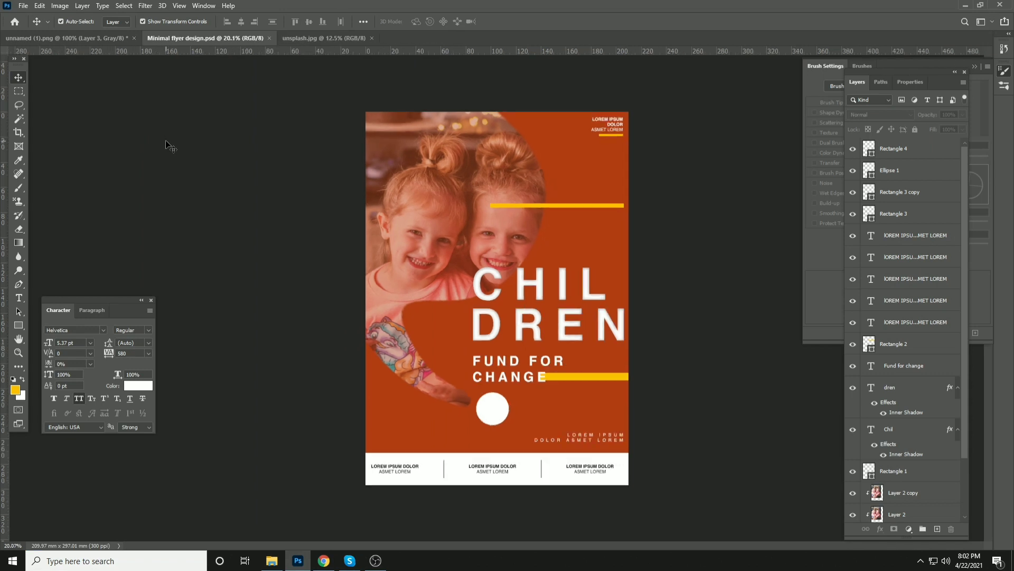
scroll(574, 312, "up", 1)
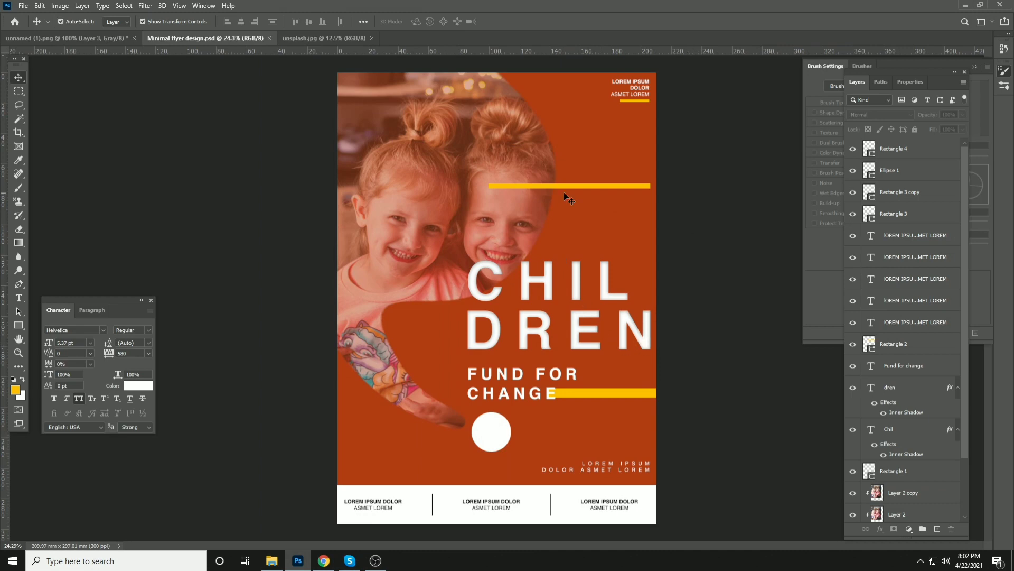
Save a JPEG copy of the flyer on the computer as Minimal flyer design with Maximum quality 12 and Progressive format.
key("ctrl+shift+s")
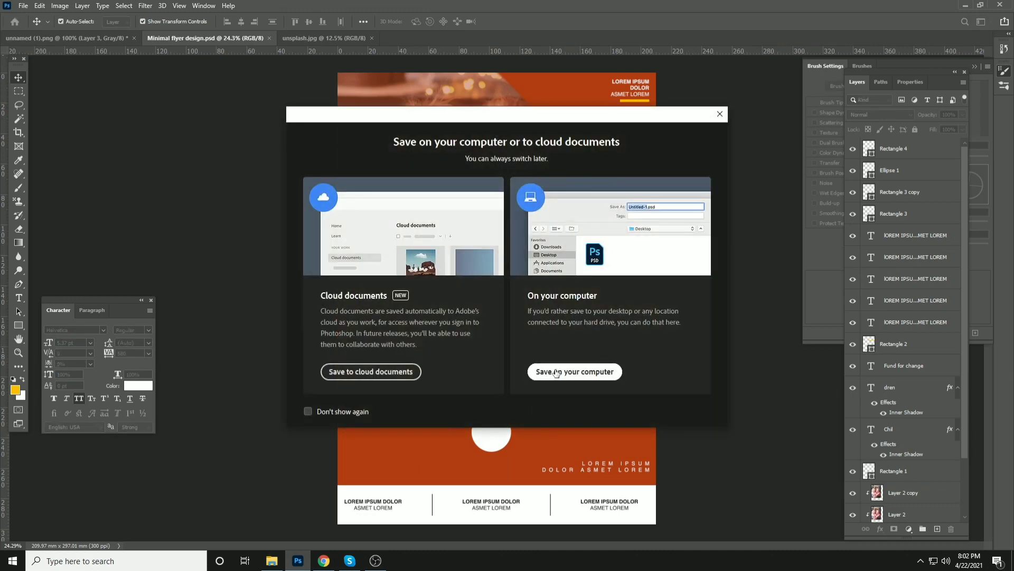
left_click(547, 413)
left_click(317, 425)
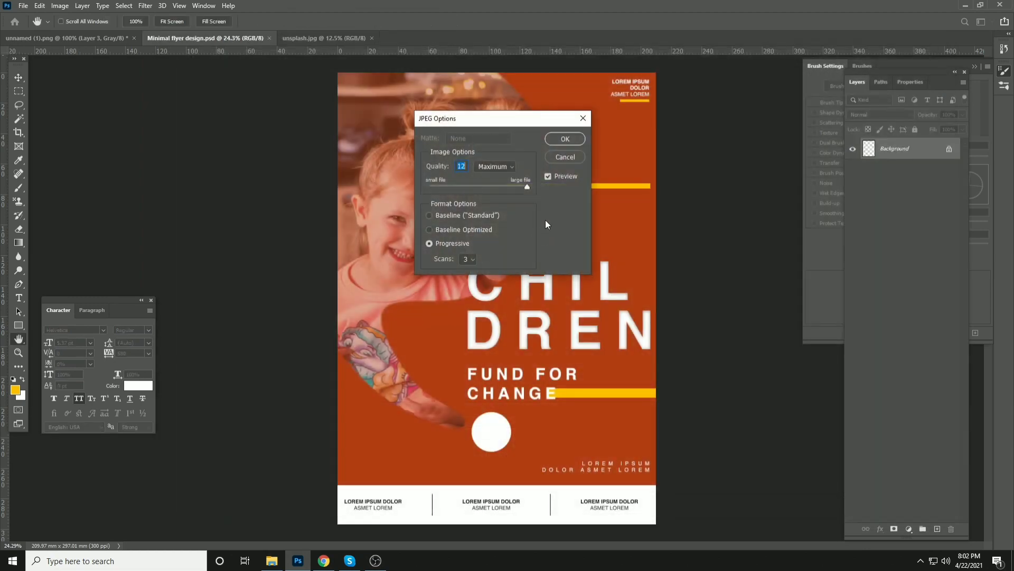
key("Return")
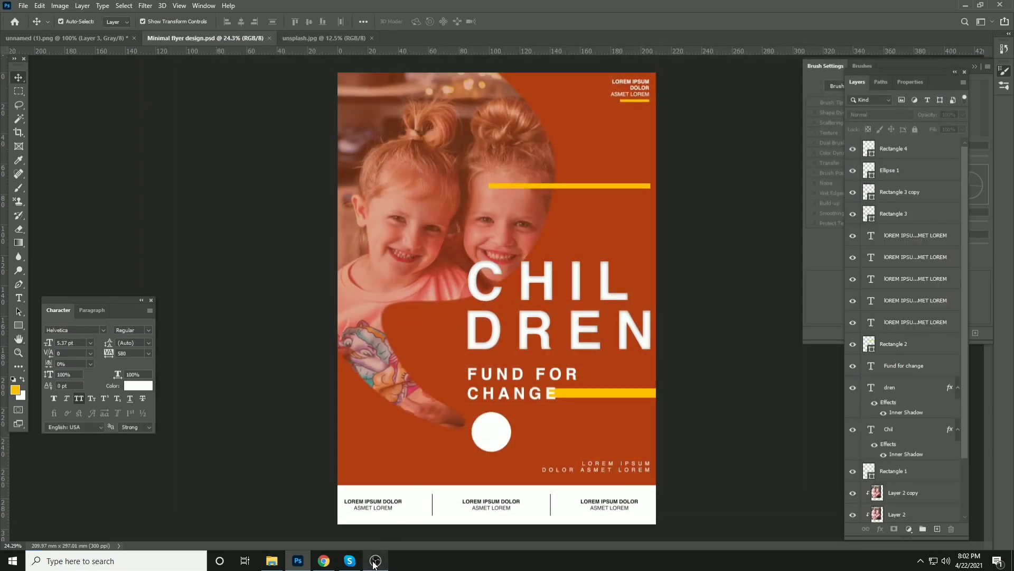
Switch to File Explorer and open the exported Minimal flyer design image on Local Disk (E:).
left_click(272, 560)
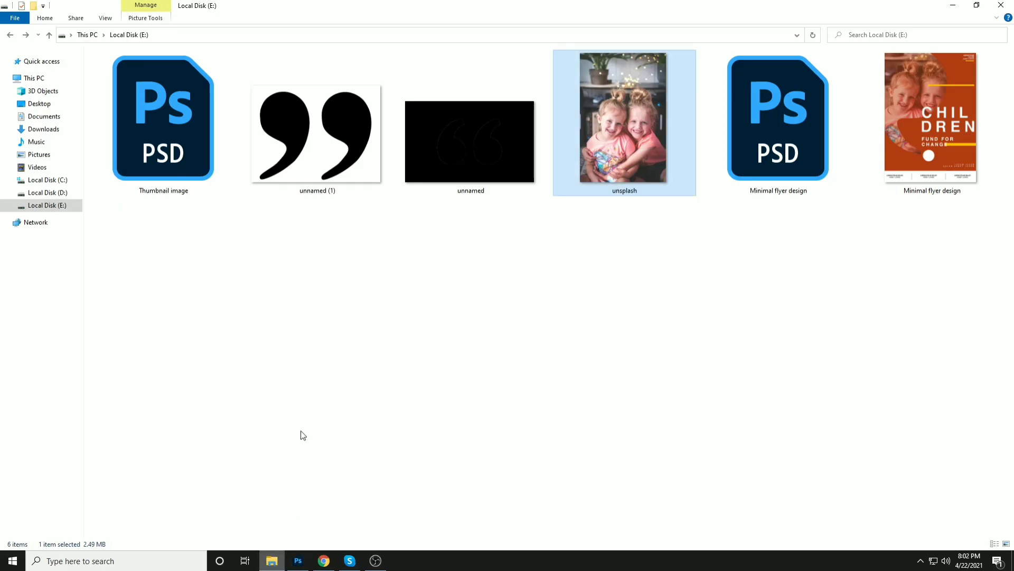
left_click(886, 120)
double_click(886, 120)
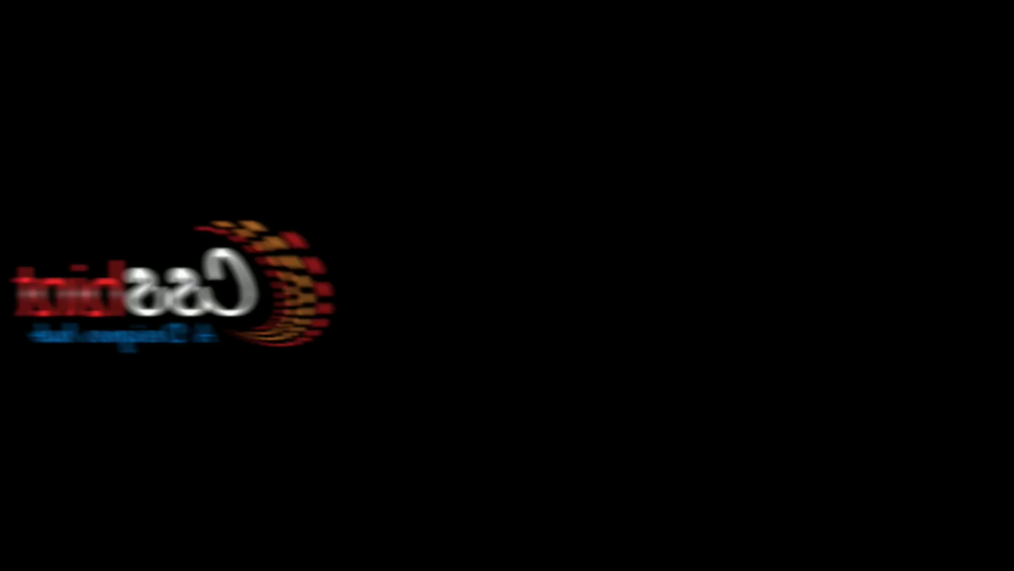